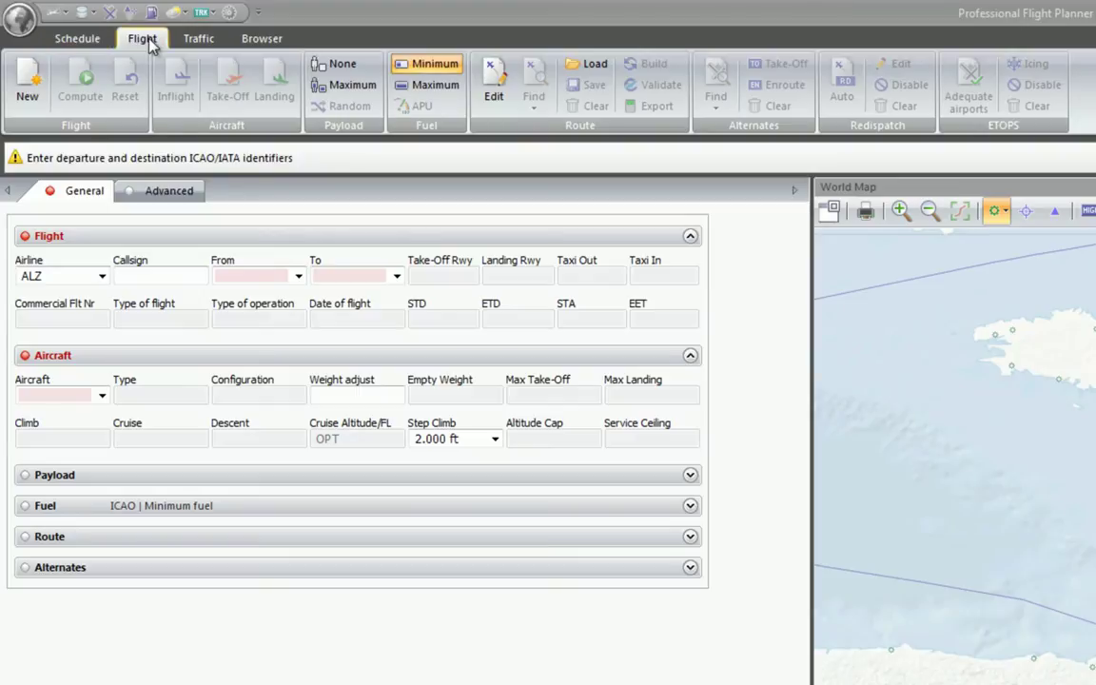
{"action": "left_click", "coordinate": [74, 40]}
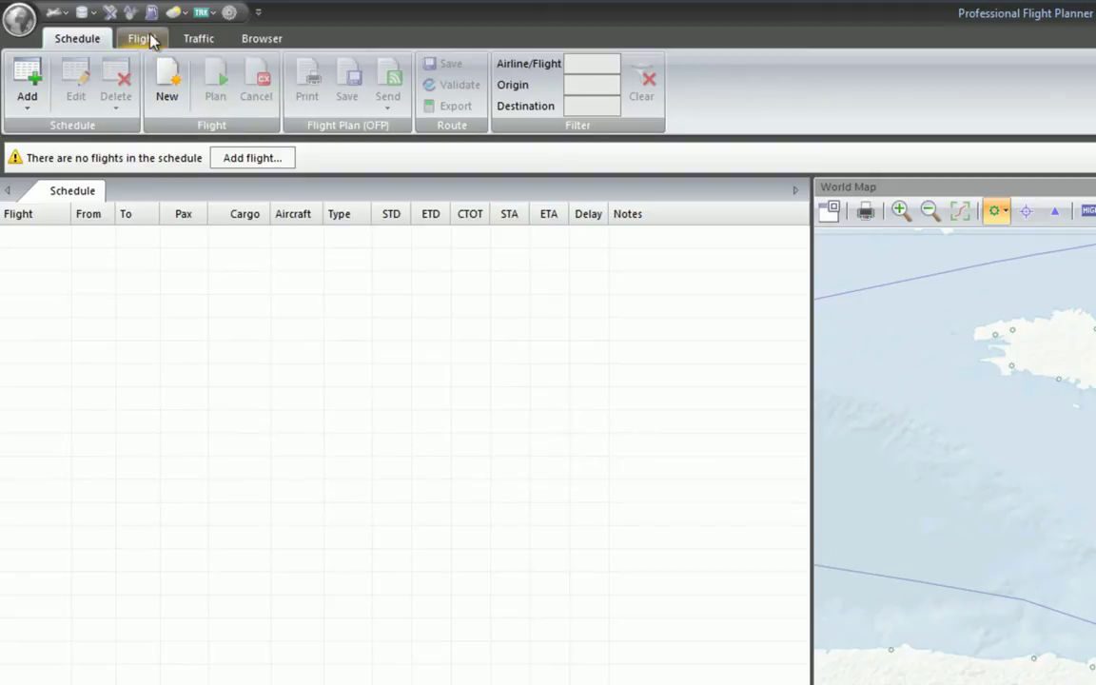
{"action": "left_click", "coordinate": [28, 82]}
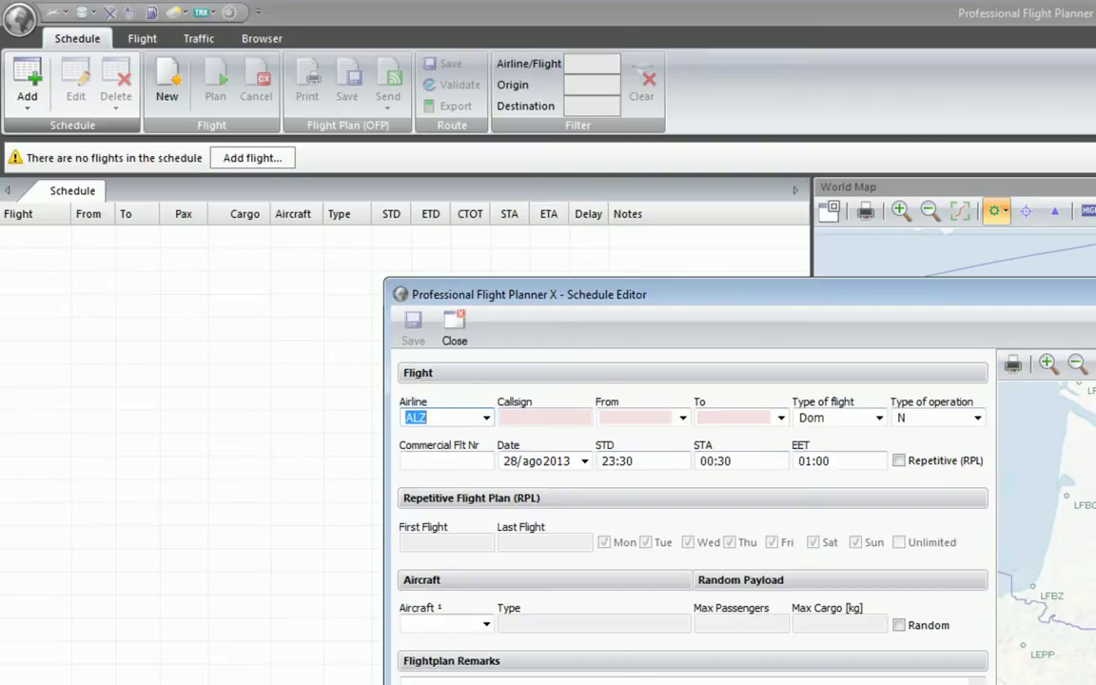
{"action": "key", "text": "Escape"}
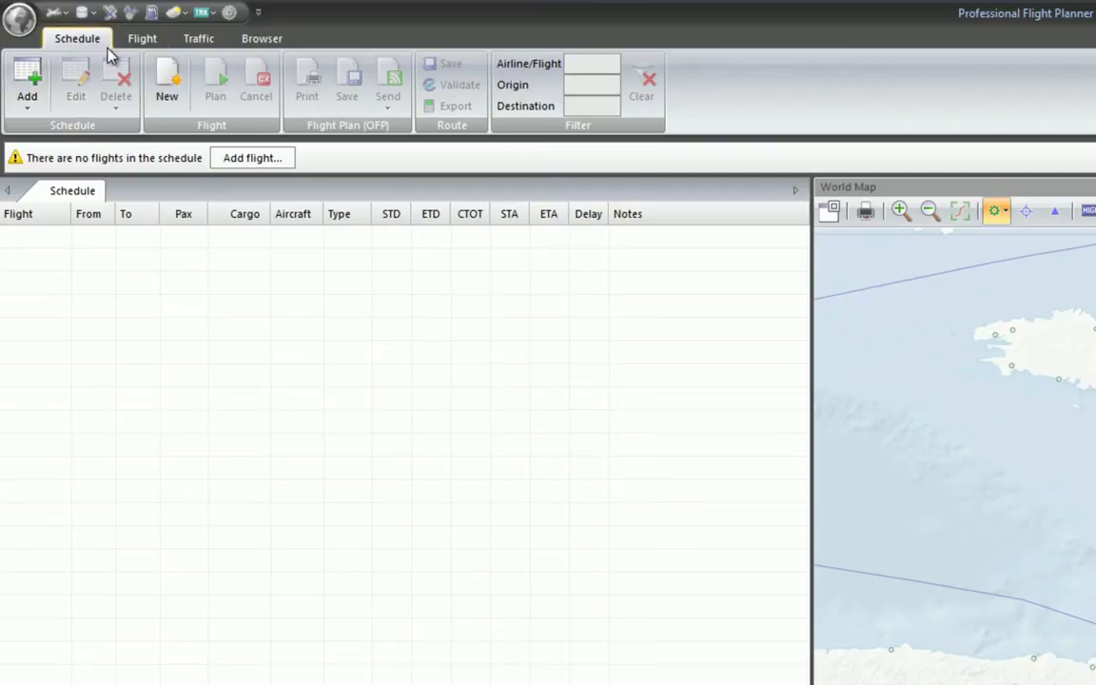
In the flight plan form, enter callsign 657, departure airport LELC and destination airport LFPO.
{"action": "left_click", "coordinate": [133, 40]}
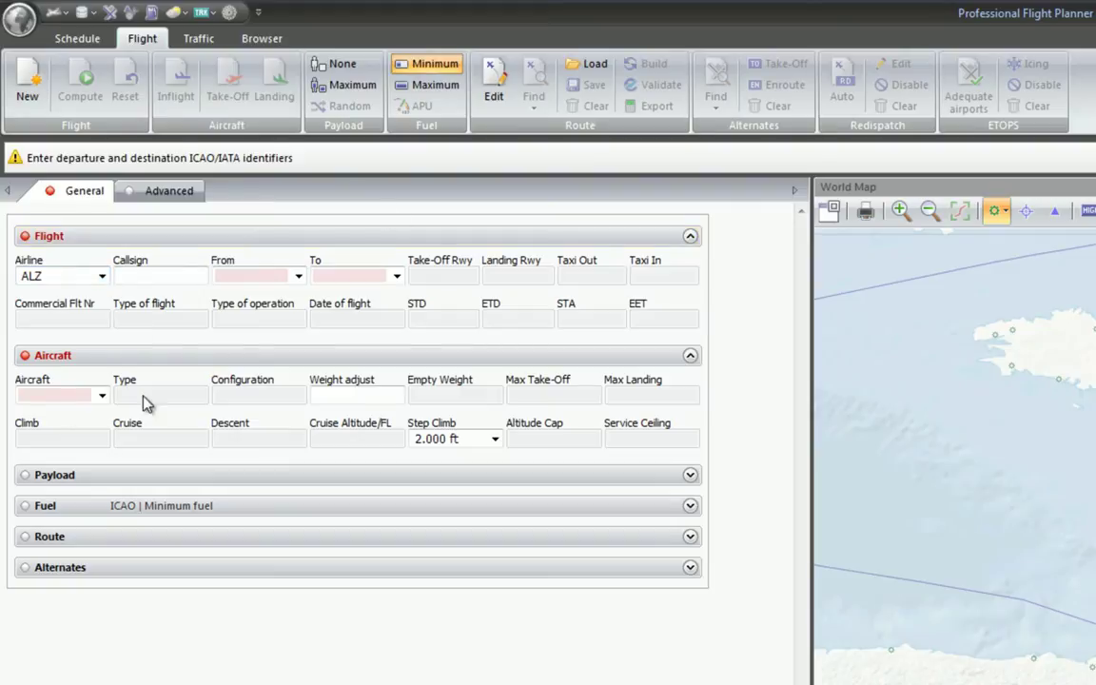
{"action": "left_click", "coordinate": [28, 275]}
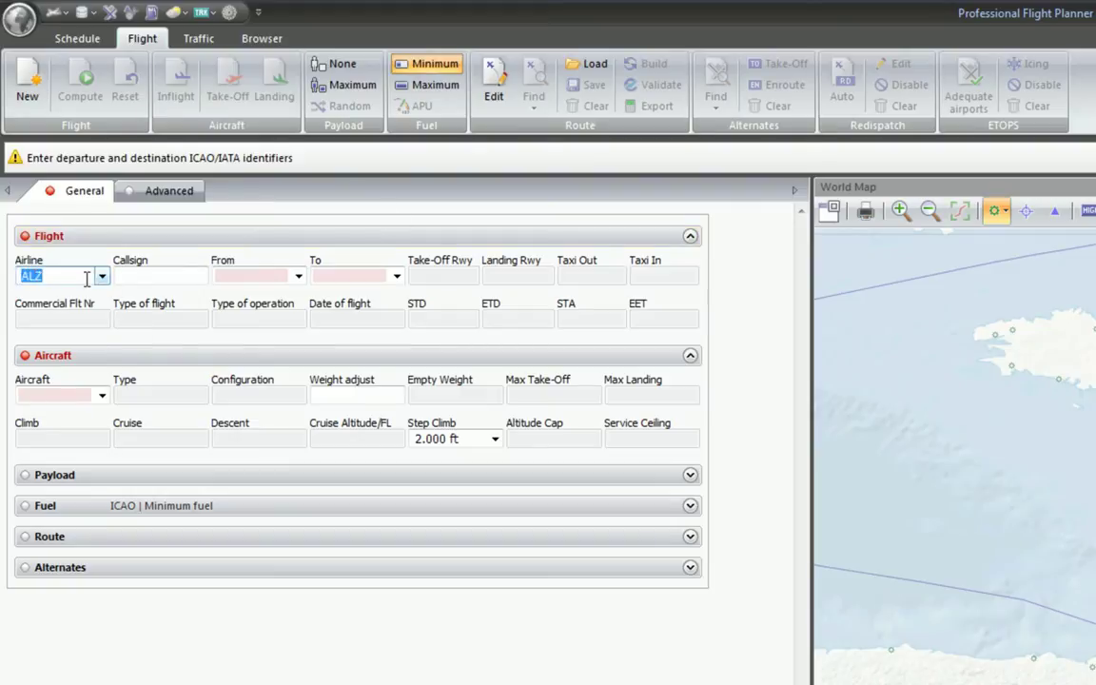
{"action": "left_click", "coordinate": [164, 276]}
{"action": "type", "text": "657"}
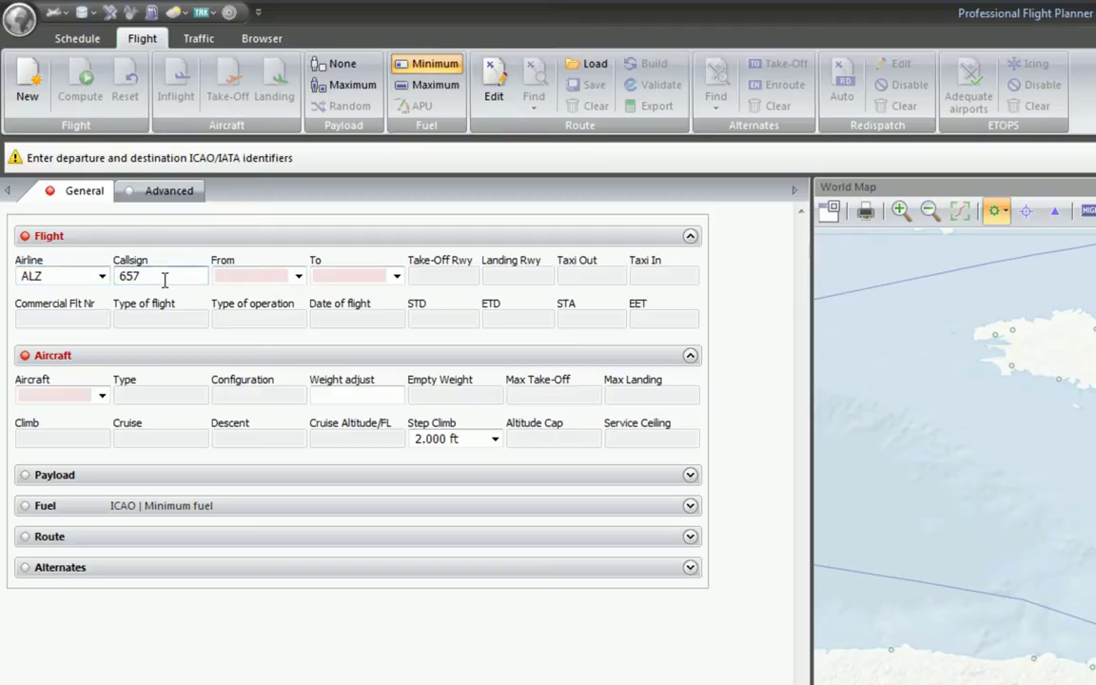
{"action": "left_click", "coordinate": [222, 281]}
{"action": "type", "text": "LELC"}
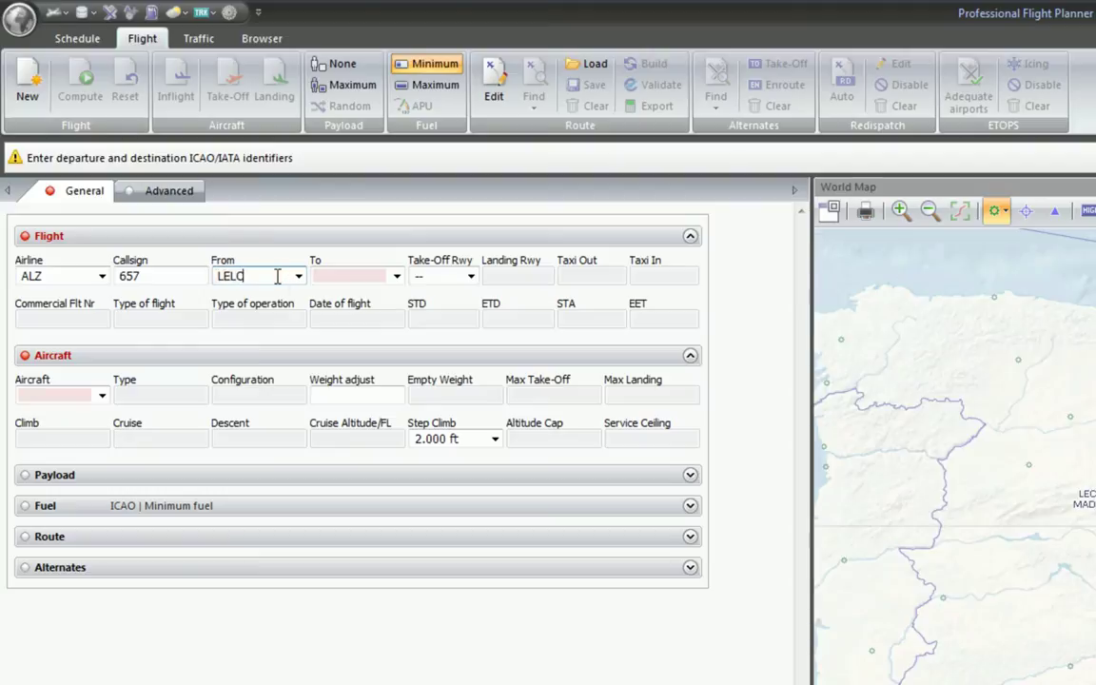
{"action": "key", "text": "Tab"}
{"action": "type", "text": "LFPO"}
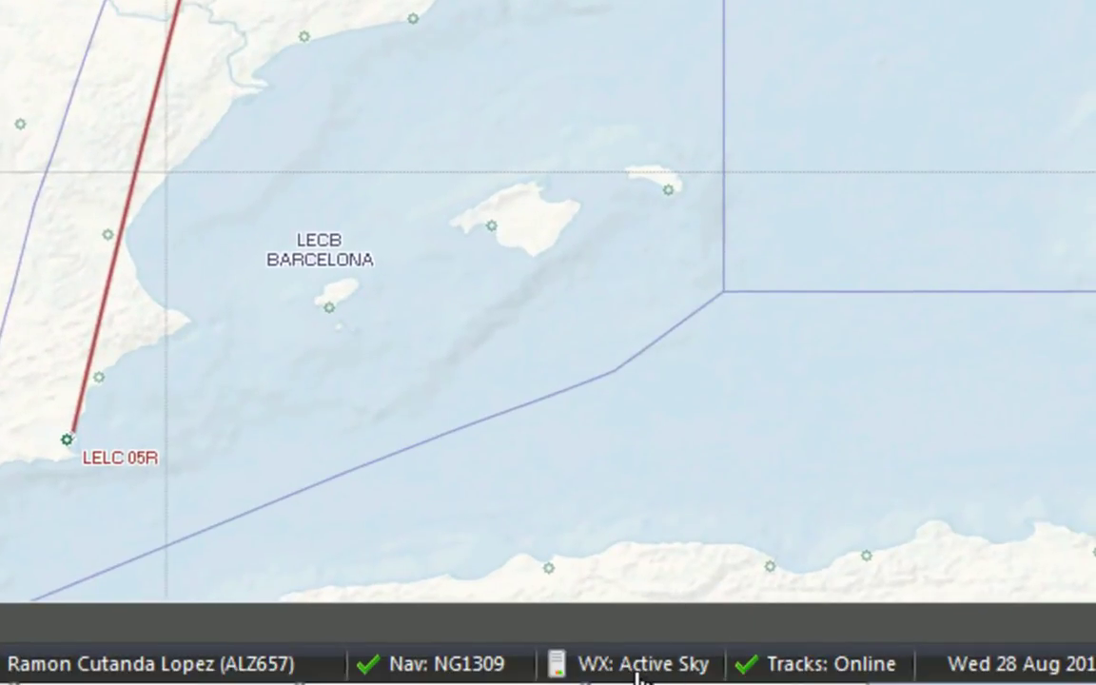
Check the available weather source options for the flight plan.
{"action": "left_click", "coordinate": [661, 663]}
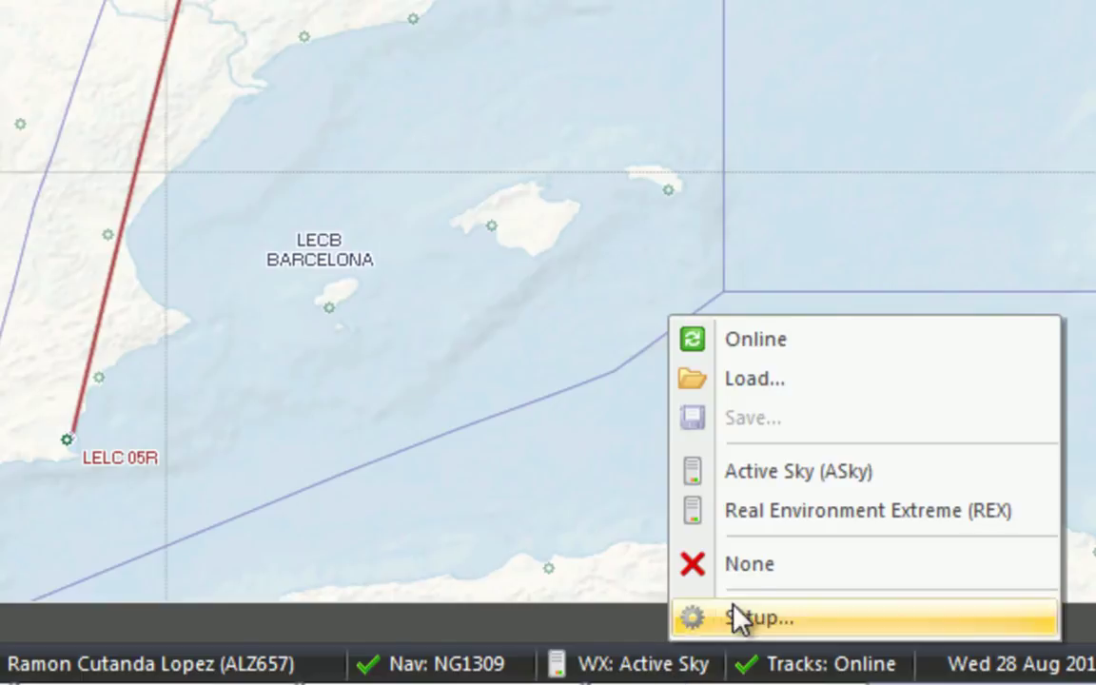
{"action": "left_click", "coordinate": [814, 490]}
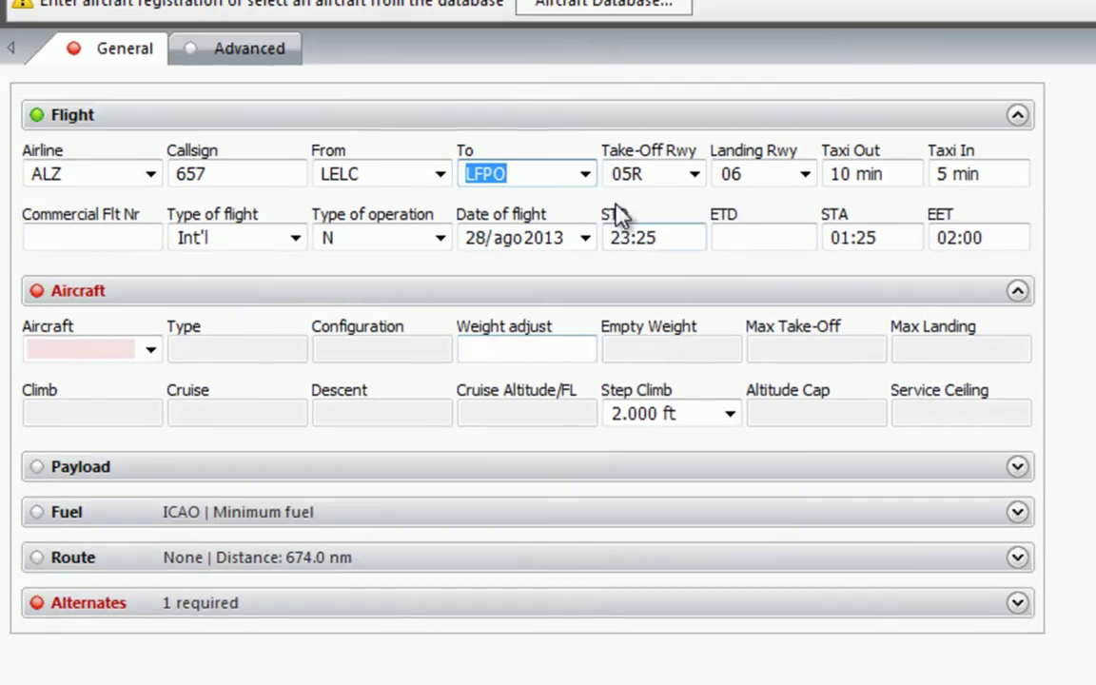
Choose 05R as the take-off runway and keep 06 as the landing runway.
{"action": "left_click", "coordinate": [695, 175]}
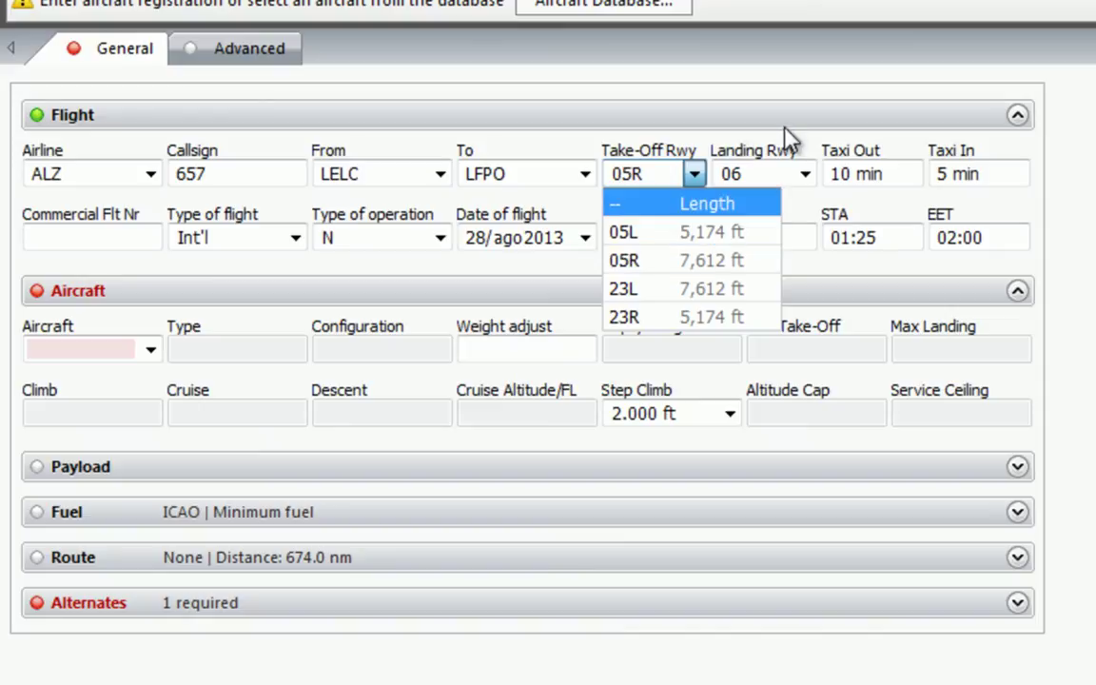
{"action": "left_click", "coordinate": [709, 260]}
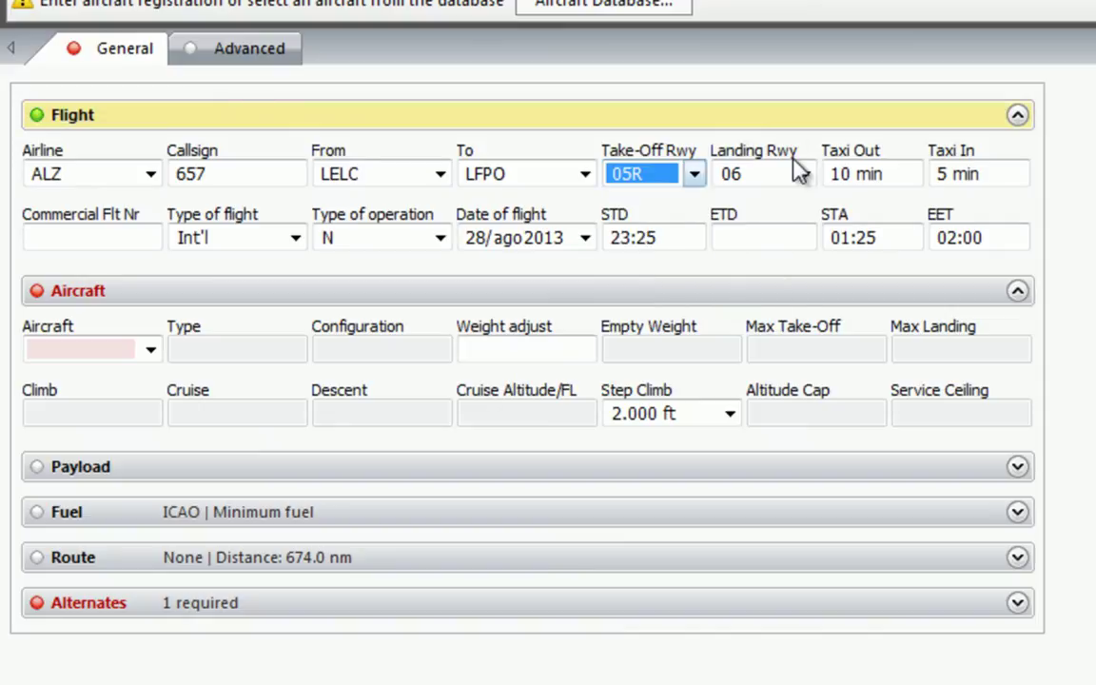
{"action": "left_click", "coordinate": [806, 181]}
{"action": "left_click", "coordinate": [807, 177]}
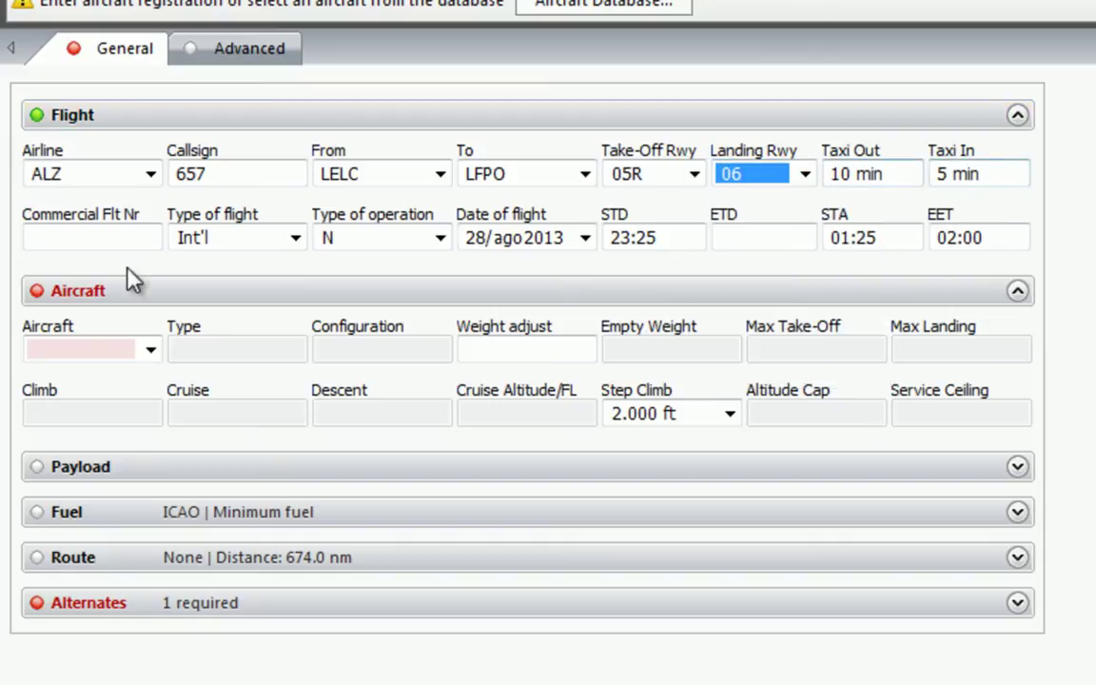
Enter ALZ657 as the commercial flight number and review the type of operation choices, keeping N.
{"action": "left_click", "coordinate": [96, 240]}
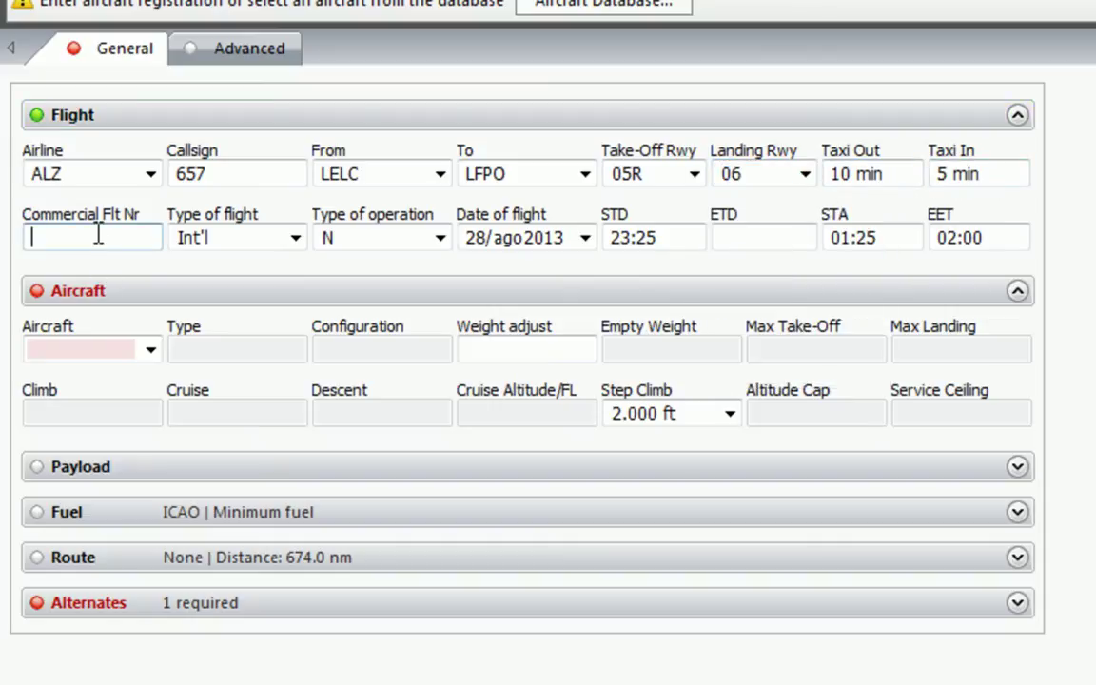
{"action": "type", "text": "ALZ657"}
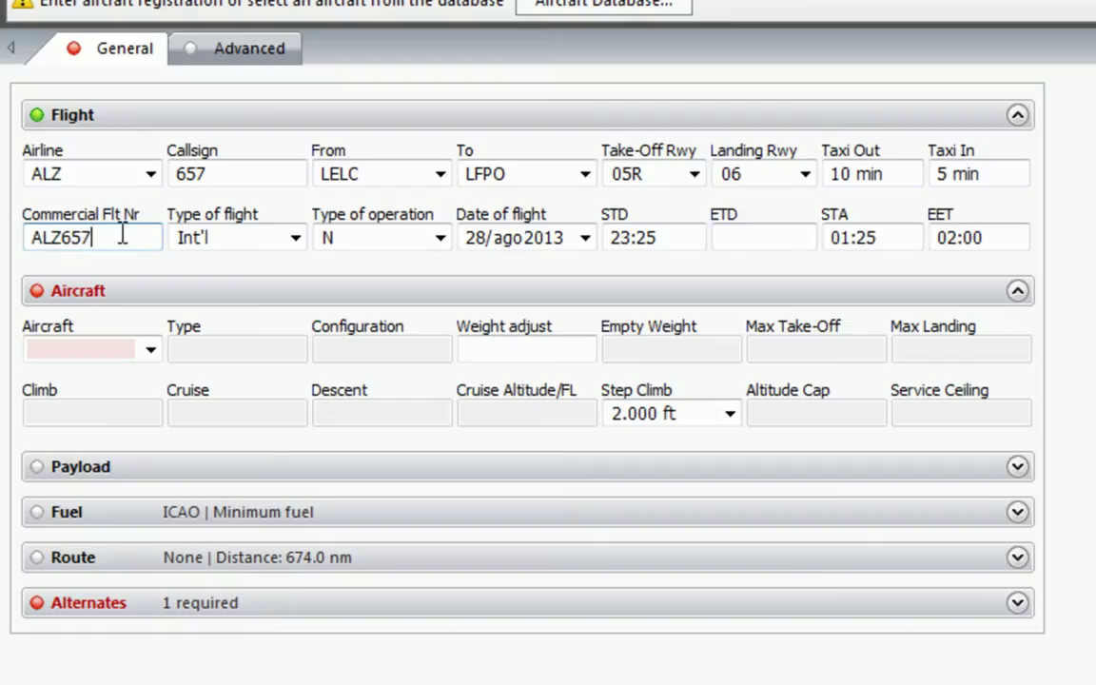
{"action": "left_click", "coordinate": [435, 239]}
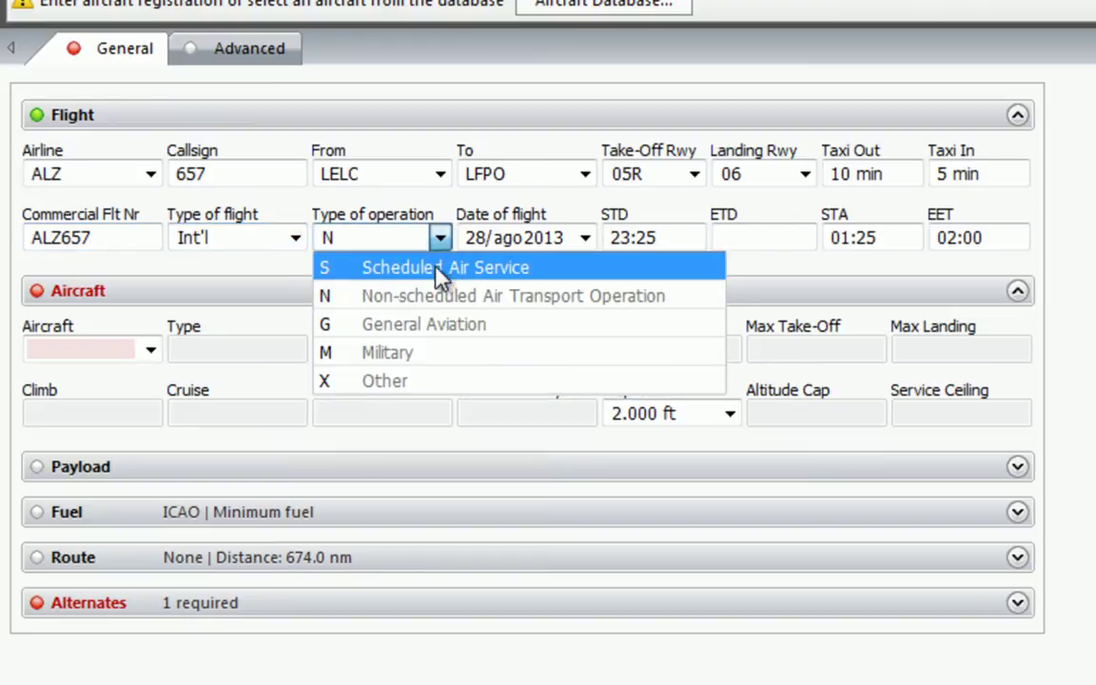
{"action": "left_click", "coordinate": [549, 243]}
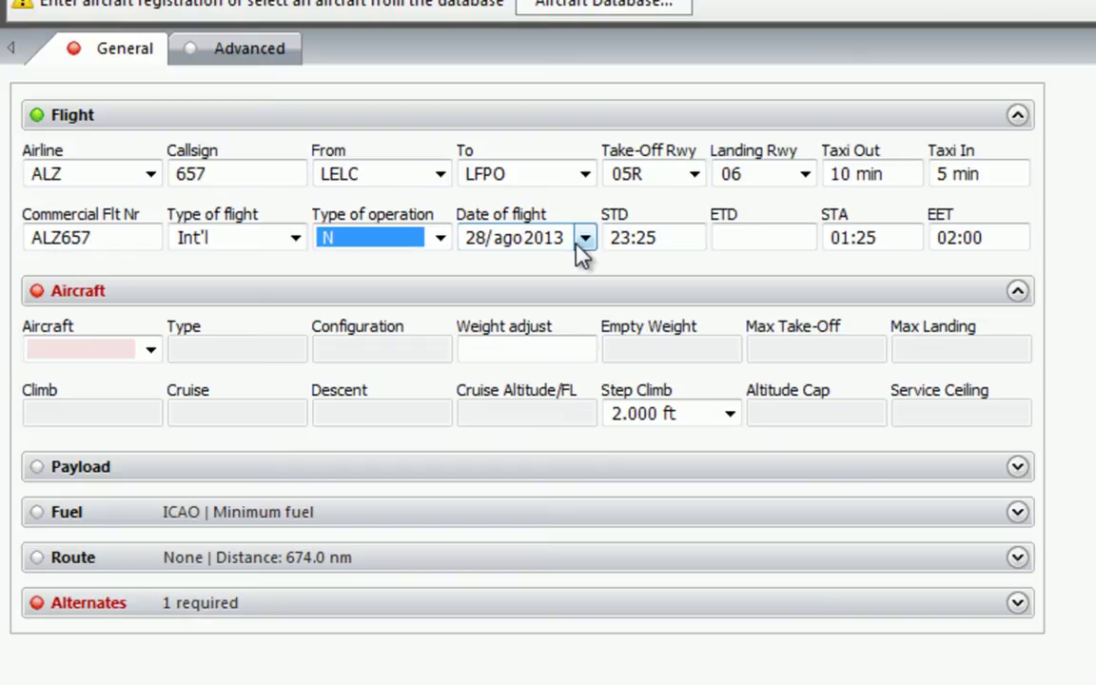
Set the scheduled departure time (STD) to 13:57 and check the arrival and elapsed time fields.
{"action": "left_click", "coordinate": [666, 237]}
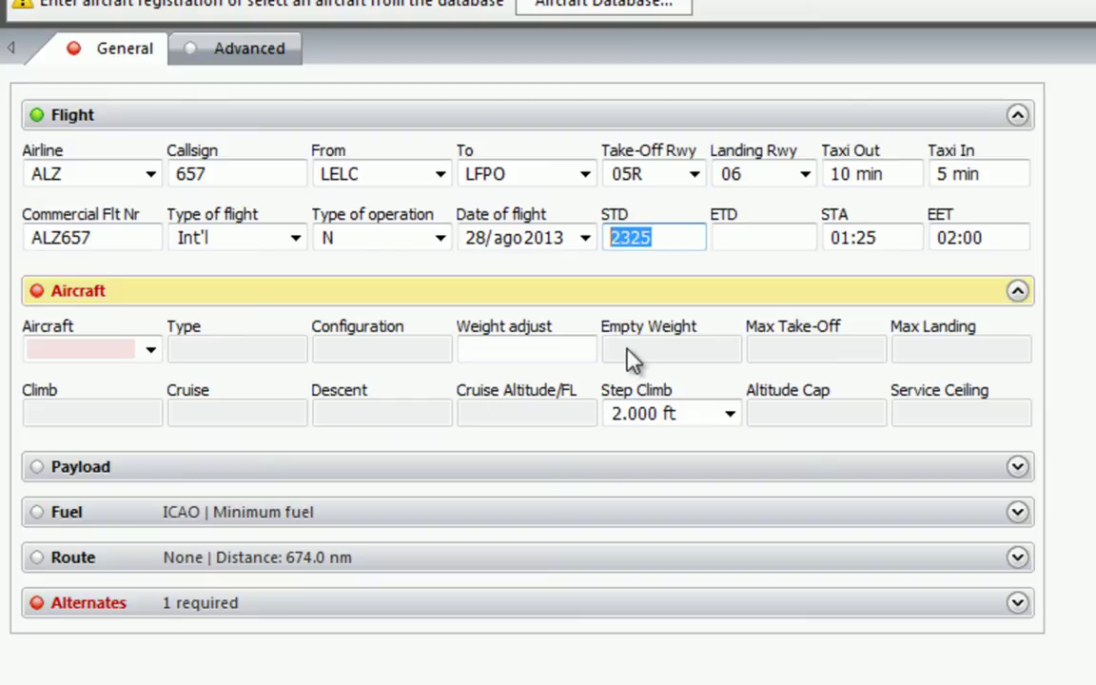
{"action": "type", "text": "1357"}
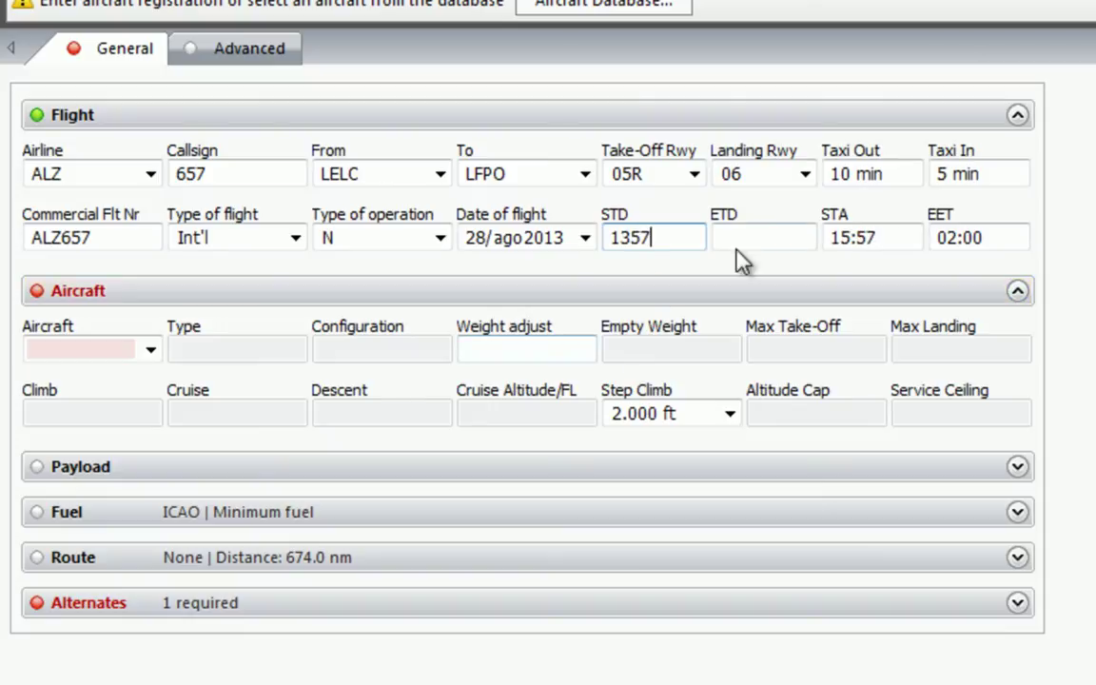
{"action": "left_click", "coordinate": [994, 236]}
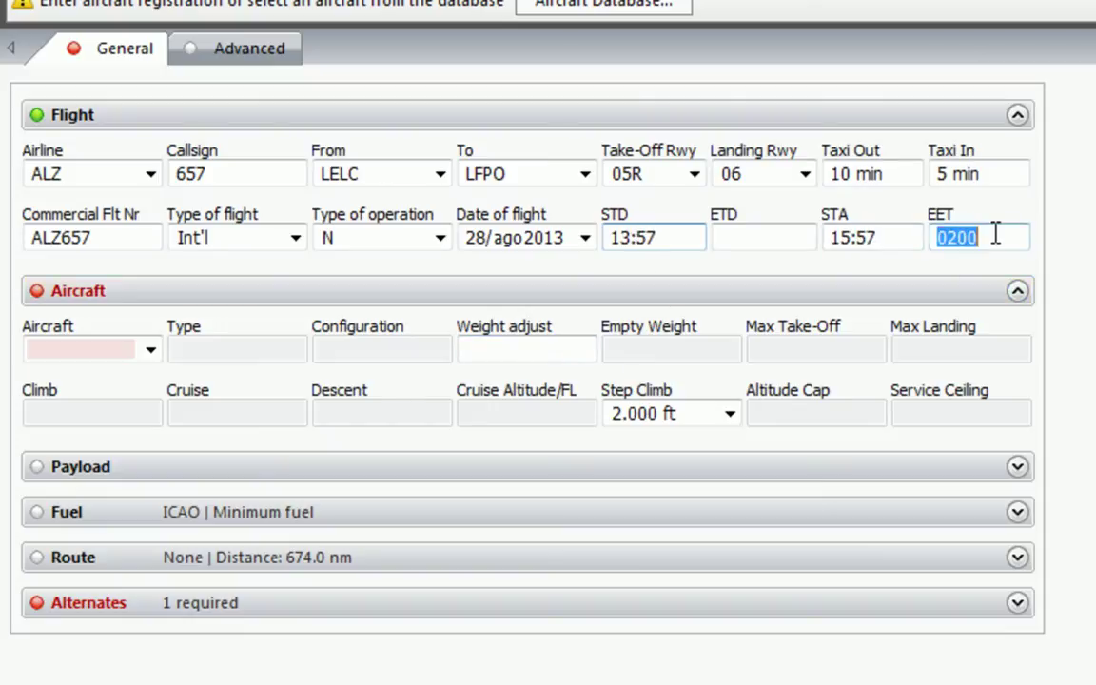
{"action": "left_click", "coordinate": [870, 237]}
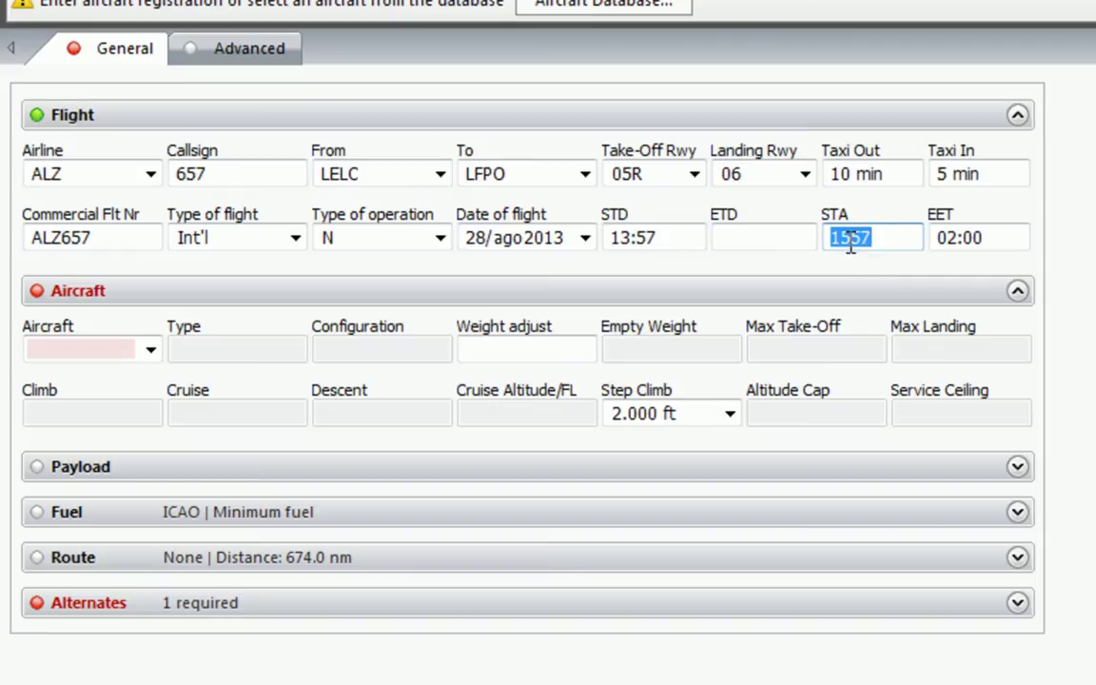
Replace the scheduled departure time (STD) with 11:35.
{"action": "left_click", "coordinate": [697, 239]}
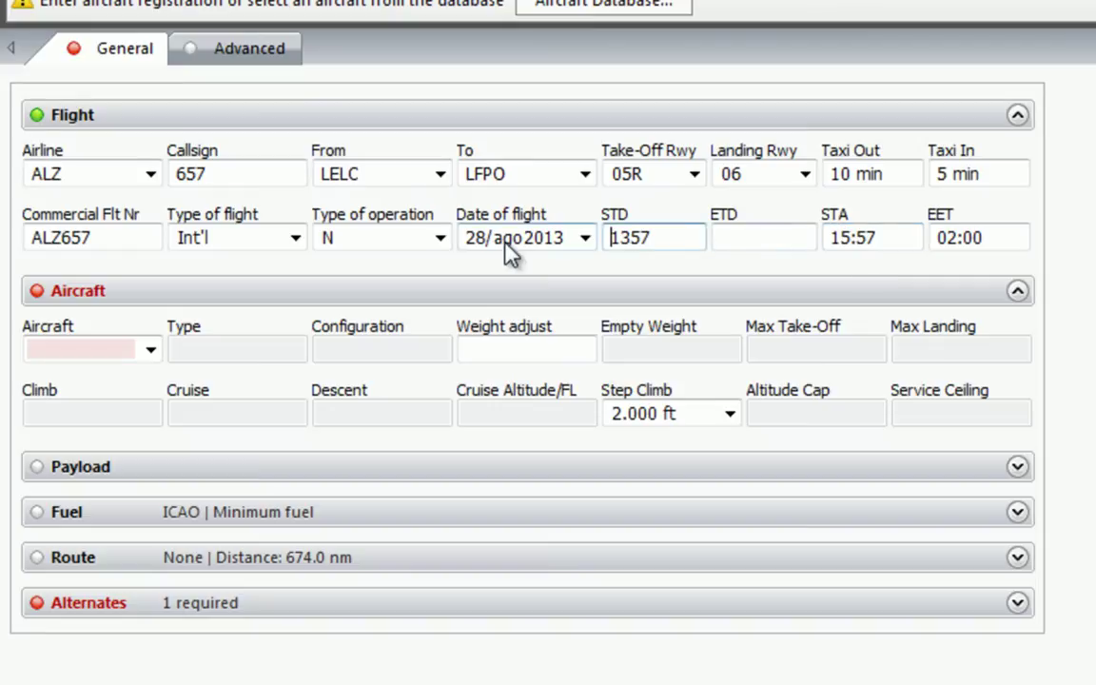
{"action": "key", "text": "Delete"}
{"action": "key", "text": "Delete"}
{"action": "key", "text": "Delete"}
{"action": "key", "text": "Delete"}
{"action": "type", "text": "1135"}
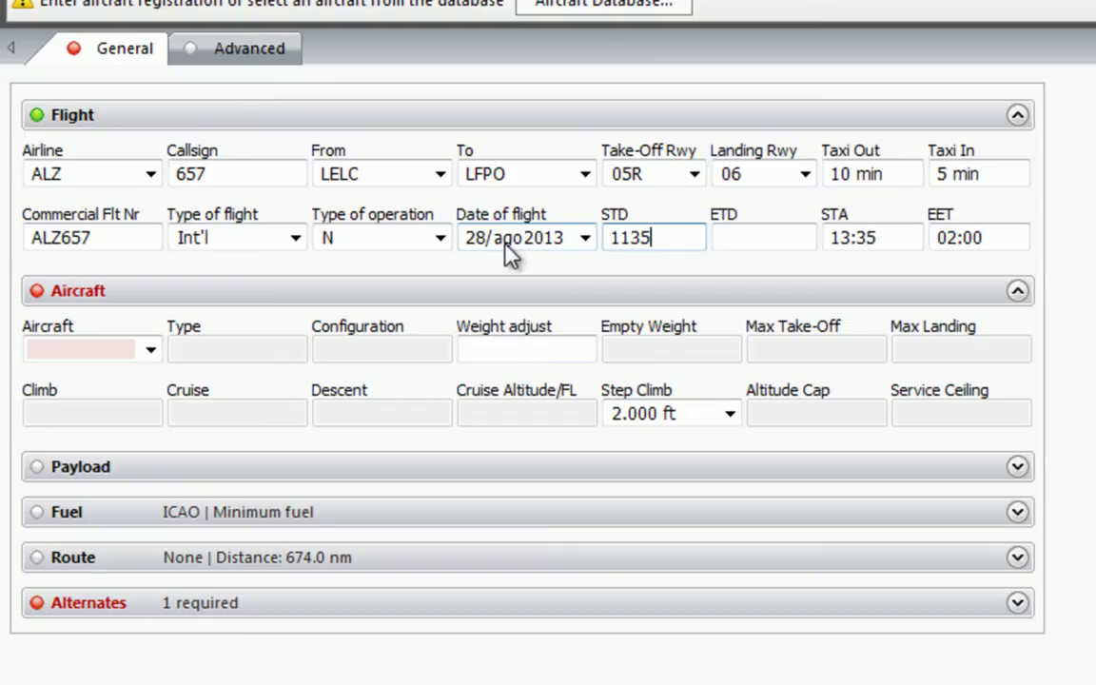
Assign the B738 Boeing 737-800ERW to the flight with the Standard configuration.
{"action": "left_click", "coordinate": [150, 350]}
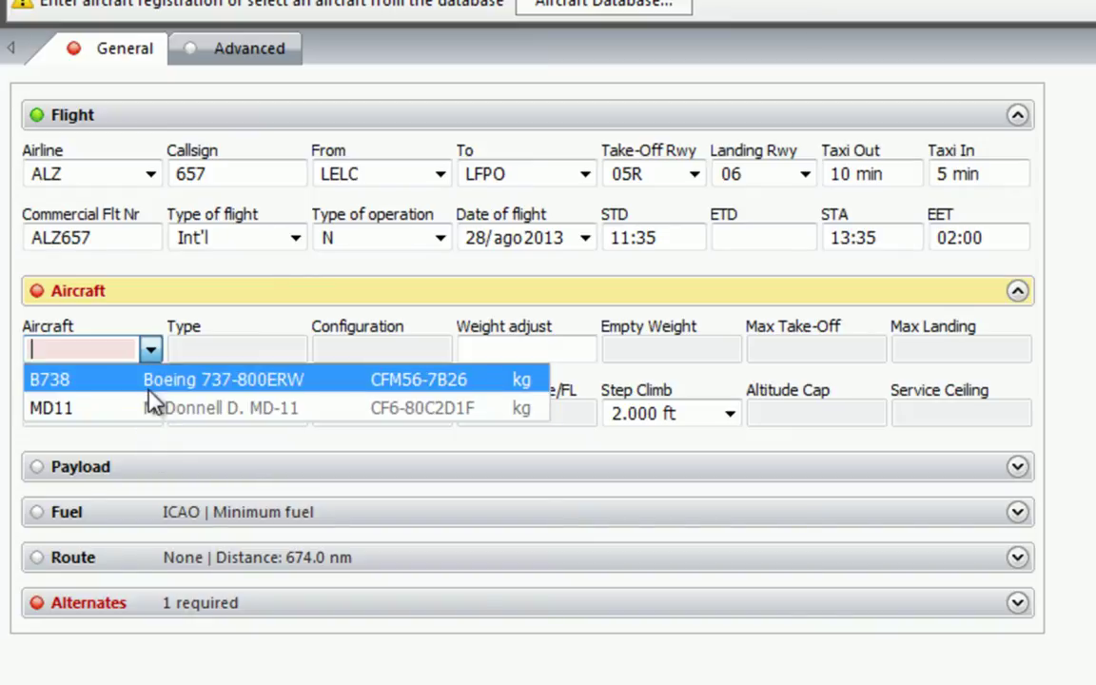
{"action": "left_click", "coordinate": [34, 383]}
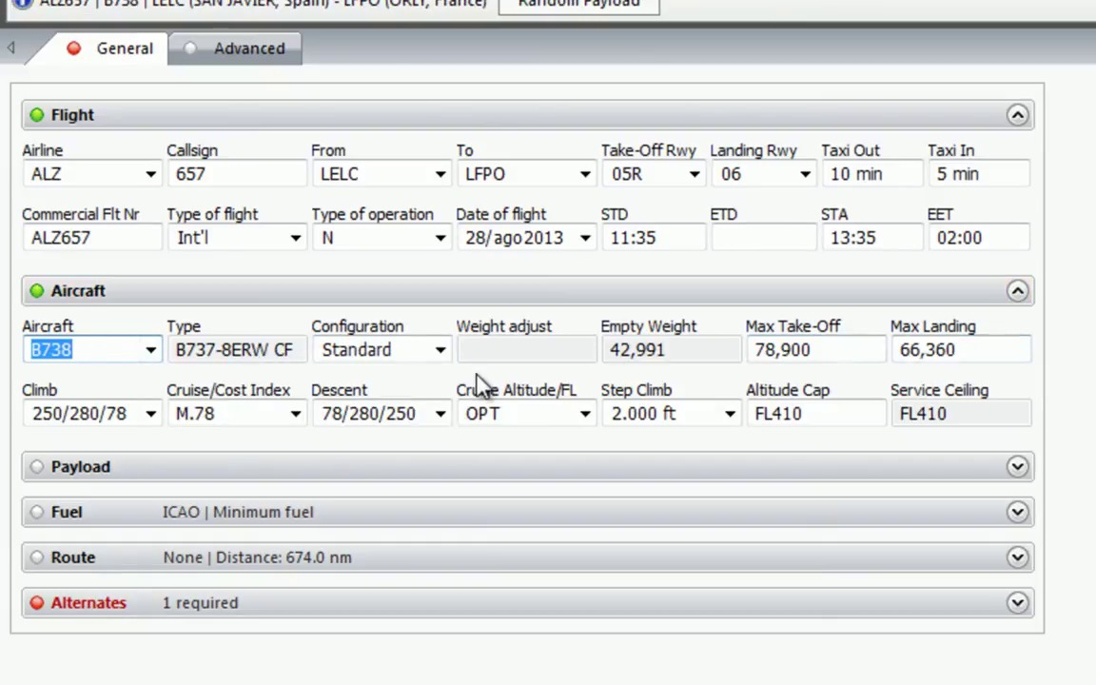
{"action": "left_click", "coordinate": [440, 351]}
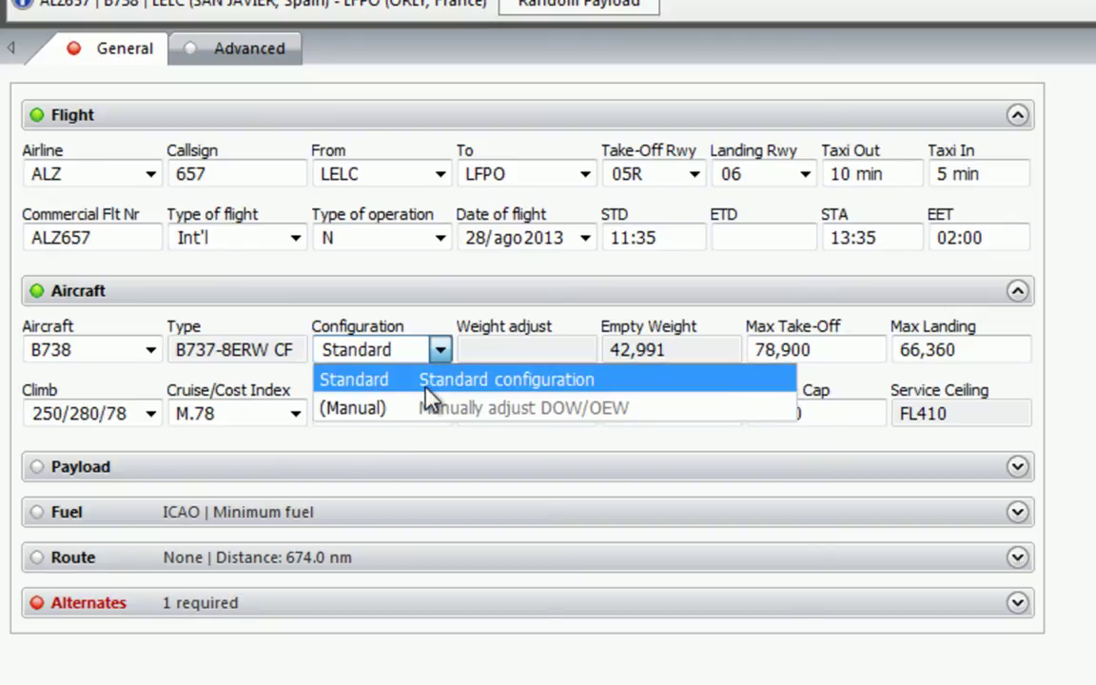
{"action": "left_click", "coordinate": [465, 377]}
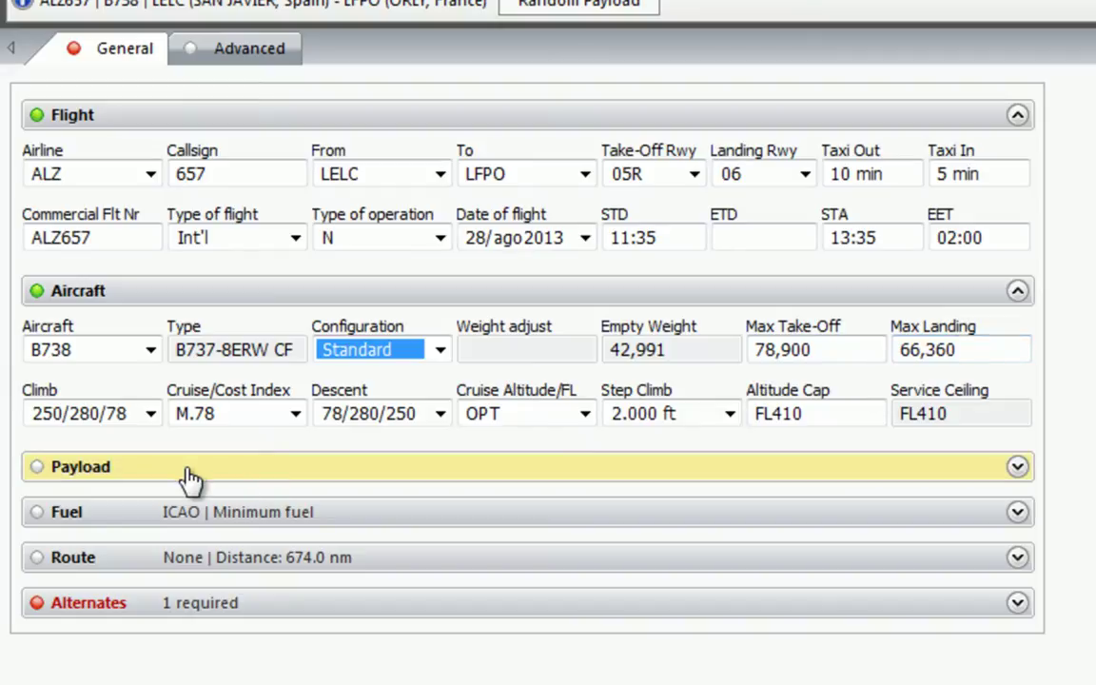
Expand the Payload section and look over its passenger, baggage and payload fields.
{"action": "left_click", "coordinate": [335, 470]}
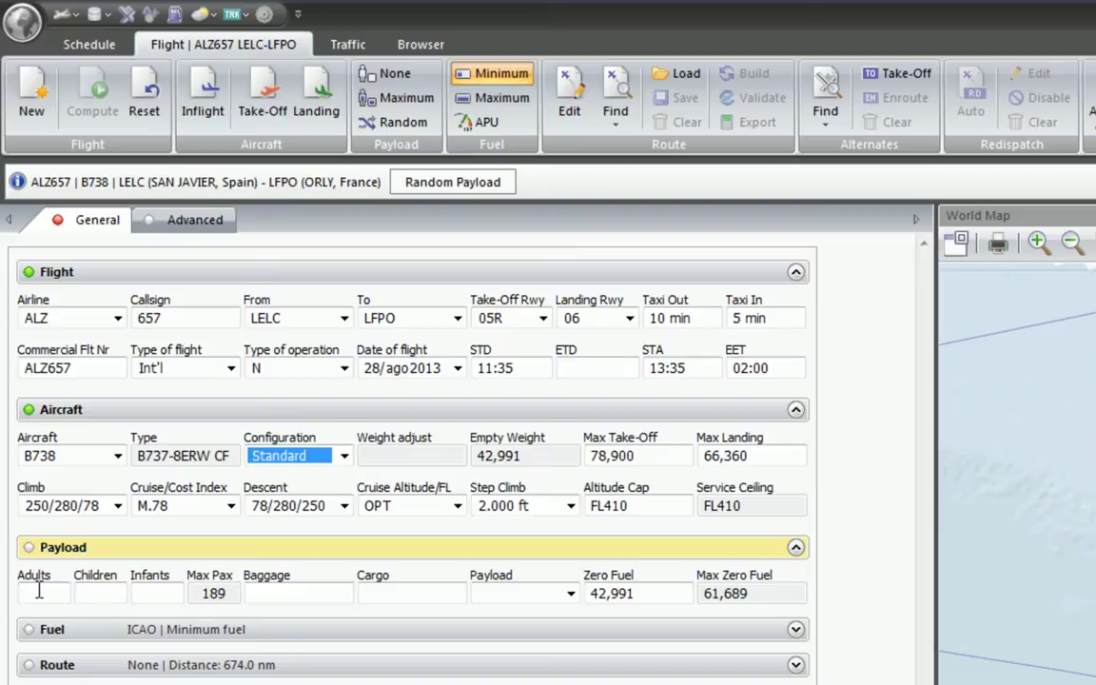
{"action": "left_click", "coordinate": [107, 591]}
{"action": "left_click", "coordinate": [570, 593]}
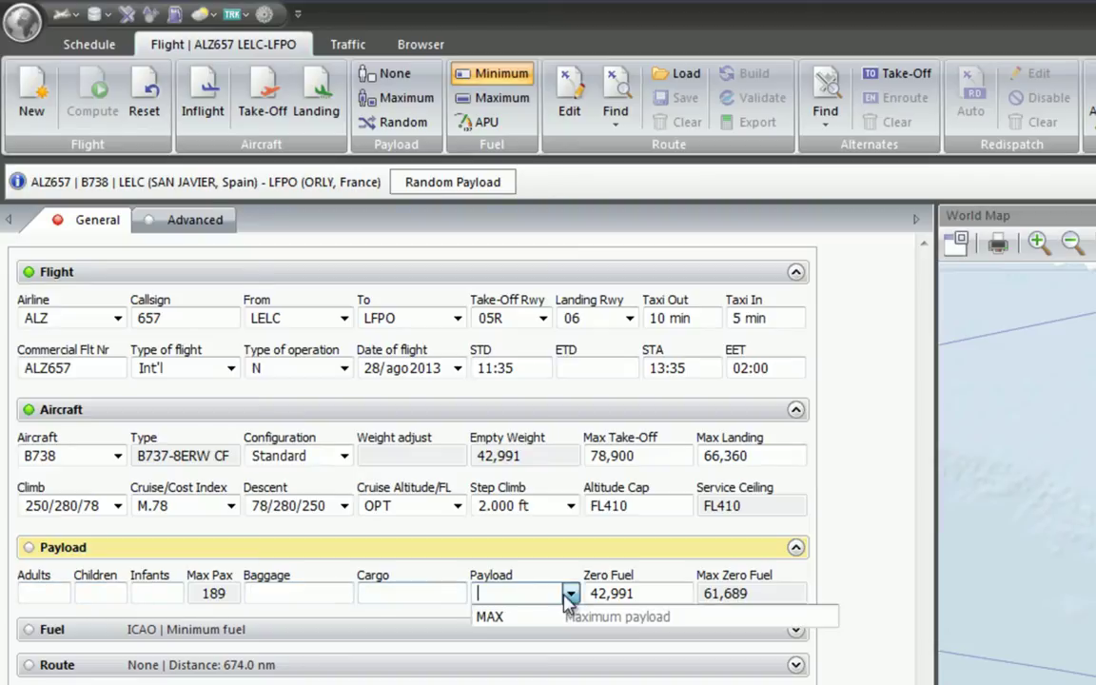
{"action": "key", "text": "Escape"}
{"action": "left_click", "coordinate": [340, 592]}
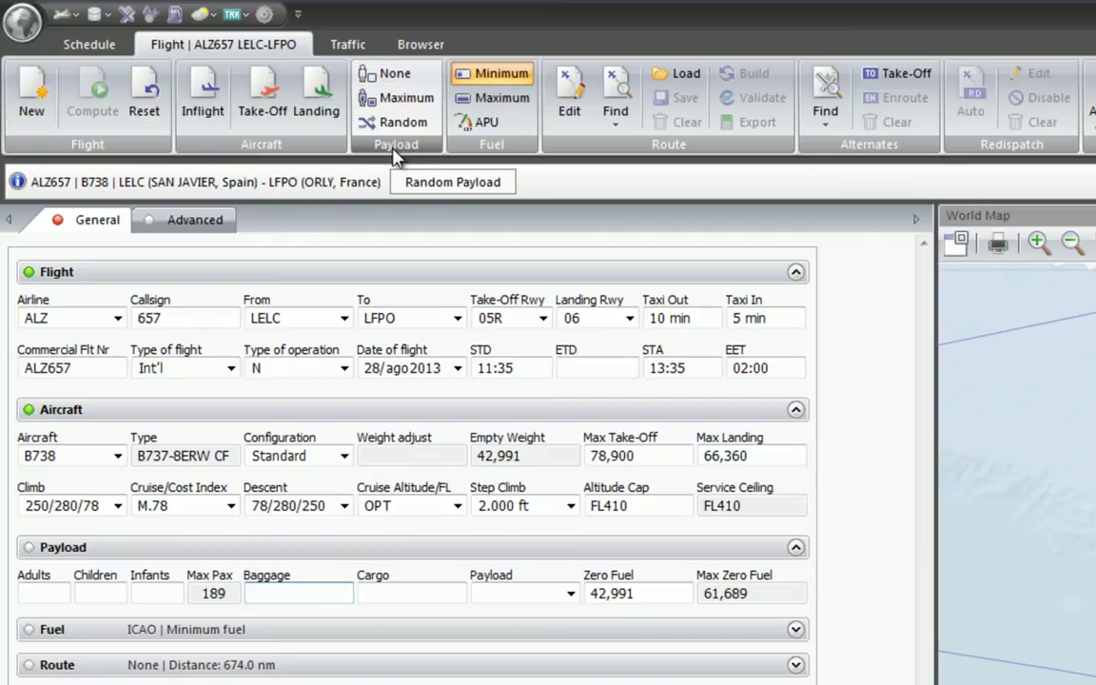
Try the no-payload and maximum-payload presets, finishing with a randomly generated payload.
{"action": "left_click", "coordinate": [386, 76]}
{"action": "left_click", "coordinate": [400, 99]}
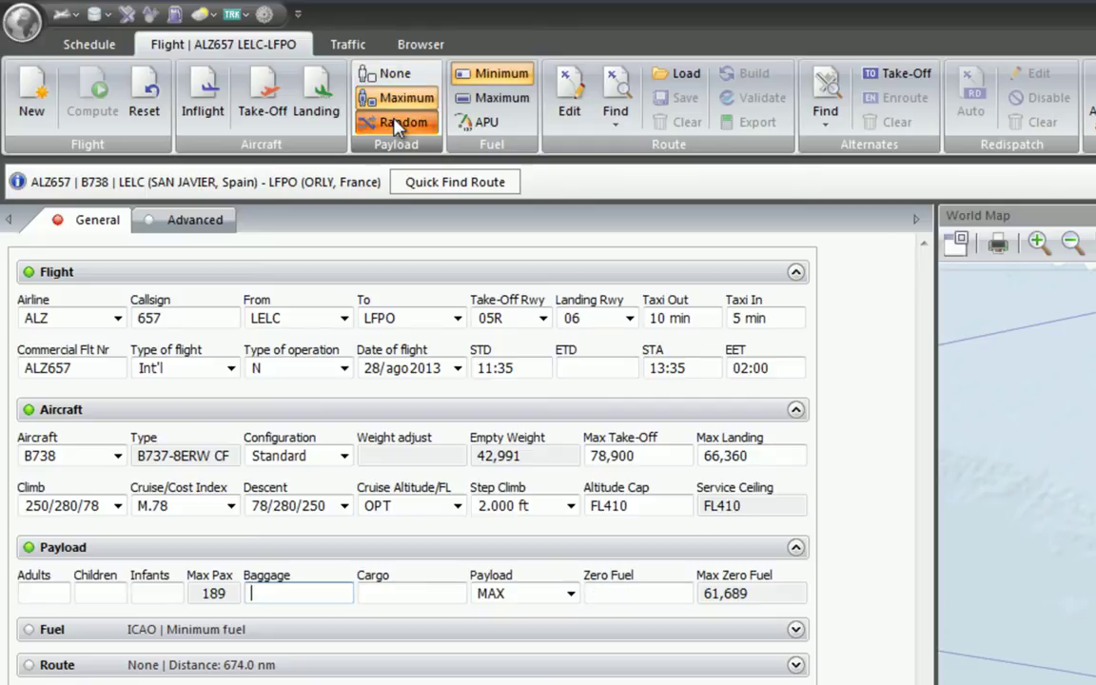
{"action": "left_click", "coordinate": [405, 123]}
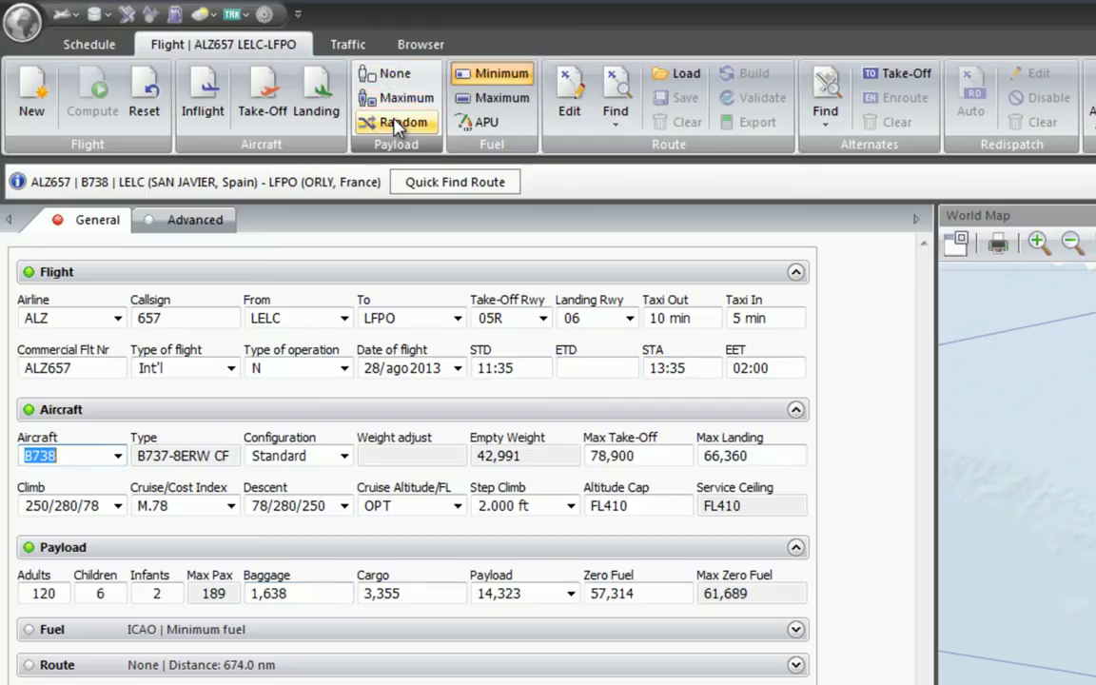
Review the generated adults, children, infants and baggage values in the payload data.
{"action": "double_click", "coordinate": [69, 591]}
{"action": "key", "text": "Tab"}
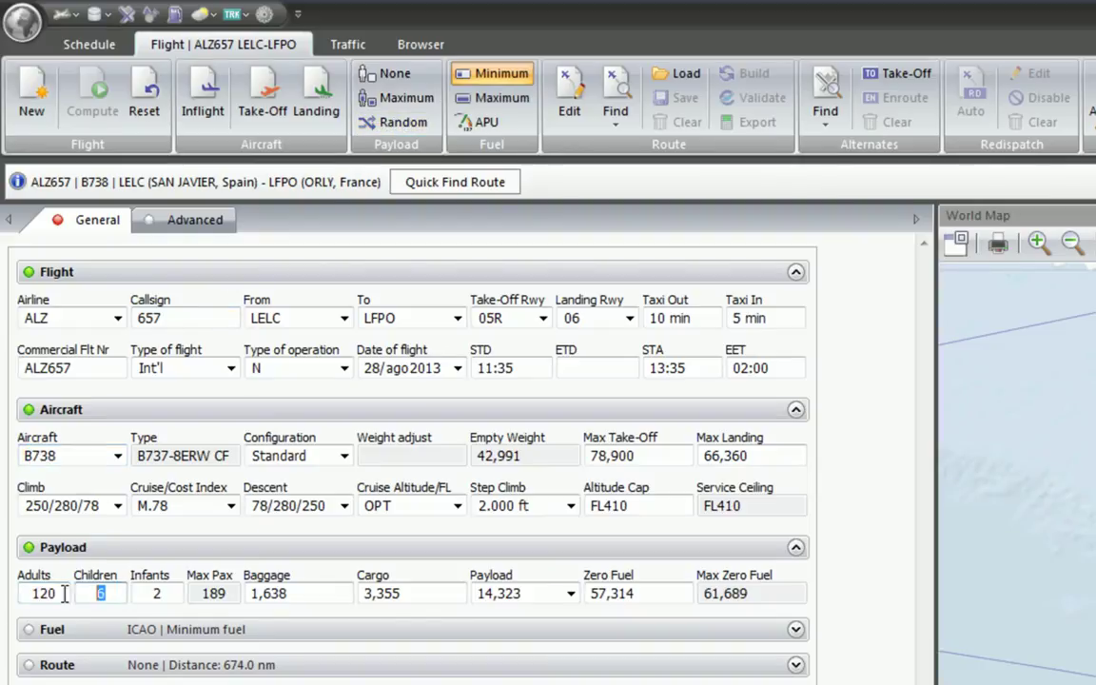
{"action": "key", "text": "Tab"}
{"action": "left_click", "coordinate": [305, 594]}
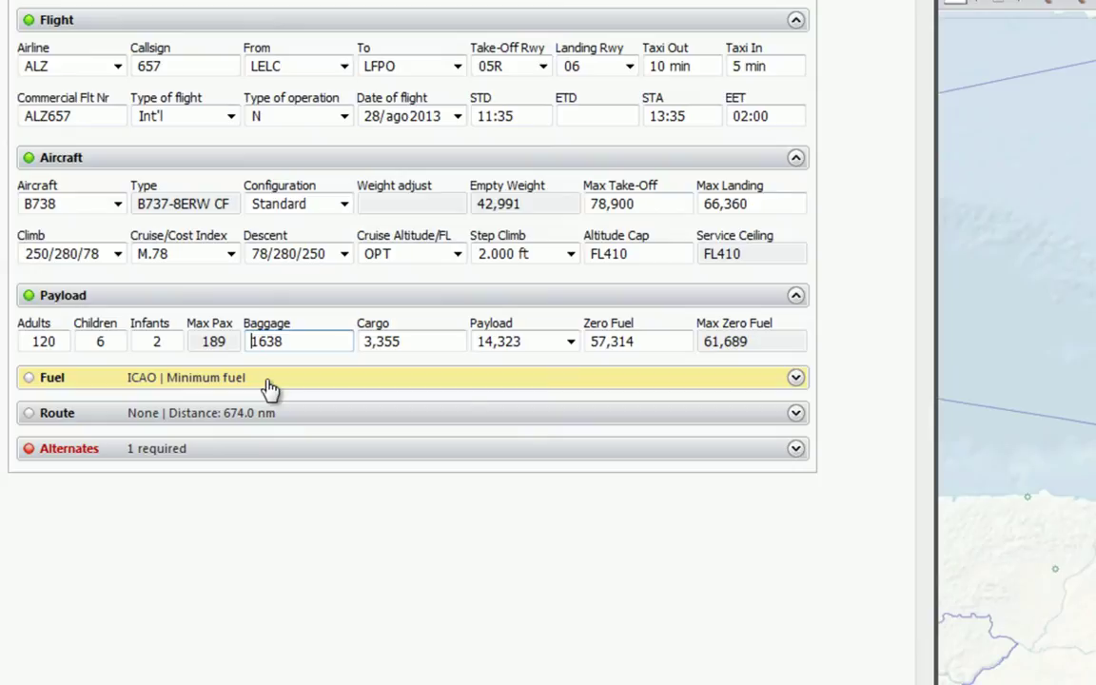
In the fuel data, set the hold time to 00:40, try an extra time of 00:10, and enter 1000 kg as extra fuel.
{"action": "left_click", "coordinate": [270, 380]}
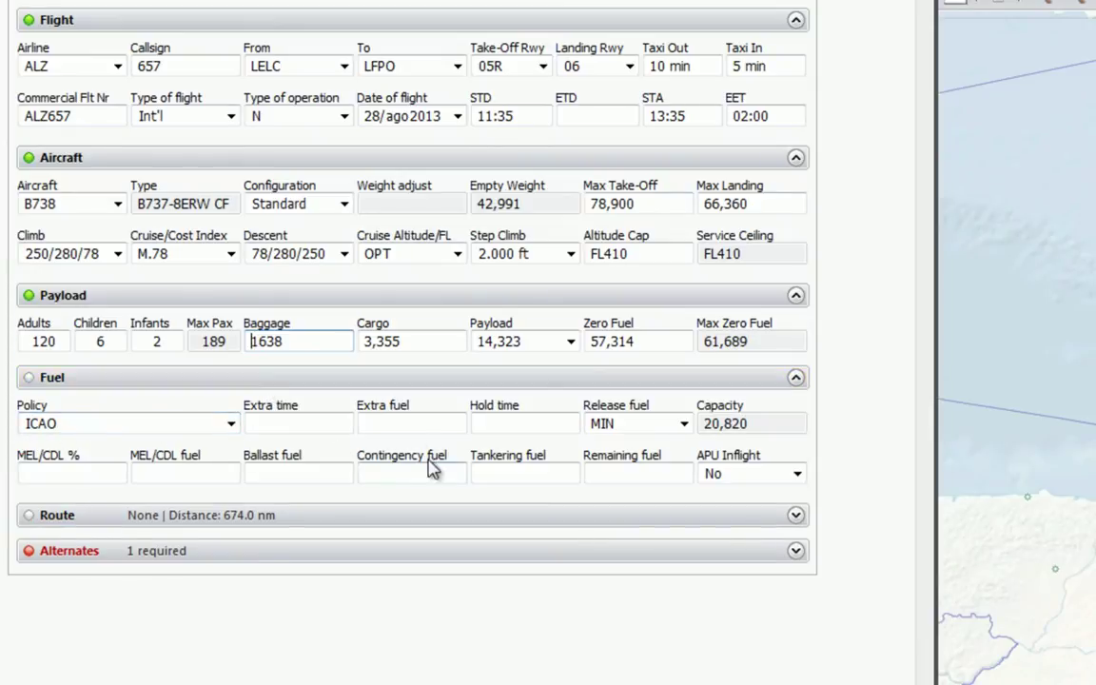
{"action": "left_click", "coordinate": [524, 423]}
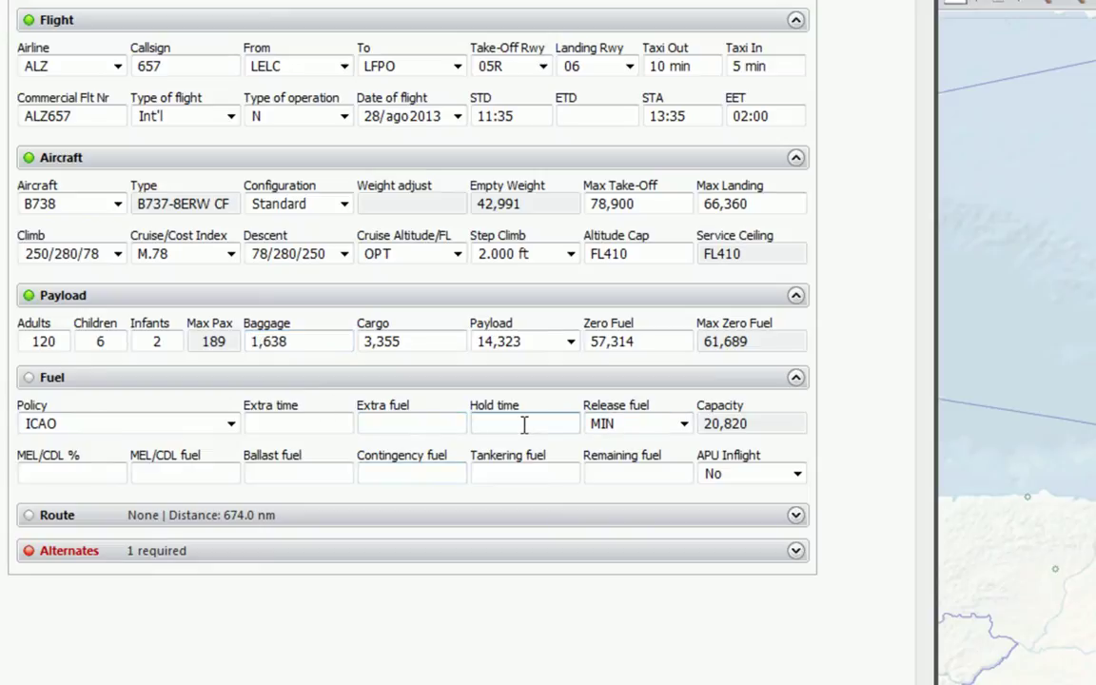
{"action": "type", "text": "40"}
{"action": "left_click", "coordinate": [334, 427]}
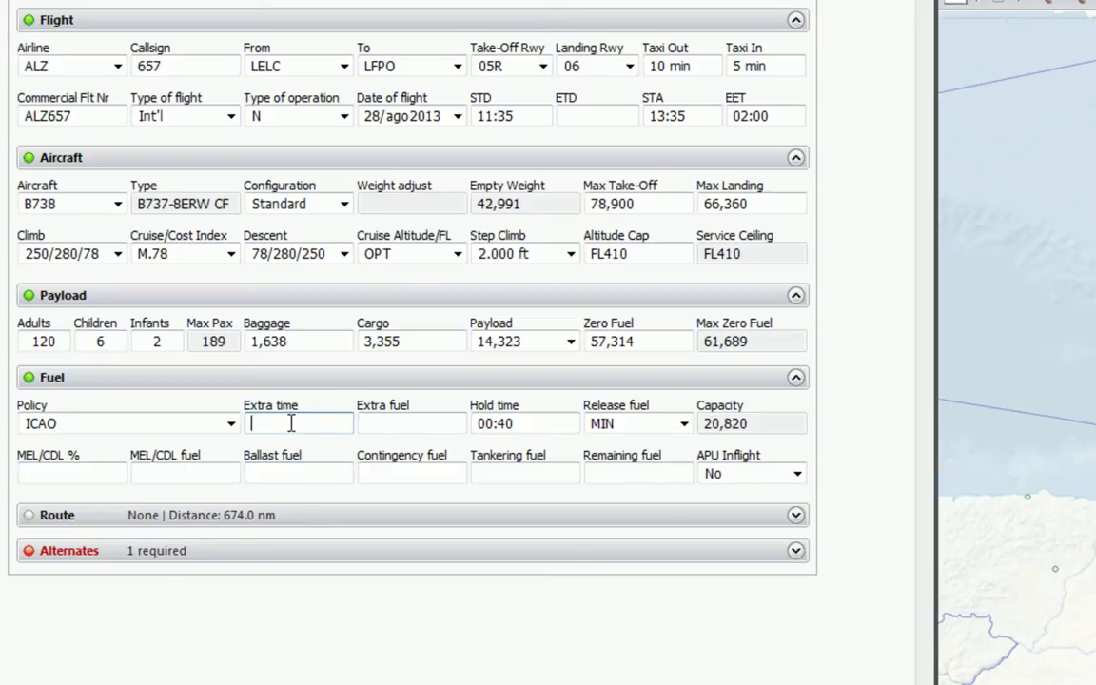
{"action": "left_click", "coordinate": [437, 421]}
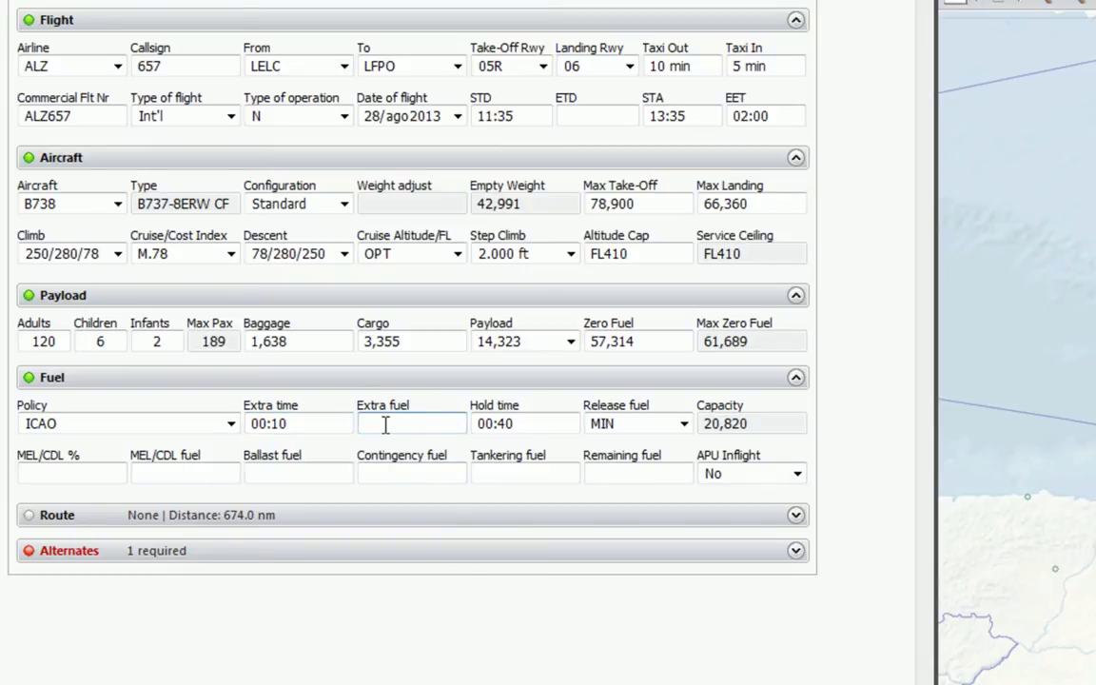
{"action": "type", "text": "1000"}
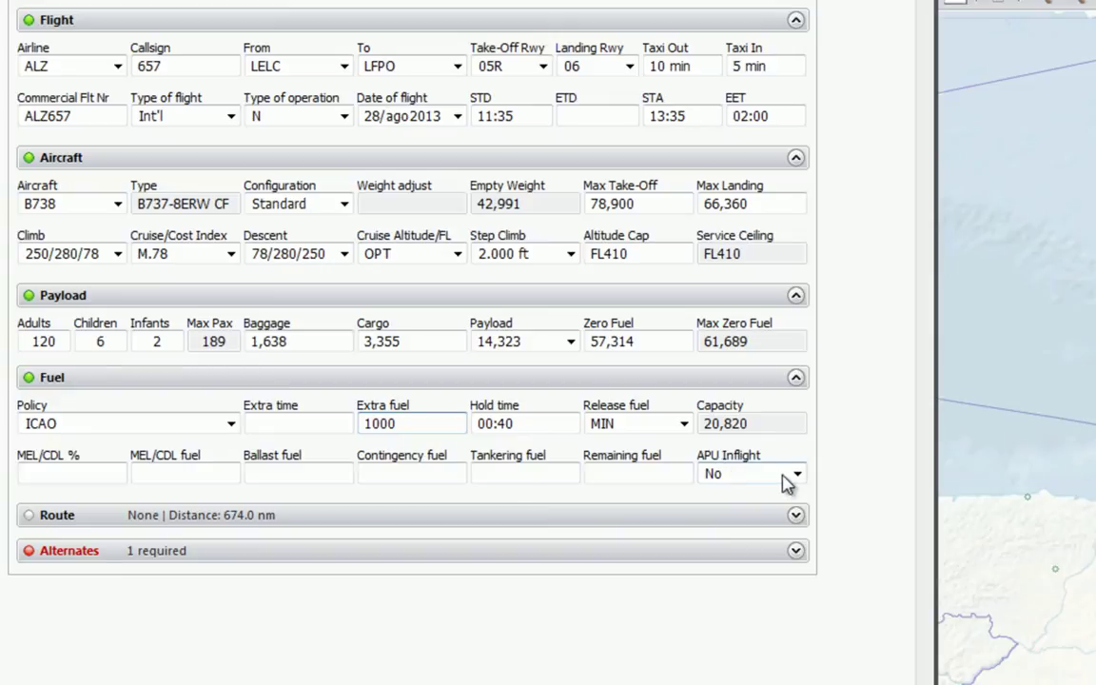
Expand the Route section and have a route from LELC to LFPO found automatically.
{"action": "left_click", "coordinate": [776, 517]}
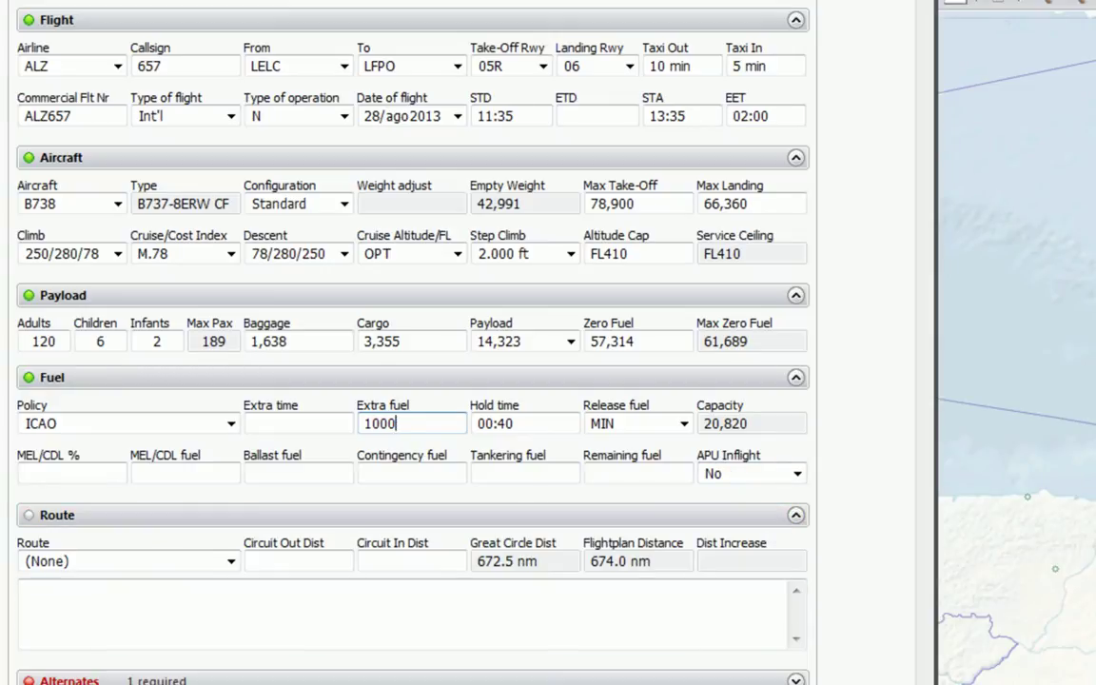
{"action": "left_click", "coordinate": [231, 563]}
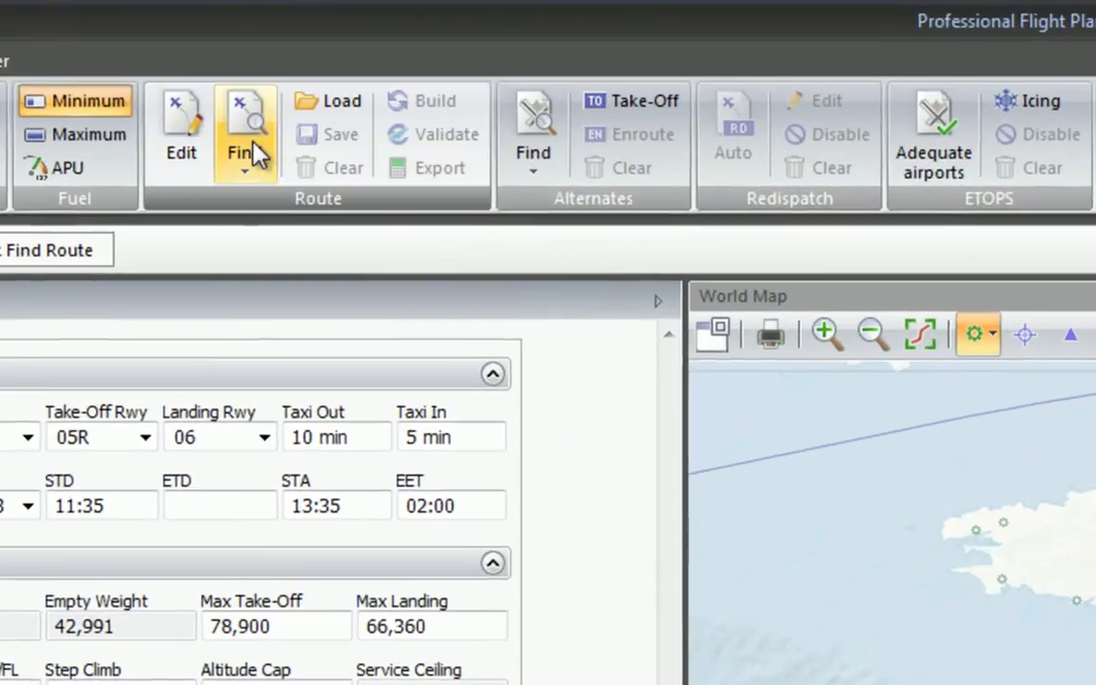
{"action": "left_click", "coordinate": [246, 152]}
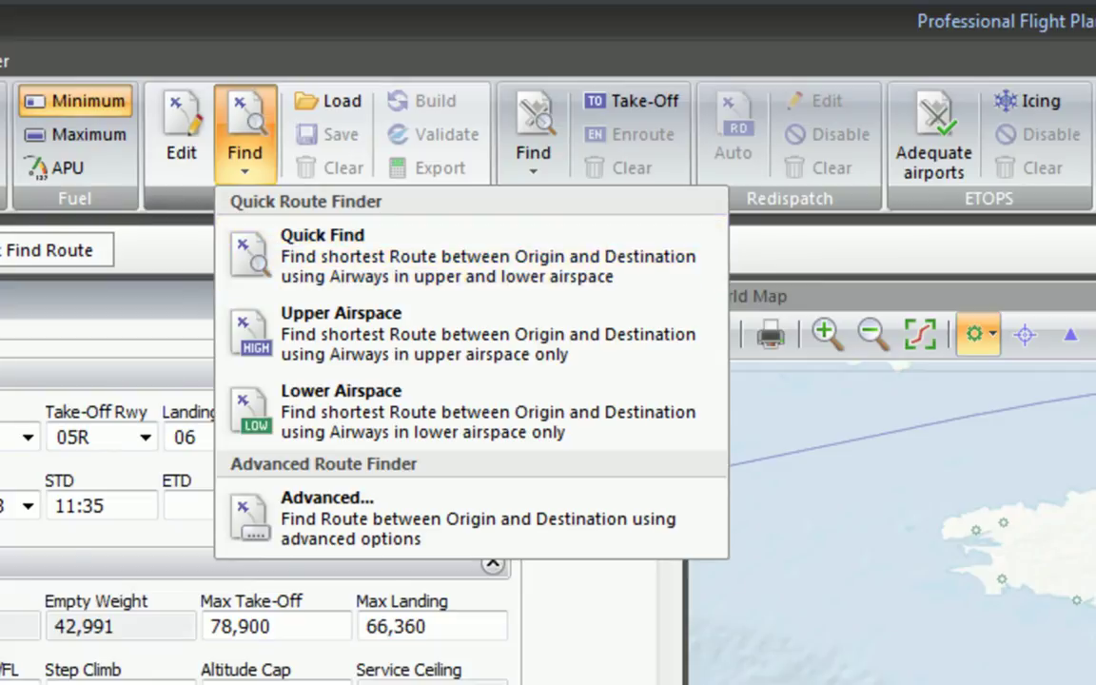
{"action": "left_click", "coordinate": [254, 286]}
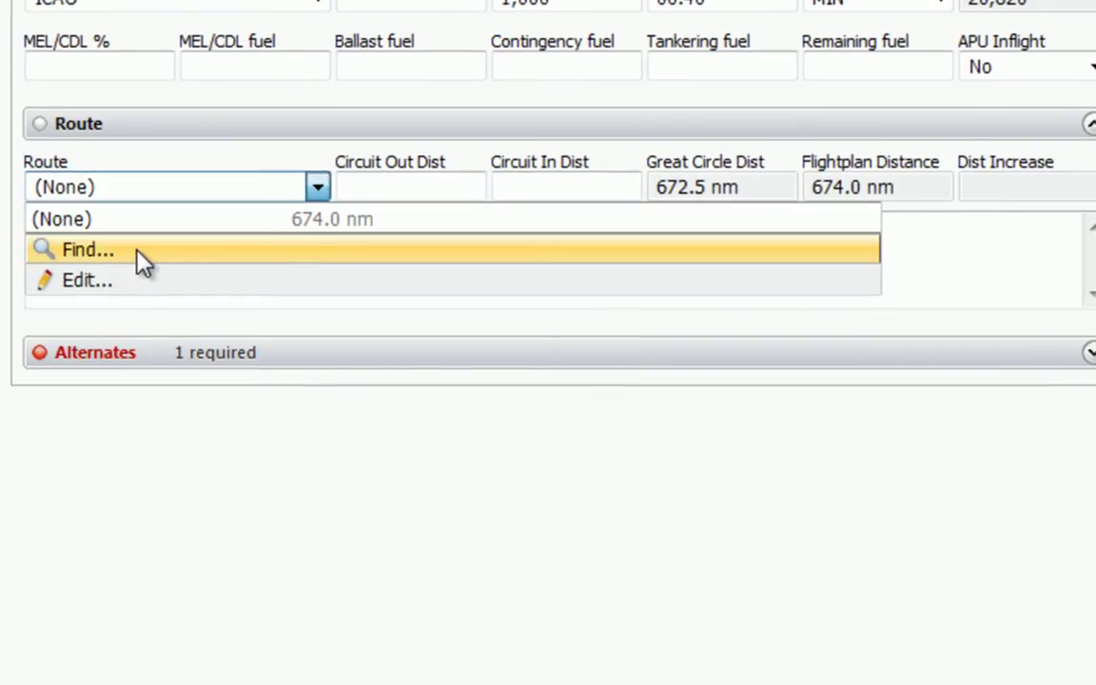
{"action": "left_click", "coordinate": [142, 259]}
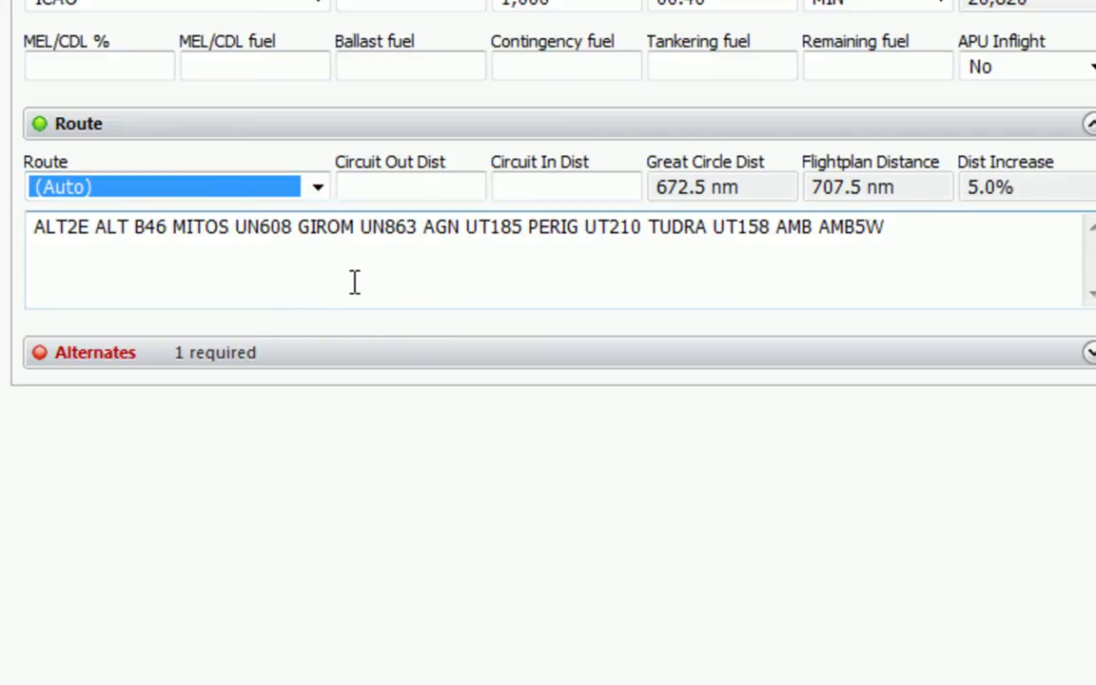
Examine the generated route's departure and arrival procedures, ALT2E and AMB5W, and its first and last waypoints, ALT and AMB.
{"action": "left_click_drag", "start_coordinate": [97, 229], "coordinate": [32, 232]}
{"action": "left_click_drag", "start_coordinate": [815, 232], "coordinate": [919, 232]}
{"action": "left_click", "coordinate": [918, 232]}
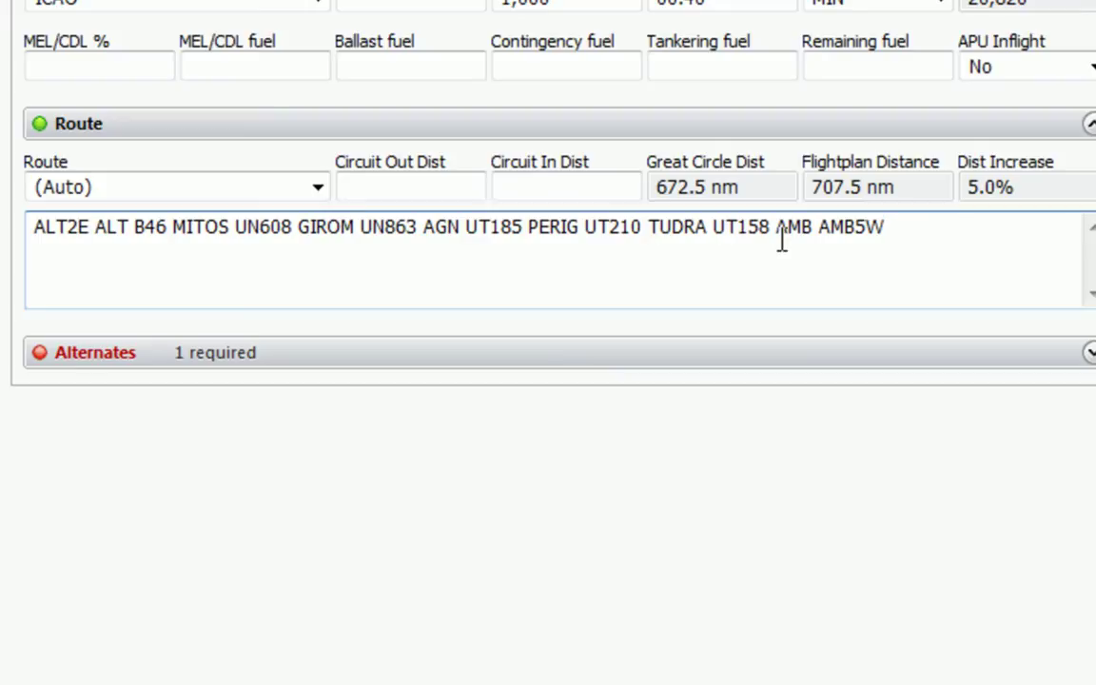
{"action": "left_click_drag", "start_coordinate": [129, 231], "coordinate": [99, 227]}
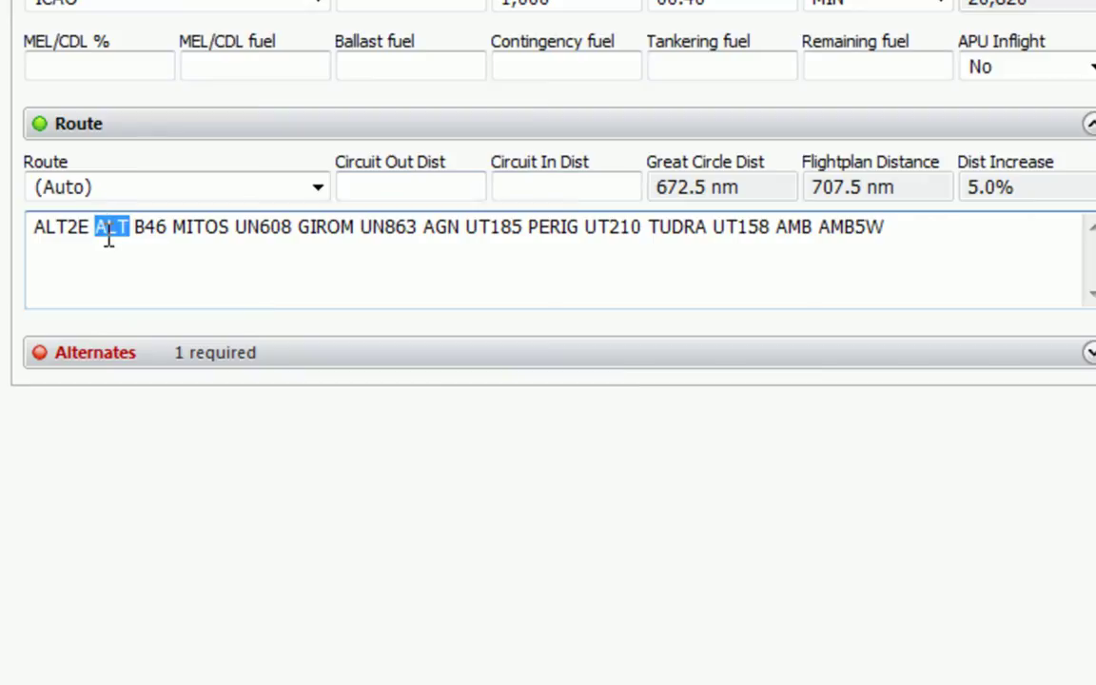
{"action": "left_click_drag", "start_coordinate": [820, 228], "coordinate": [777, 233]}
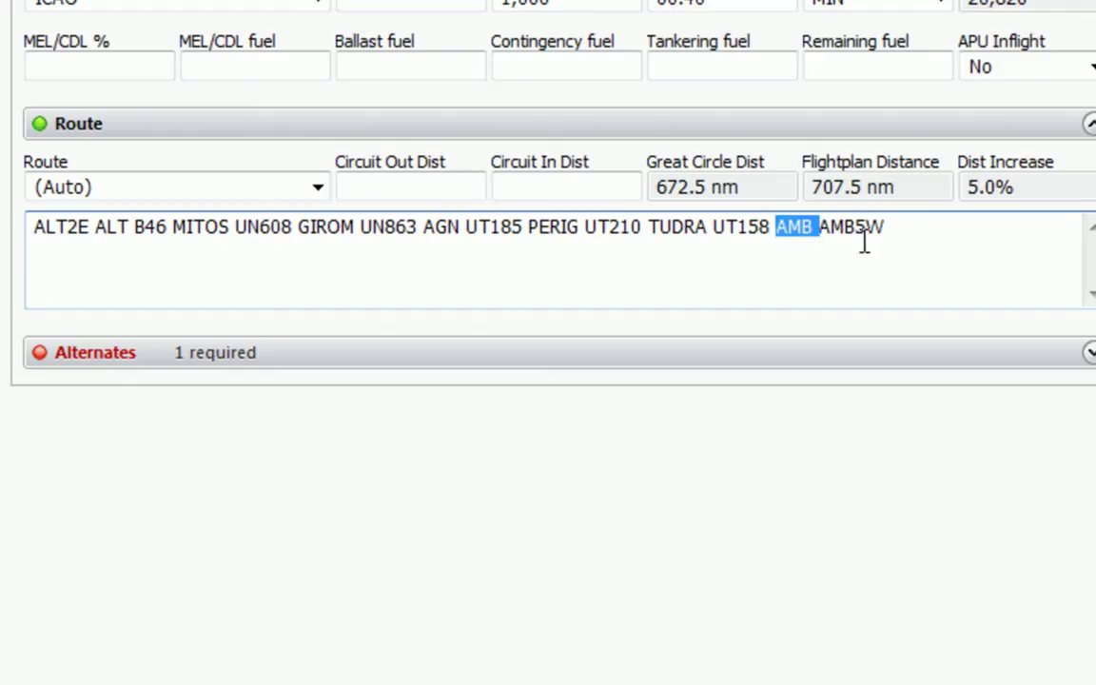
{"action": "left_click_drag", "start_coordinate": [886, 229], "coordinate": [819, 229]}
{"action": "left_click", "coordinate": [828, 229]}
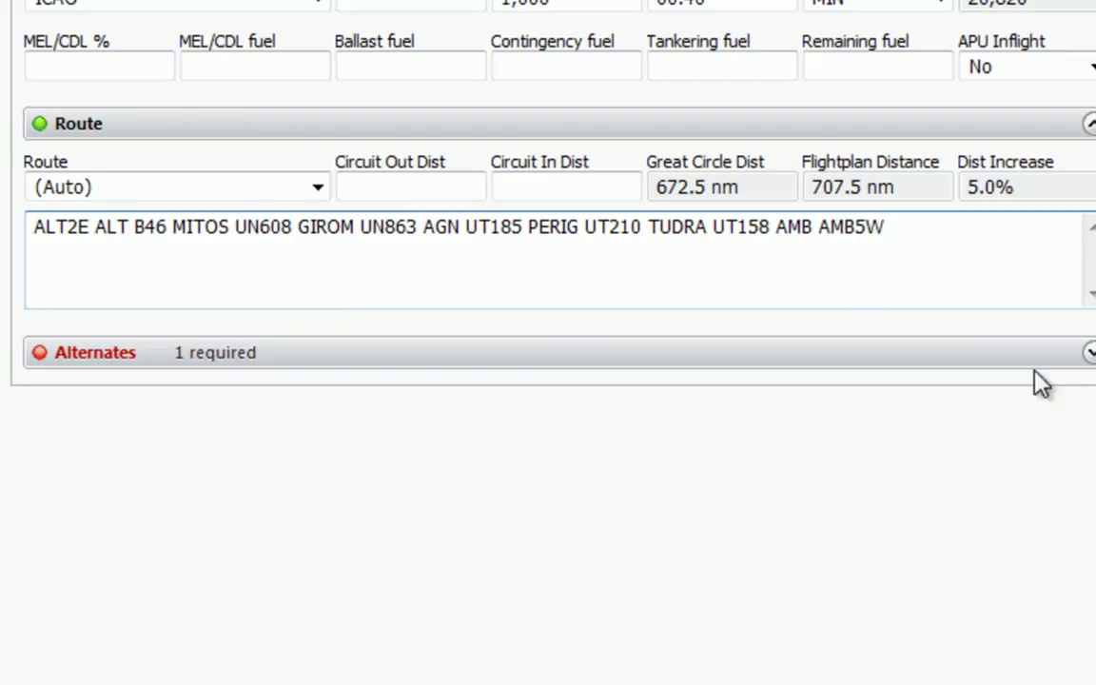
Look up destination alternates near LFPO with the minimum runway length set to 6000 ft.
{"action": "left_click", "coordinate": [1091, 353]}
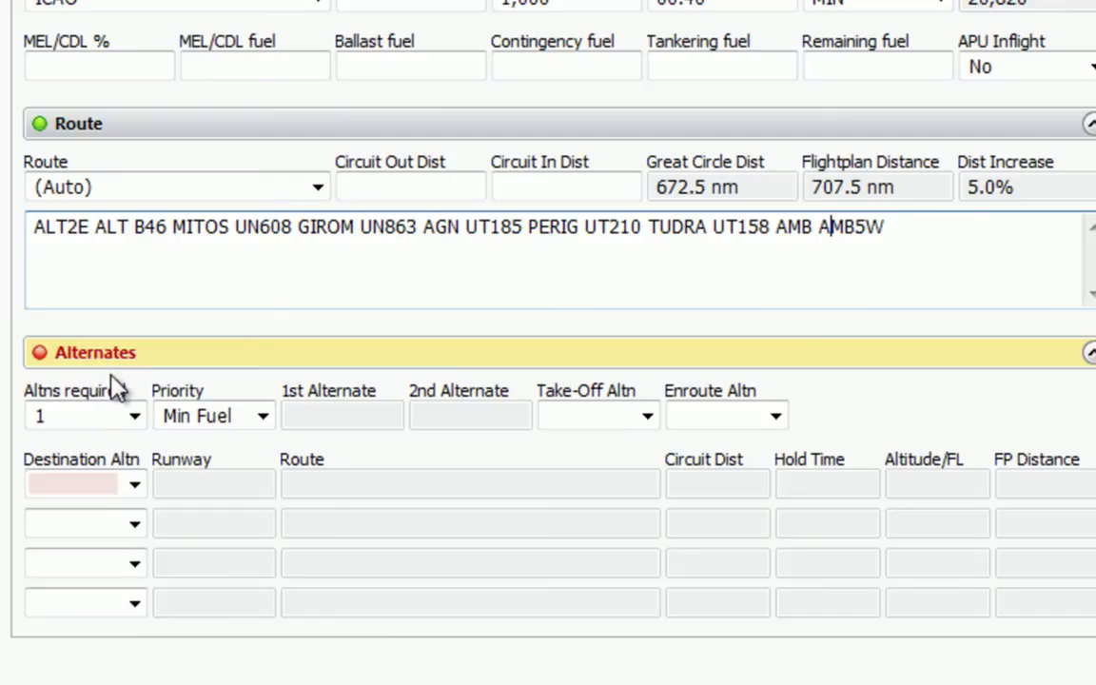
{"action": "left_click", "coordinate": [135, 485]}
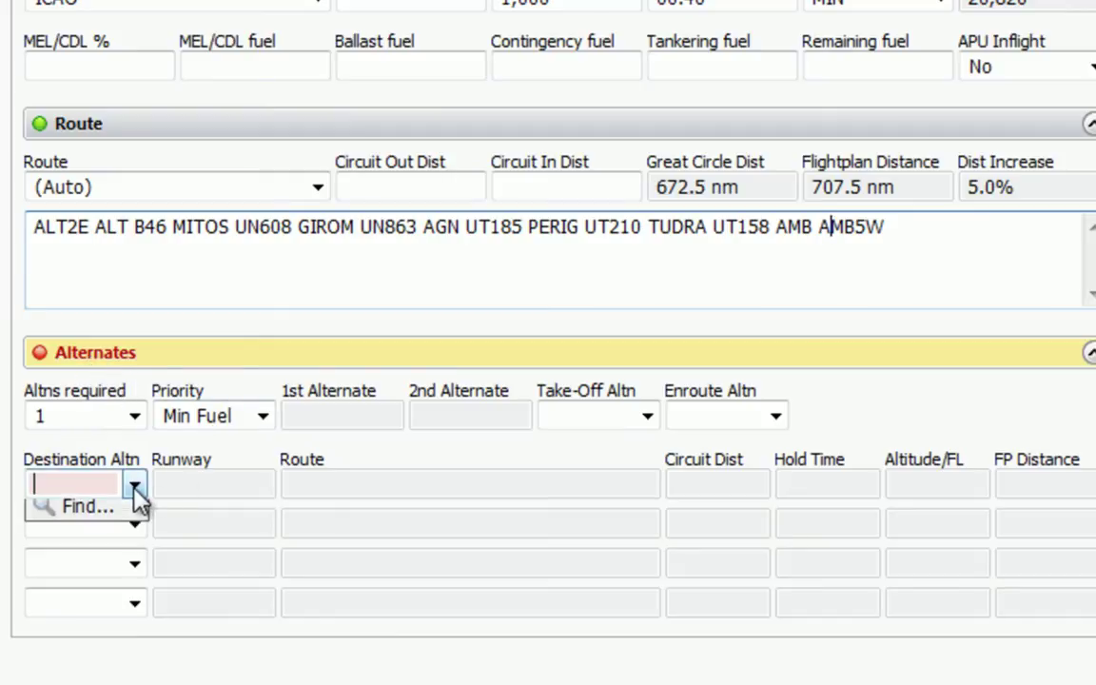
{"action": "left_click", "coordinate": [101, 535]}
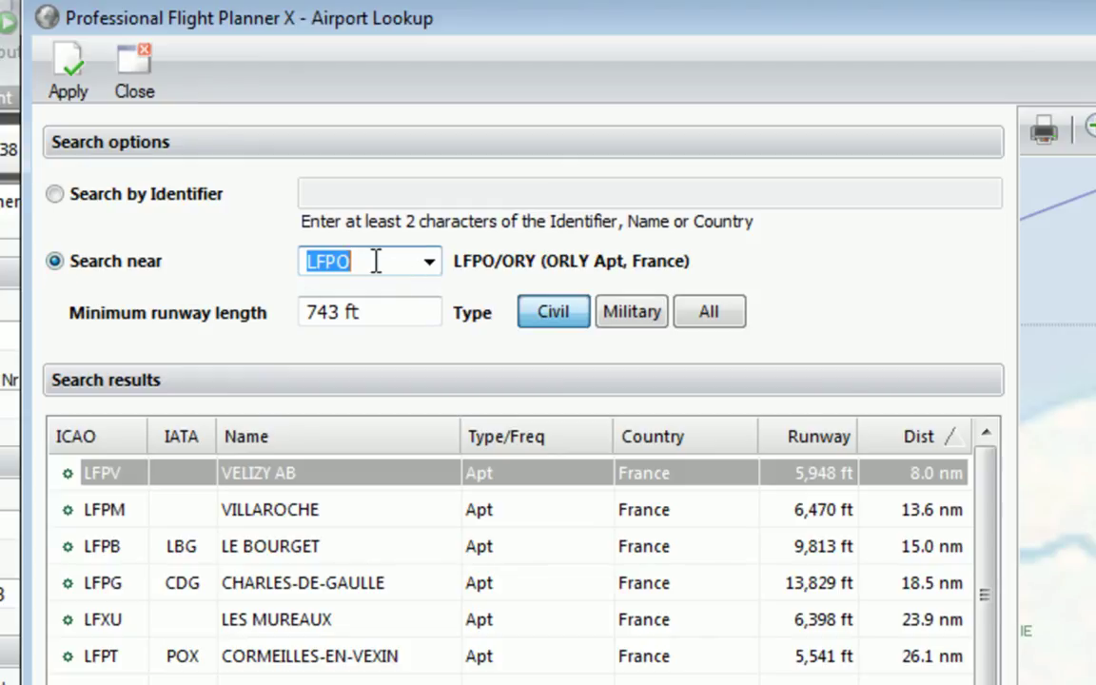
{"action": "left_click", "coordinate": [363, 314]}
{"action": "left_click_drag", "start_coordinate": [344, 312], "coordinate": [243, 335]}
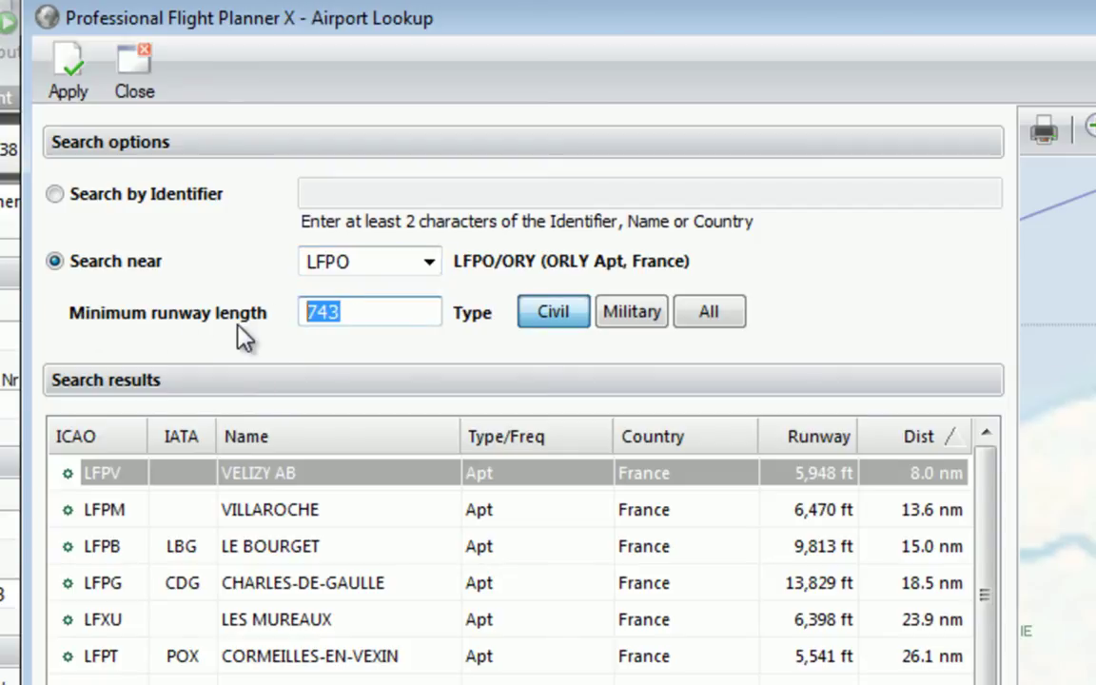
{"action": "type", "text": "6000"}
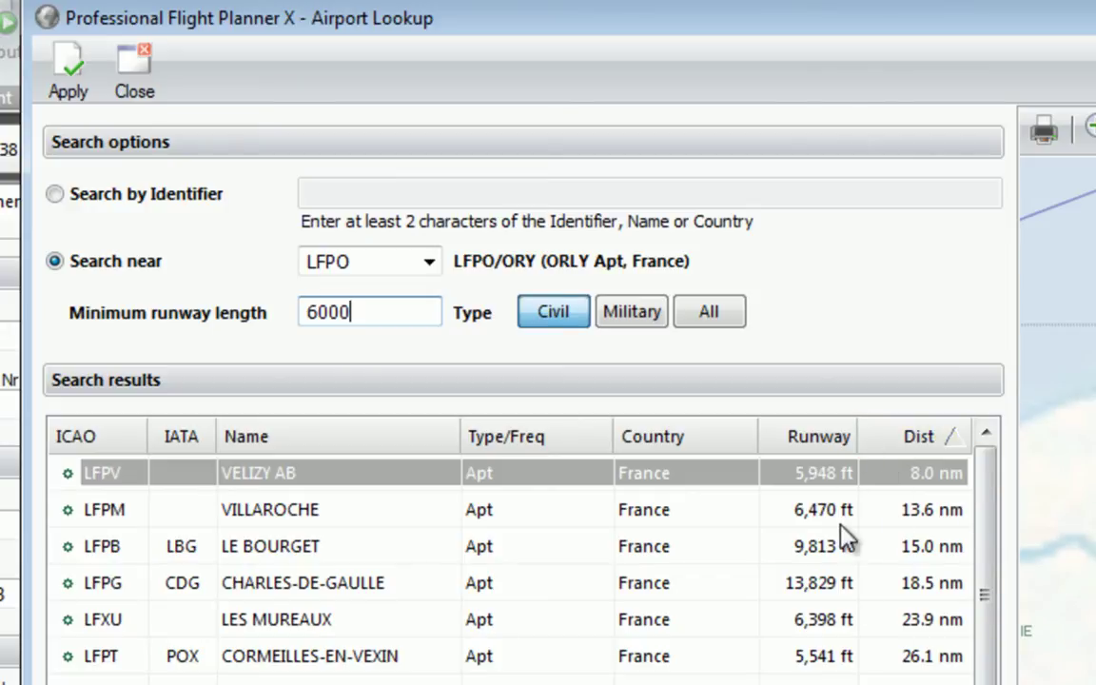
Apply LFPB Le Bourget as the destination alternate and have a route to it found.
{"action": "left_click", "coordinate": [856, 557]}
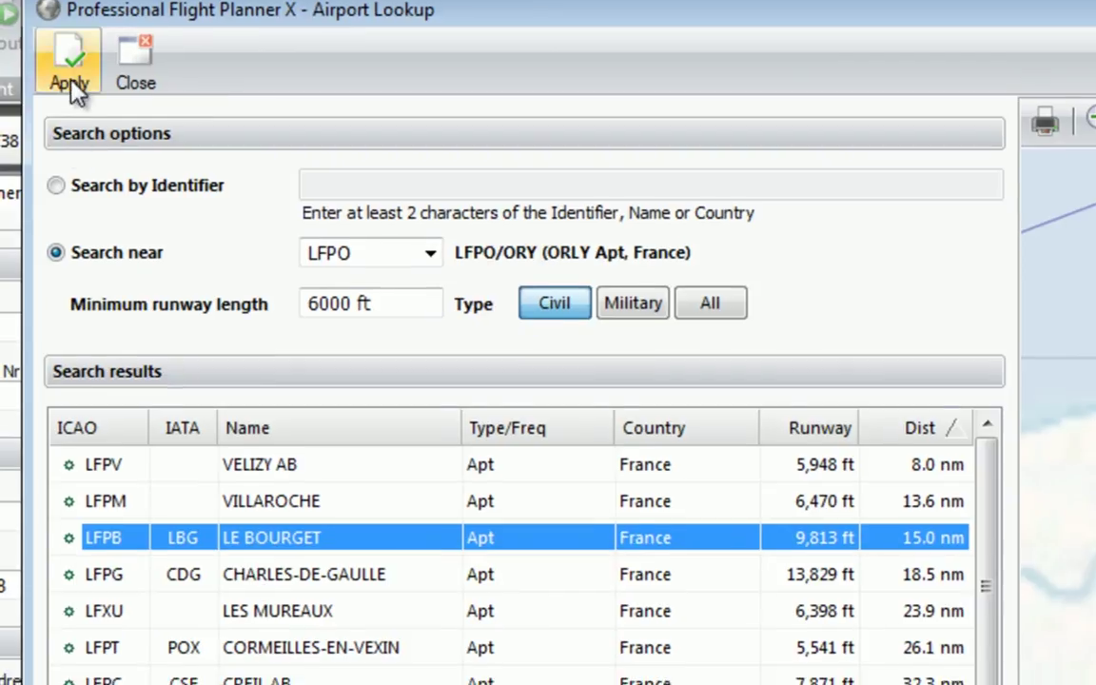
{"action": "left_click", "coordinate": [67, 69]}
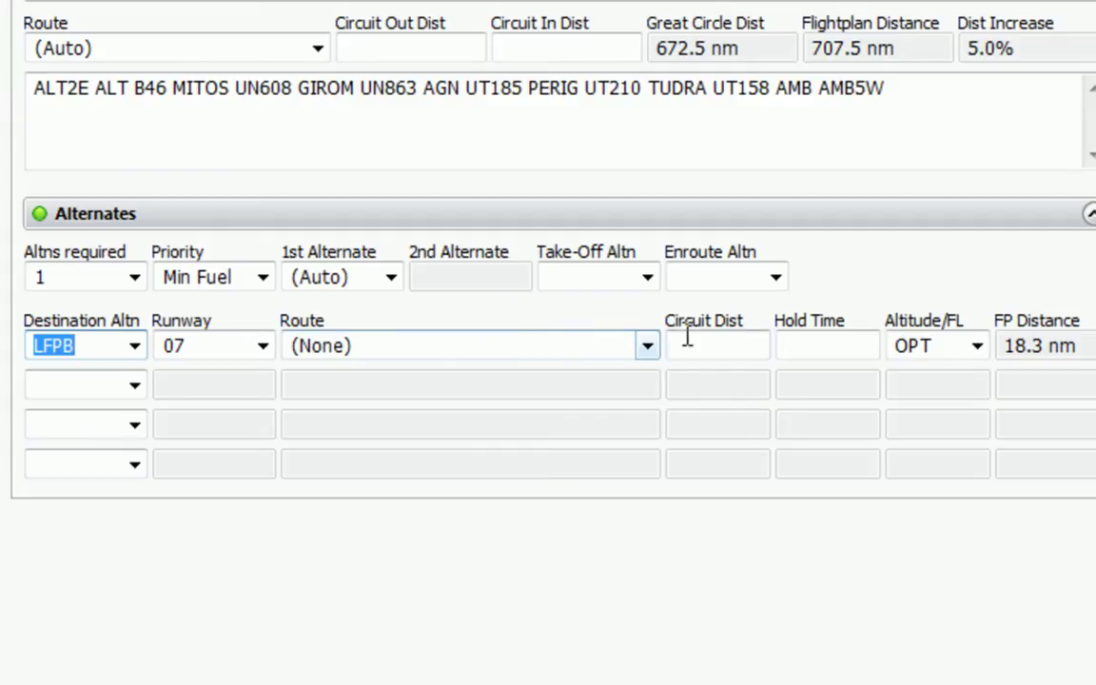
{"action": "left_click", "coordinate": [647, 347]}
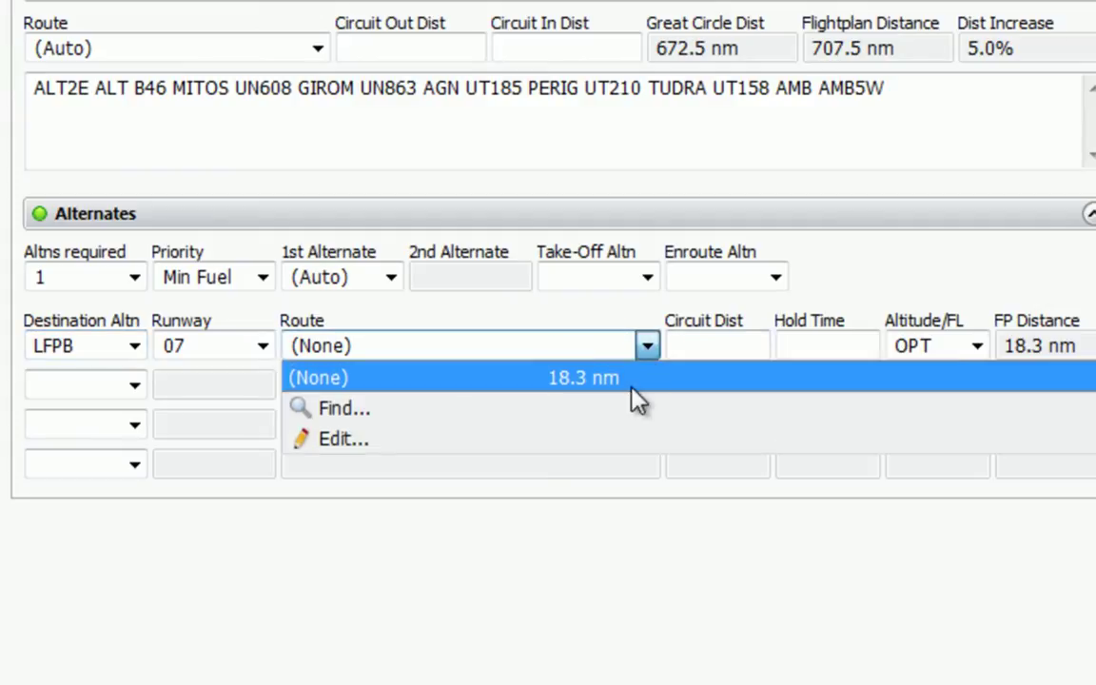
{"action": "left_click", "coordinate": [438, 410]}
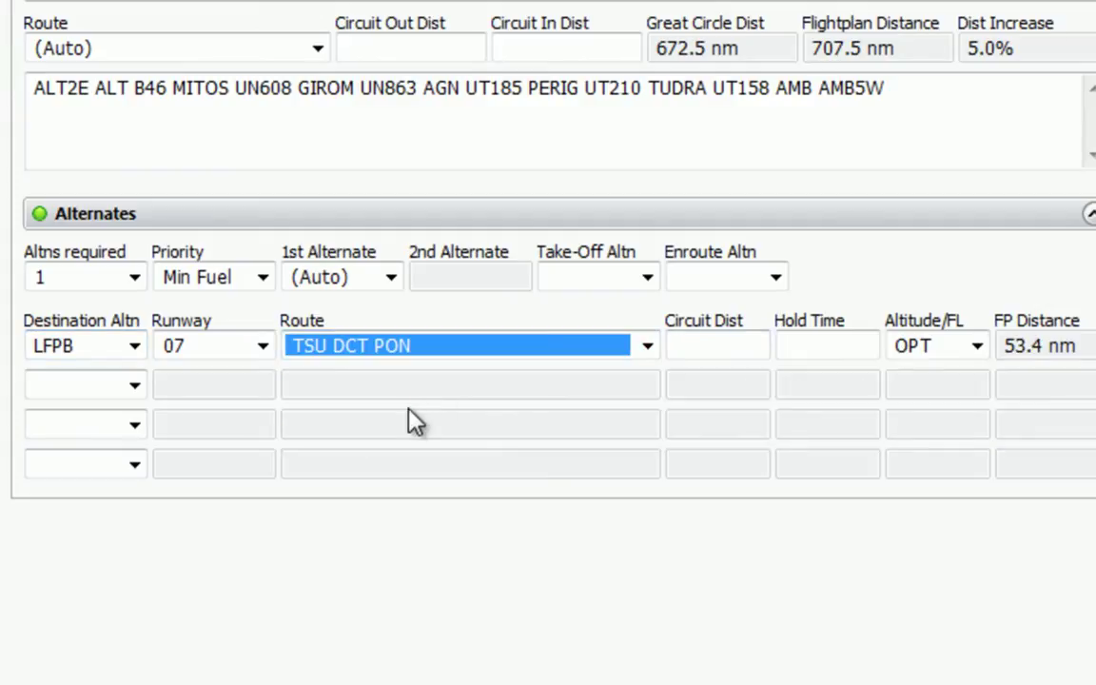
Remove LFPB as the destination alternate and have the destination alternates found automatically.
{"action": "left_click", "coordinate": [135, 346]}
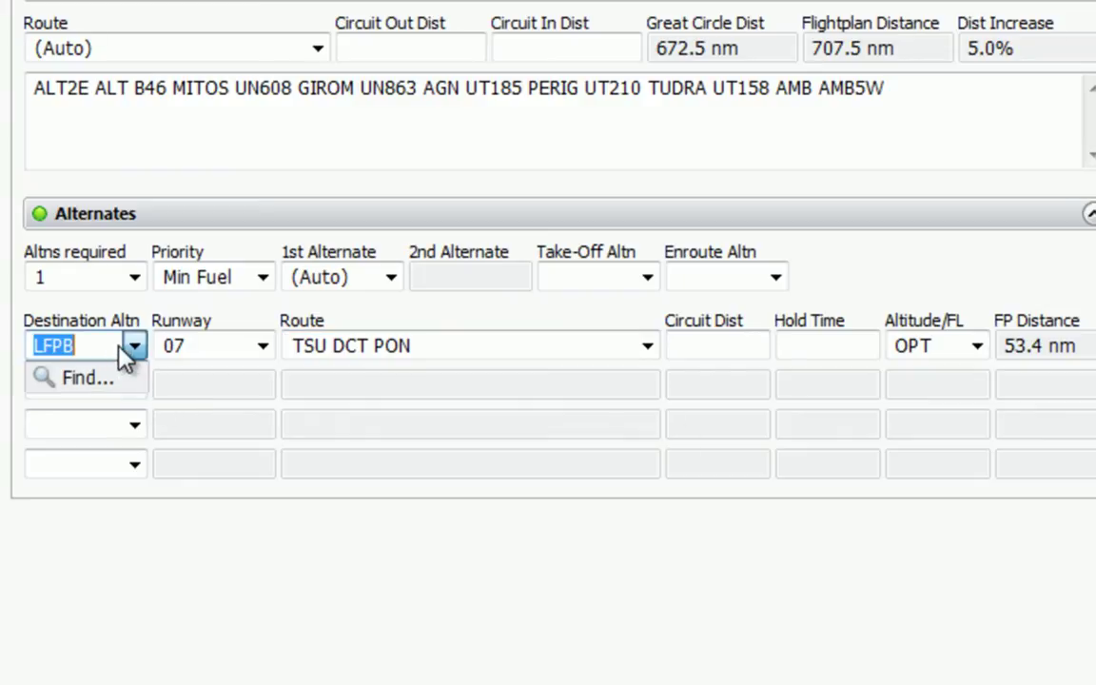
{"action": "key", "text": "Delete"}
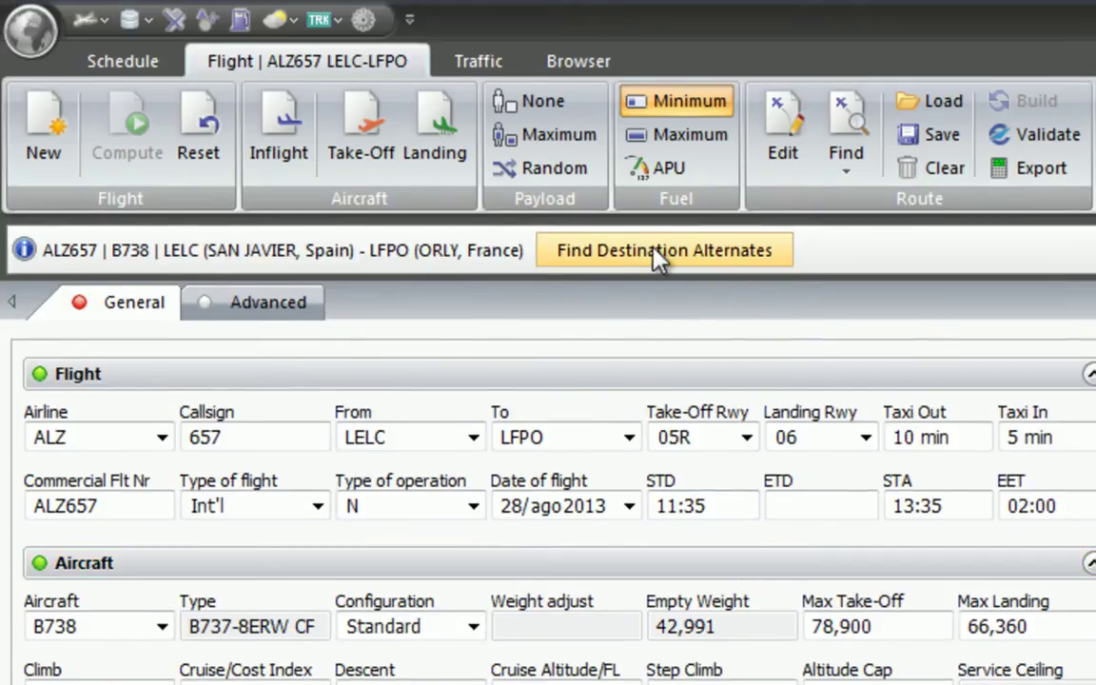
{"action": "left_click", "coordinate": [644, 250]}
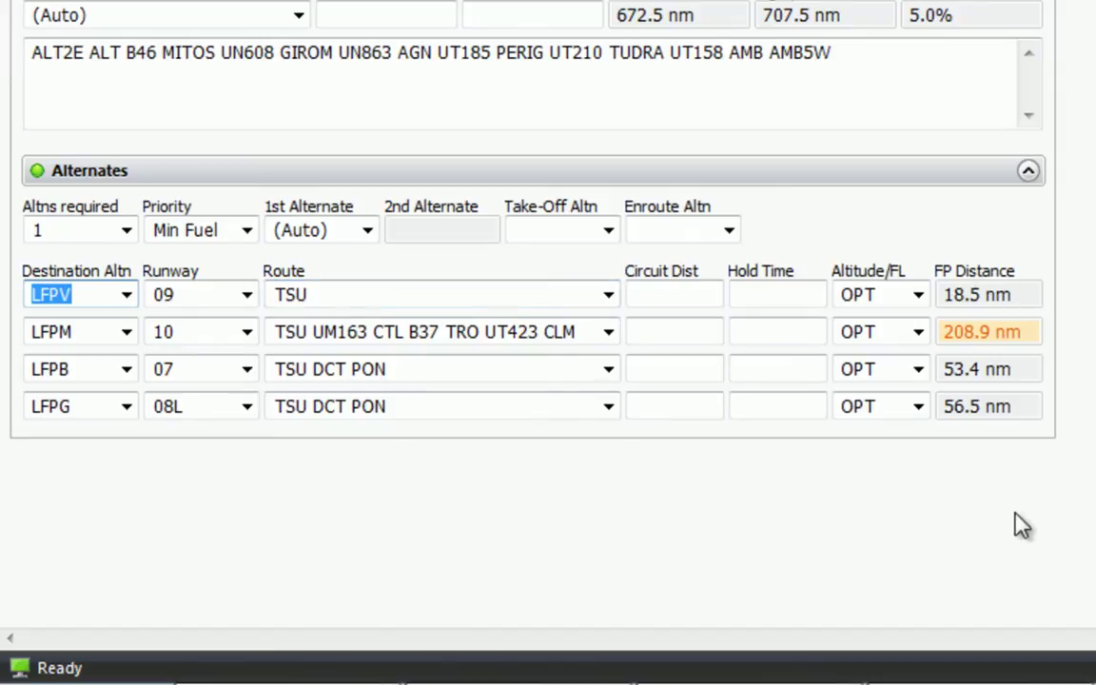
{"action": "left_click", "coordinate": [985, 357]}
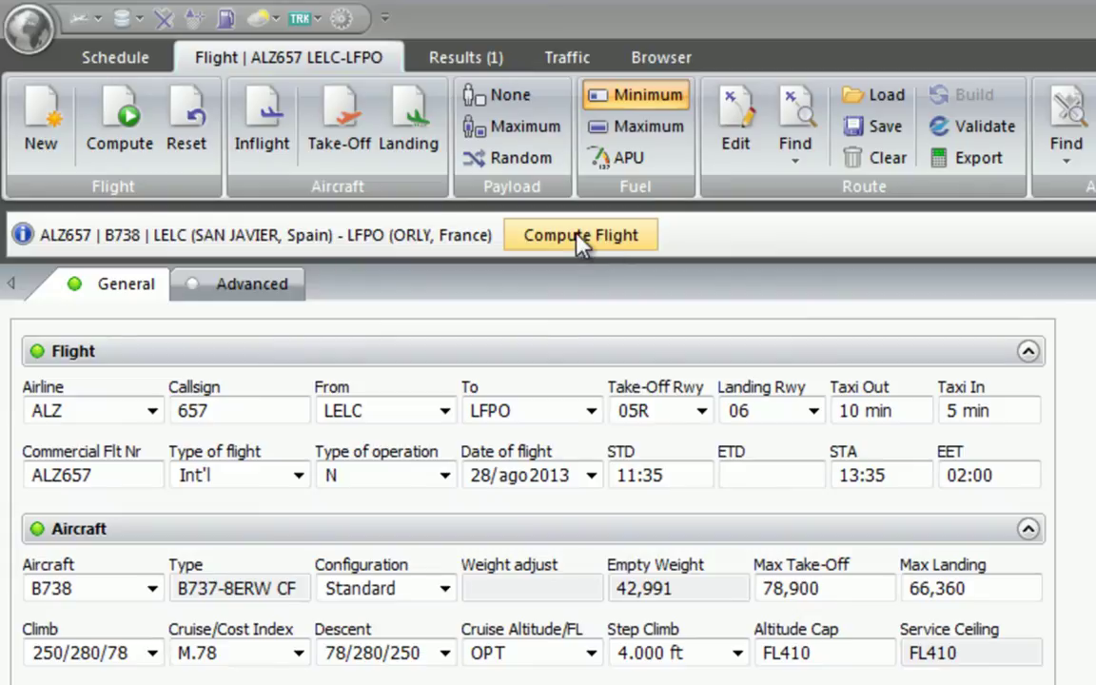
Compute the flight and delete the 709.1 nm result, keeping only the 707.5 nm one.
{"action": "left_click", "coordinate": [582, 240]}
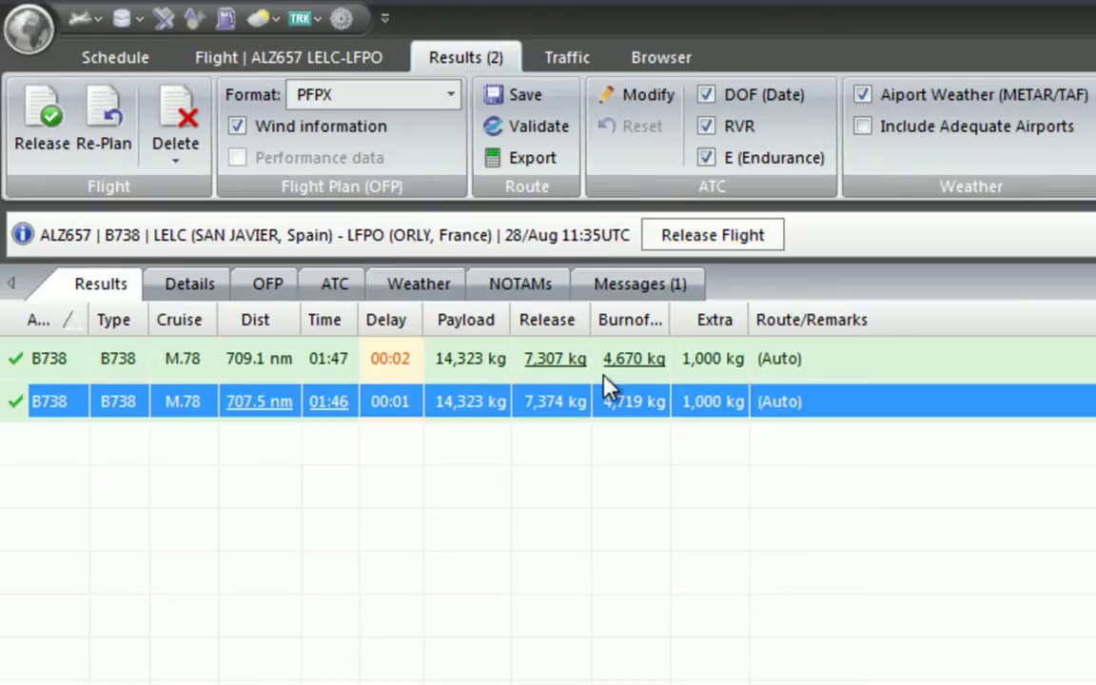
{"action": "left_click", "coordinate": [90, 376]}
{"action": "right_click", "coordinate": [93, 373]}
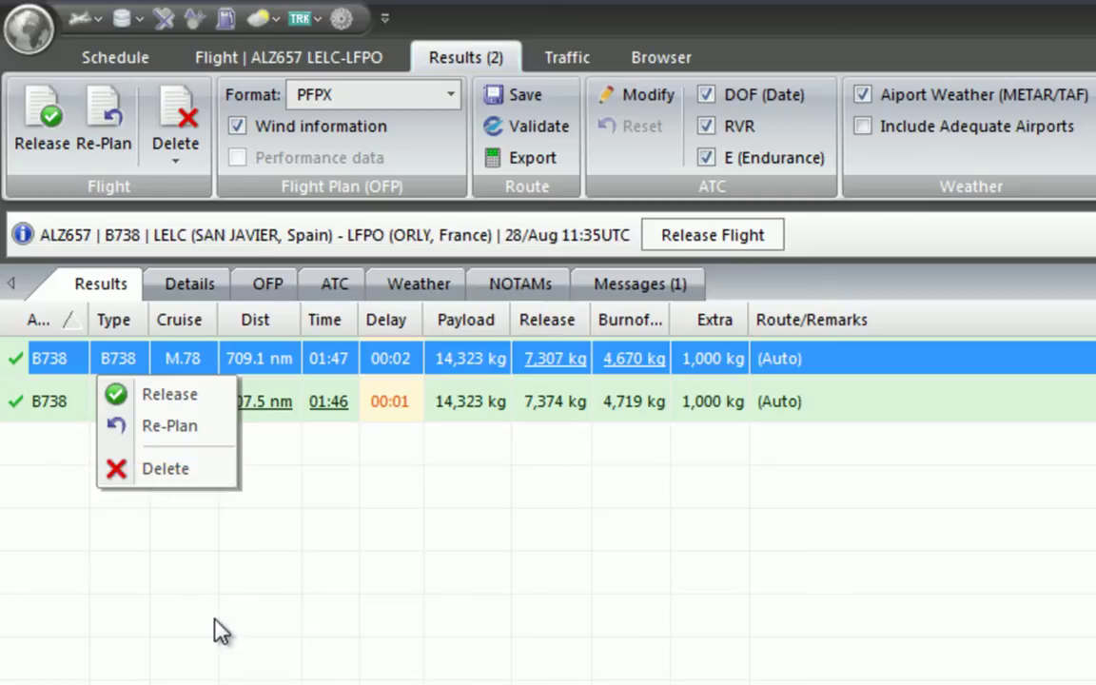
{"action": "left_click", "coordinate": [312, 537]}
{"action": "left_click", "coordinate": [83, 364]}
{"action": "right_click", "coordinate": [85, 367]}
{"action": "left_click", "coordinate": [169, 461]}
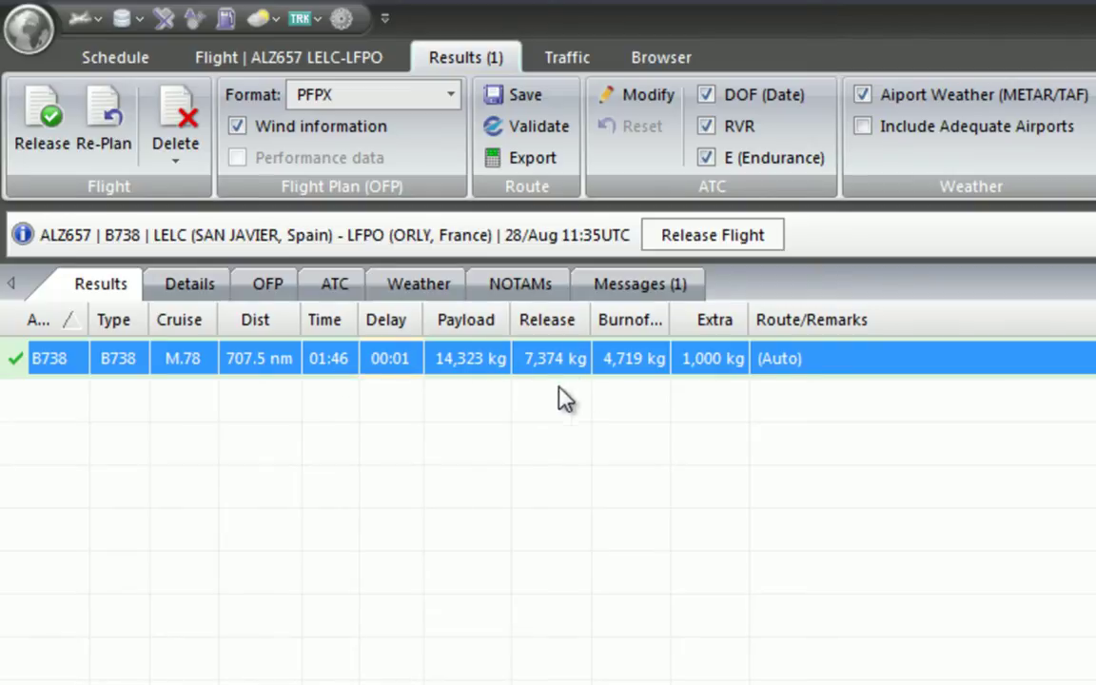
Review the result's fuel and load details and the operational flight plan's header lines, from flight and route to the aircraft line.
{"action": "left_click", "coordinate": [187, 289]}
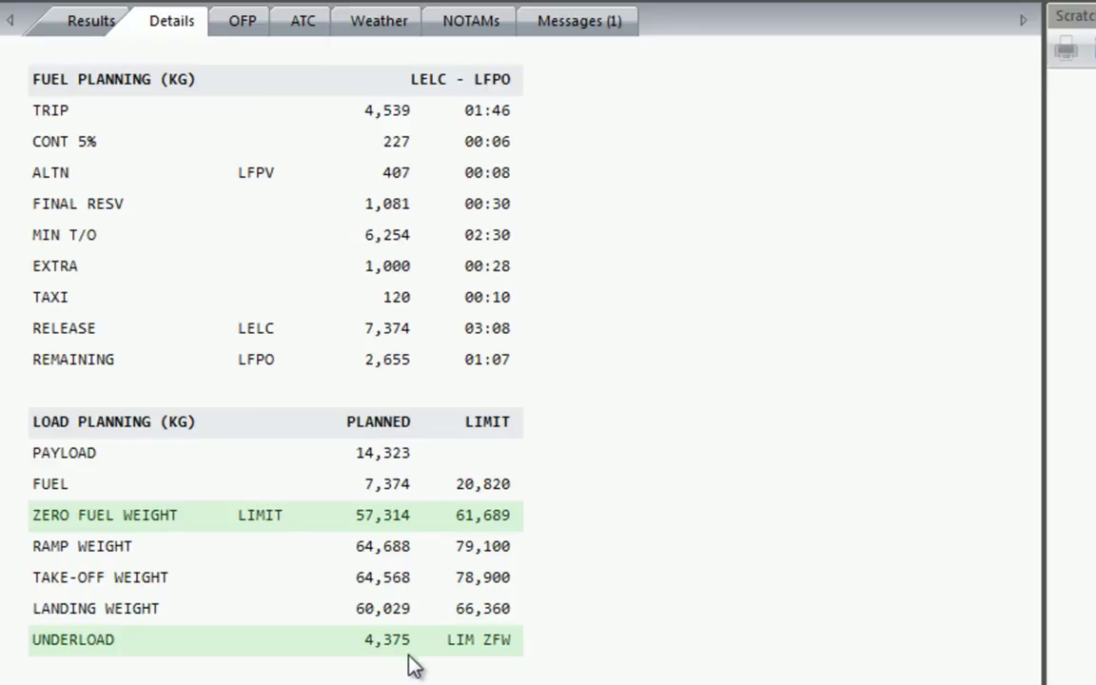
{"action": "left_click", "coordinate": [242, 24]}
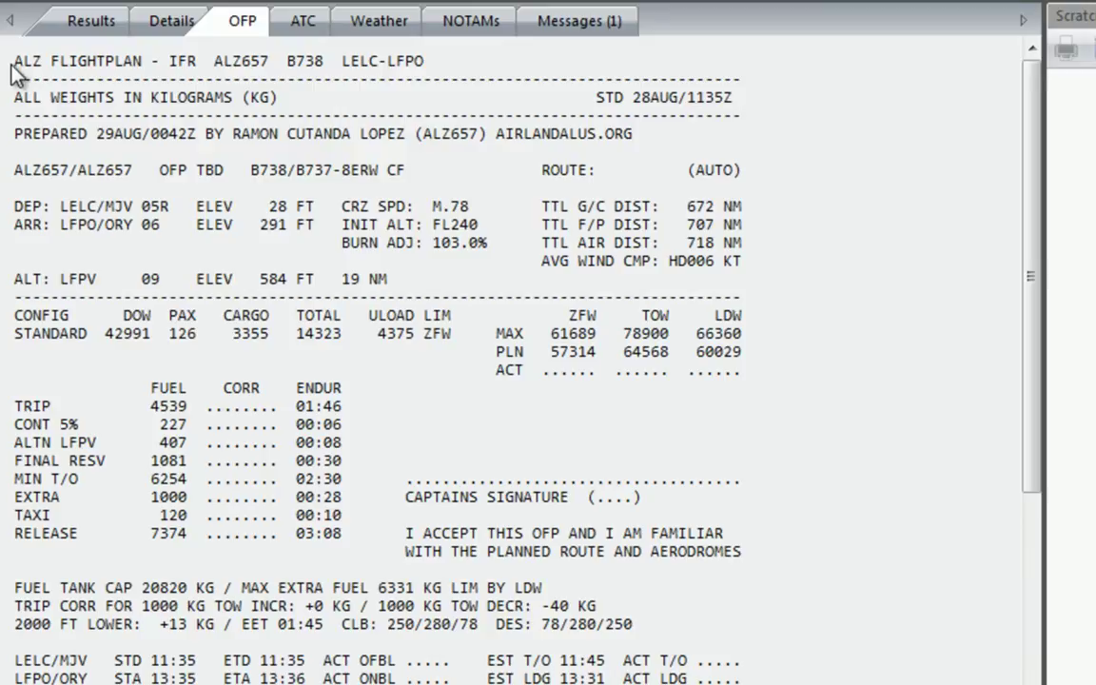
{"action": "left_click_drag", "start_coordinate": [13, 61], "coordinate": [108, 61]}
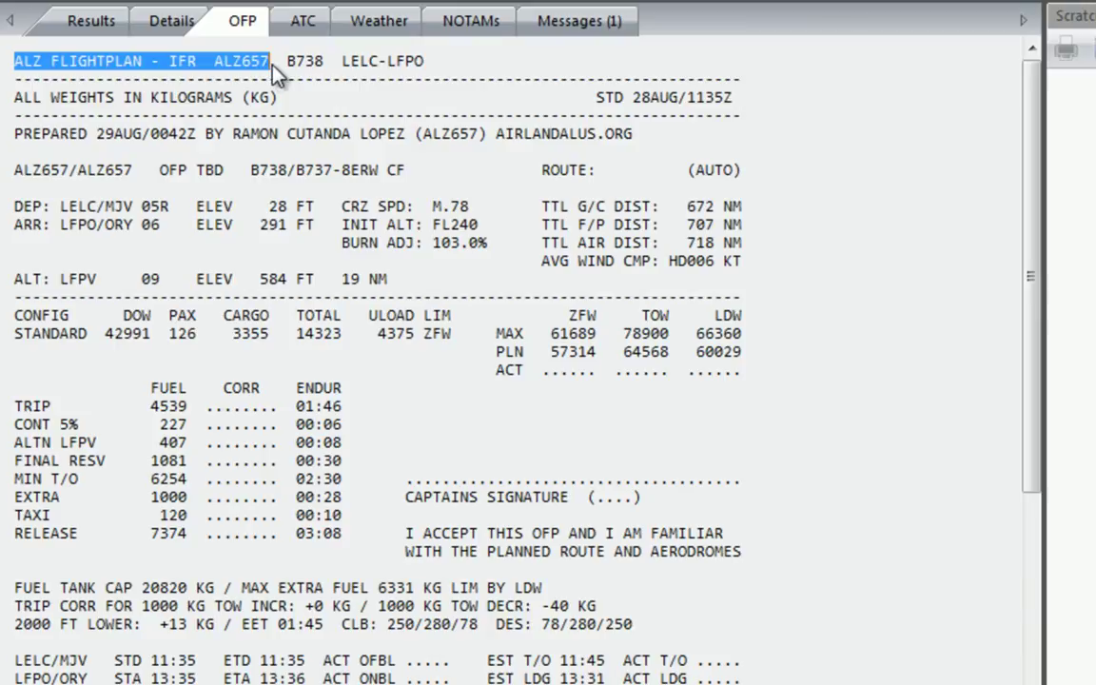
{"action": "left_click_drag", "start_coordinate": [343, 61], "coordinate": [396, 61]}
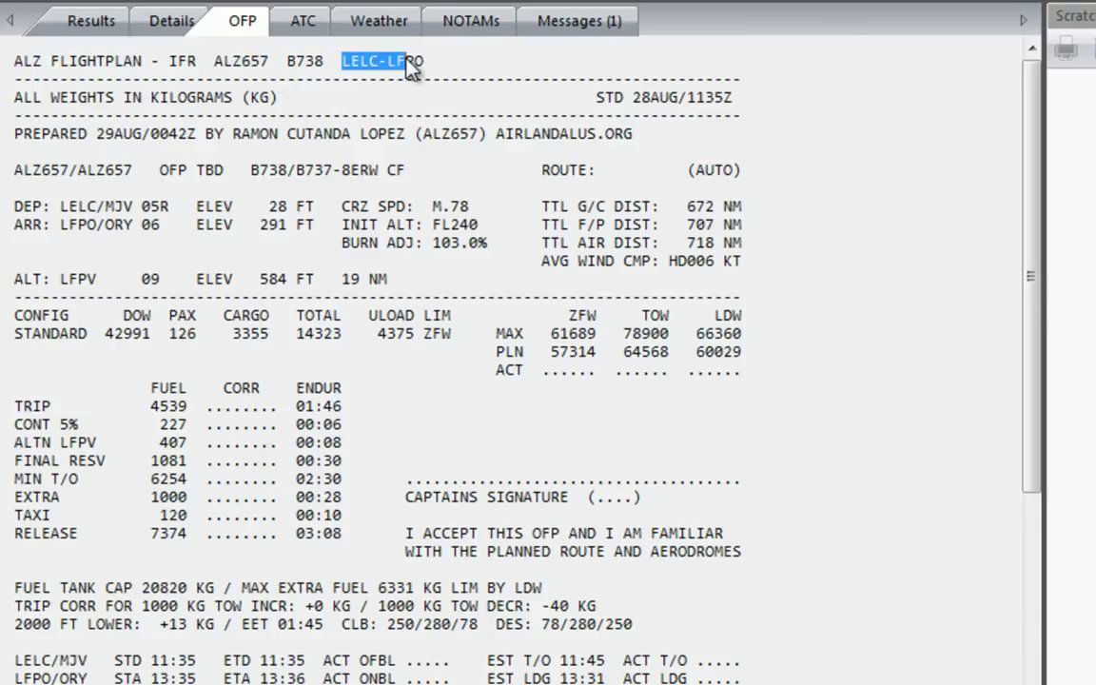
{"action": "left_click", "coordinate": [15, 97]}
{"action": "left_click_drag", "start_coordinate": [15, 101], "coordinate": [282, 103]}
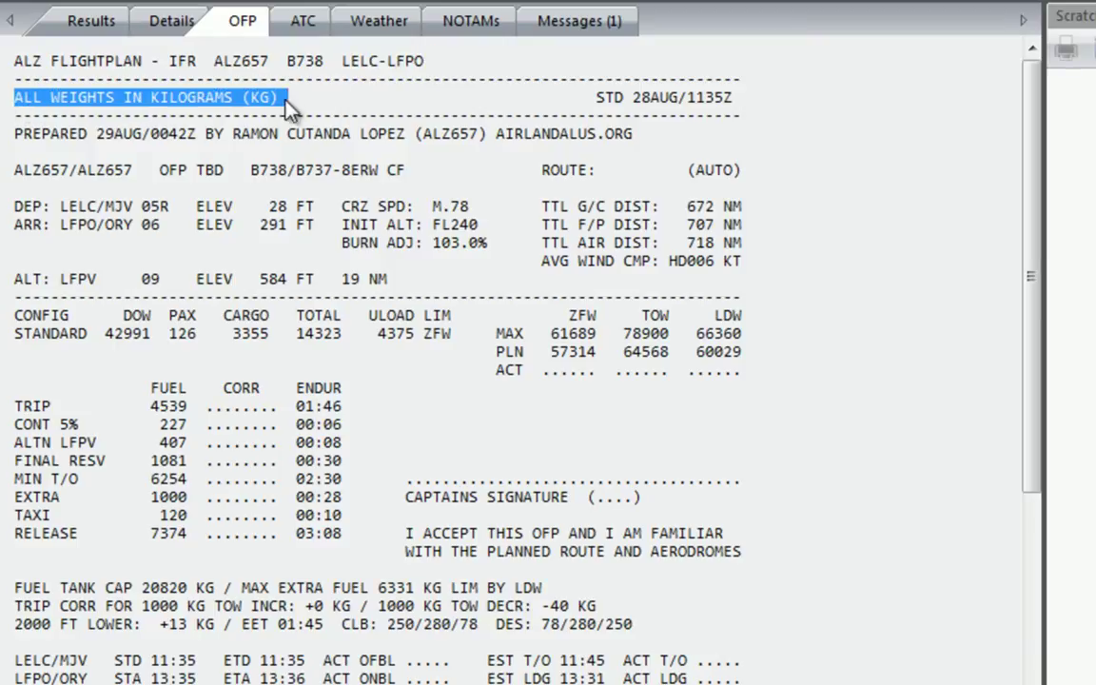
{"action": "left_click_drag", "start_coordinate": [629, 102], "coordinate": [730, 105]}
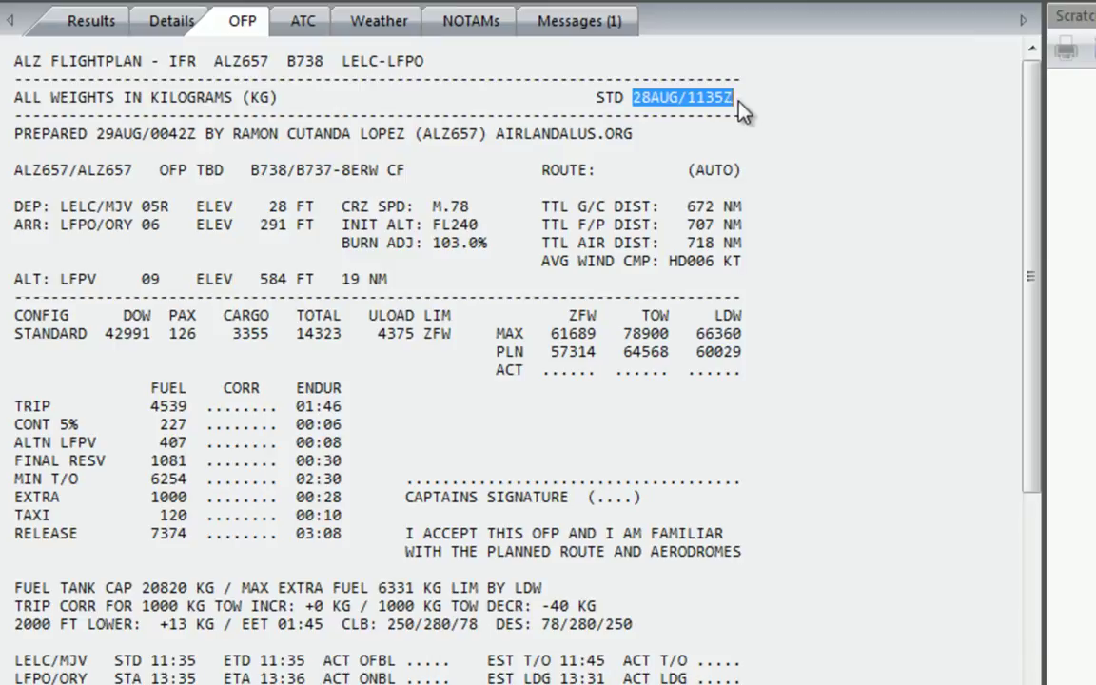
{"action": "left_click_drag", "start_coordinate": [16, 133], "coordinate": [657, 141]}
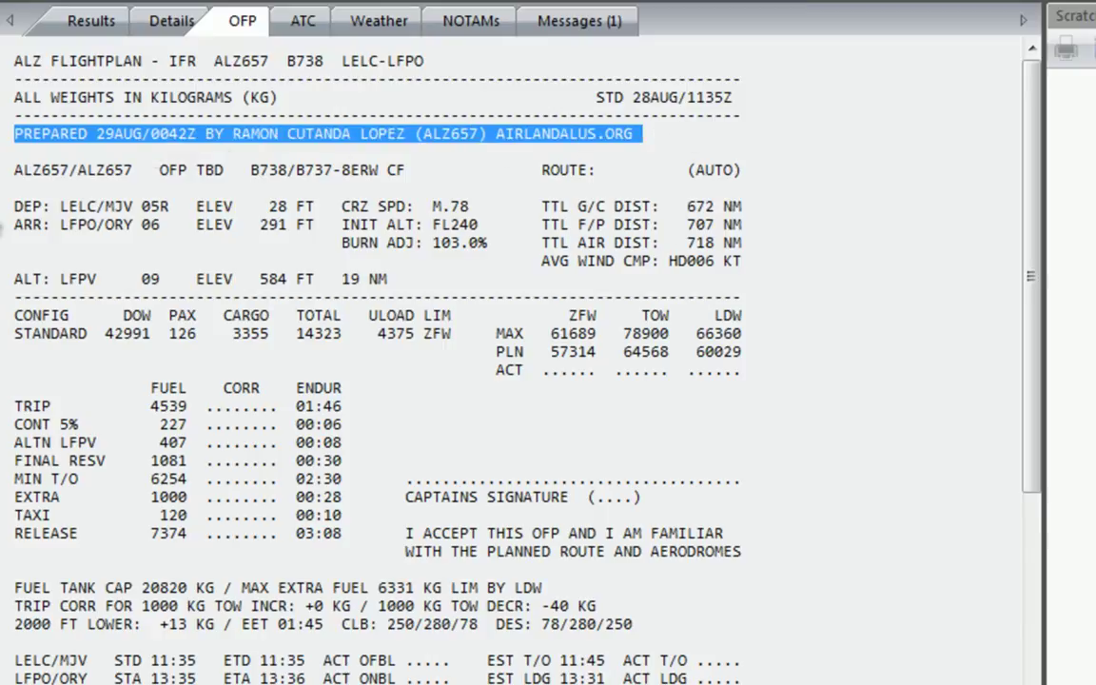
{"action": "left_click_drag", "start_coordinate": [16, 171], "coordinate": [732, 172]}
Examine the departure line and compare the great circle, flight plan and air distances in the operational flight plan.
{"action": "left_click_drag", "start_coordinate": [15, 208], "coordinate": [467, 217]}
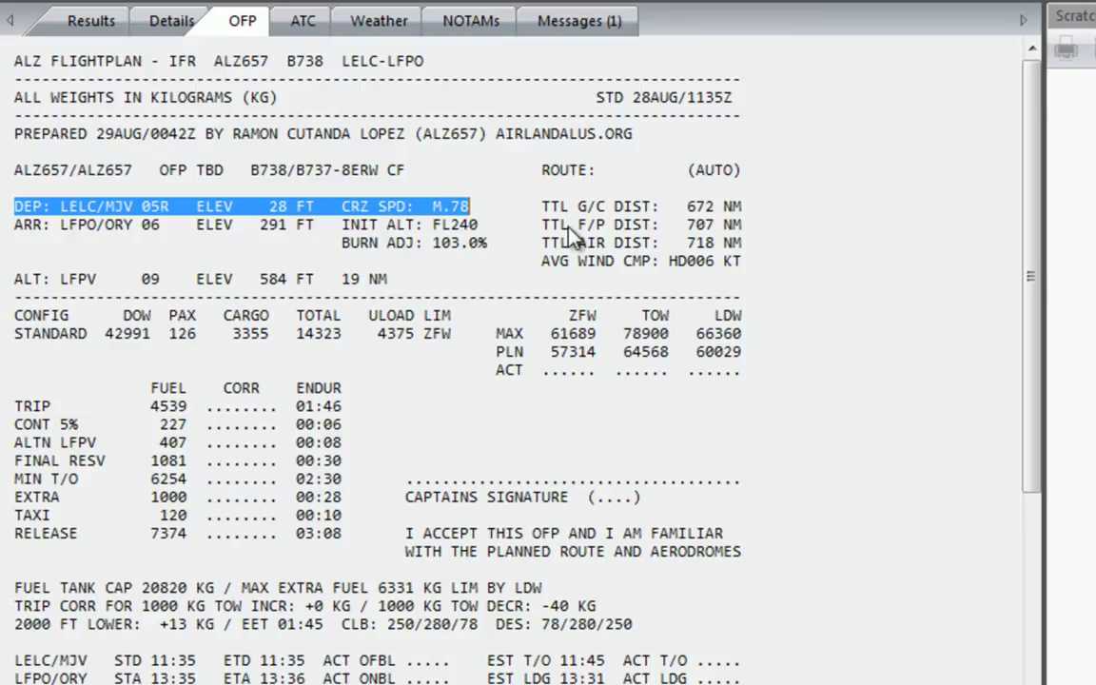
{"action": "left_click_drag", "start_coordinate": [543, 207], "coordinate": [759, 205]}
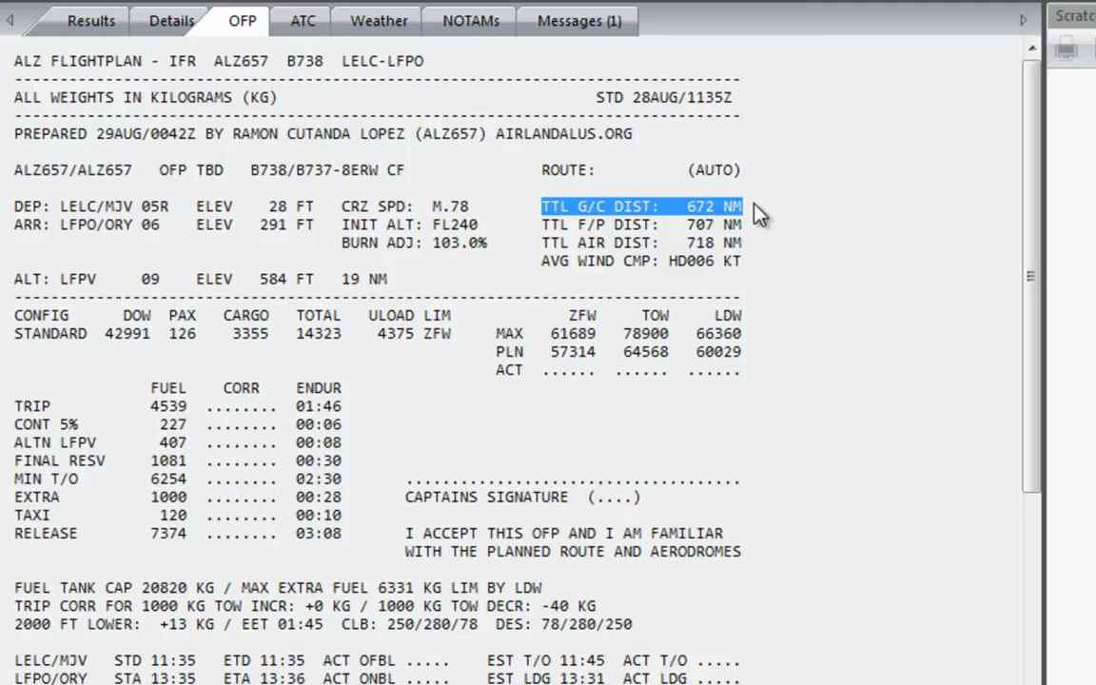
{"action": "left_click", "coordinate": [587, 211]}
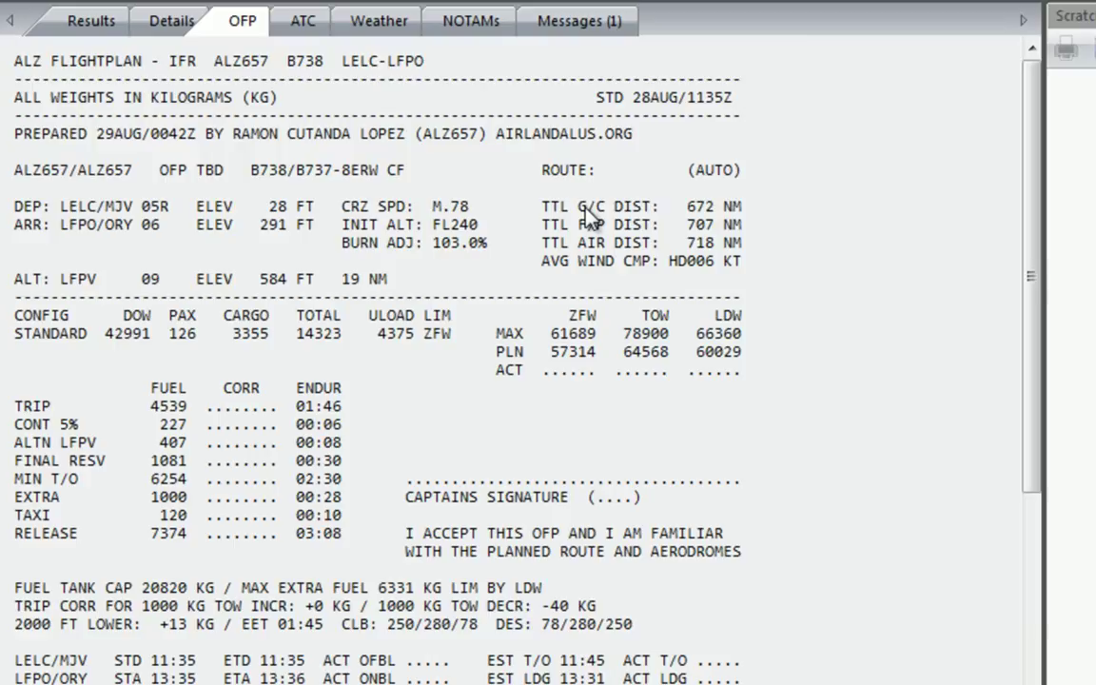
{"action": "left_click_drag", "start_coordinate": [685, 206], "coordinate": [747, 221]}
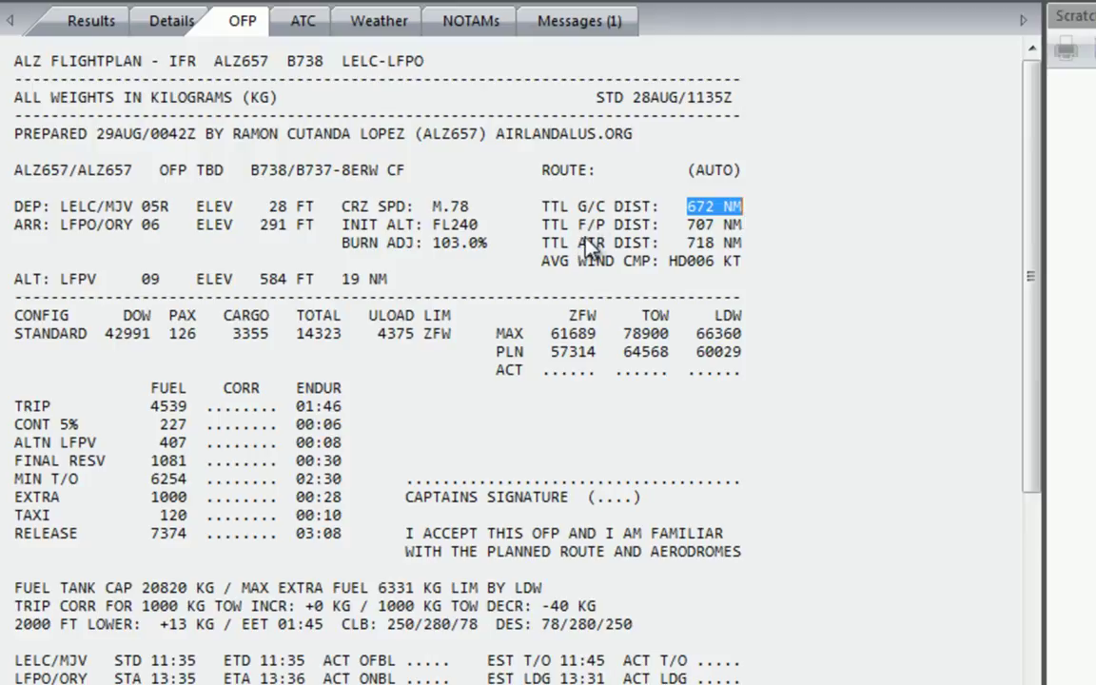
{"action": "left_click_drag", "start_coordinate": [546, 224], "coordinate": [744, 233]}
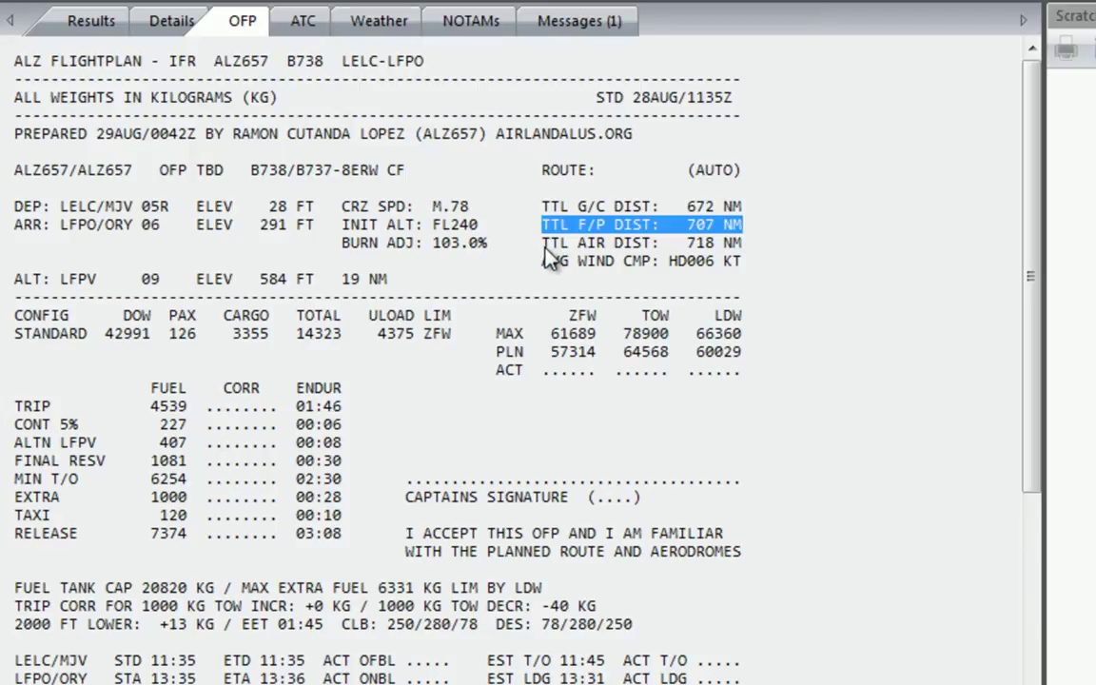
{"action": "left_click_drag", "start_coordinate": [543, 243], "coordinate": [630, 245]}
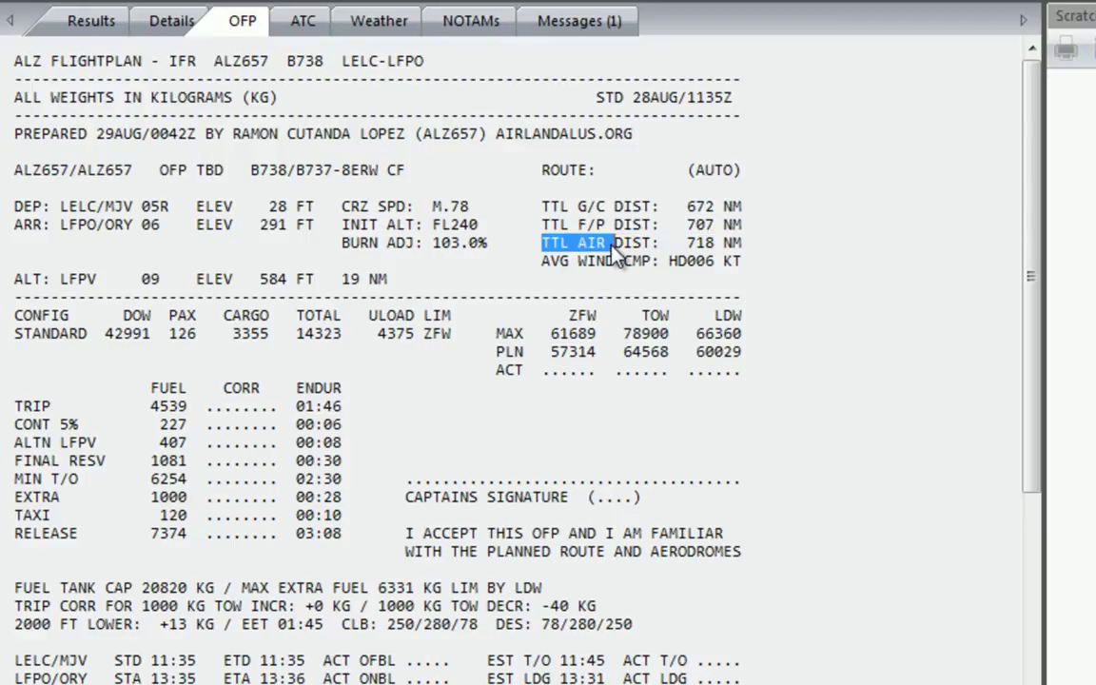
{"action": "left_click_drag", "start_coordinate": [544, 224], "coordinate": [745, 238]}
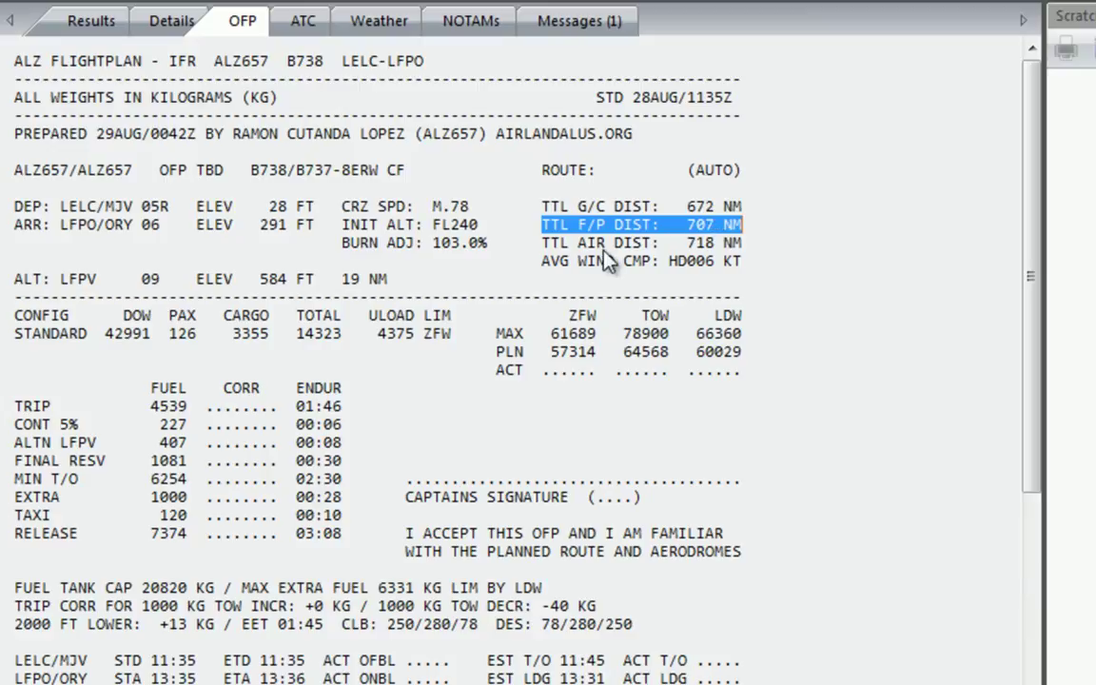
{"action": "left_click_drag", "start_coordinate": [550, 246], "coordinate": [766, 255]}
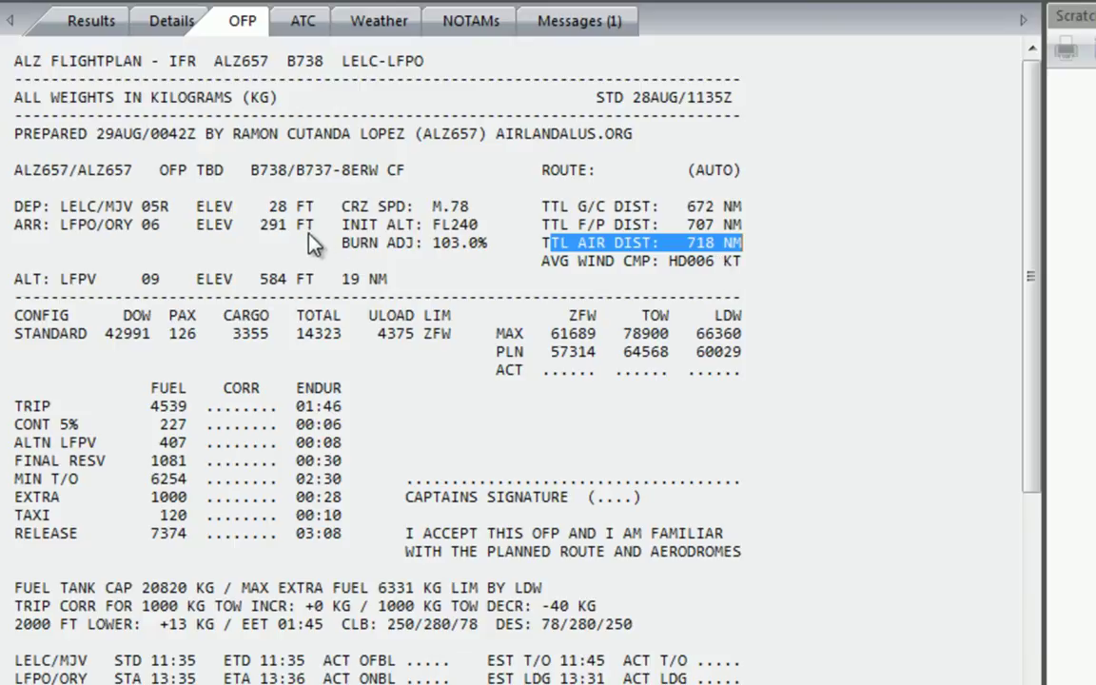
Examine the arrival runway, initial altitude, burn adjustment, average wind component and the alternate's runway, elevation and distance.
{"action": "left_click_drag", "start_coordinate": [15, 225], "coordinate": [169, 230]}
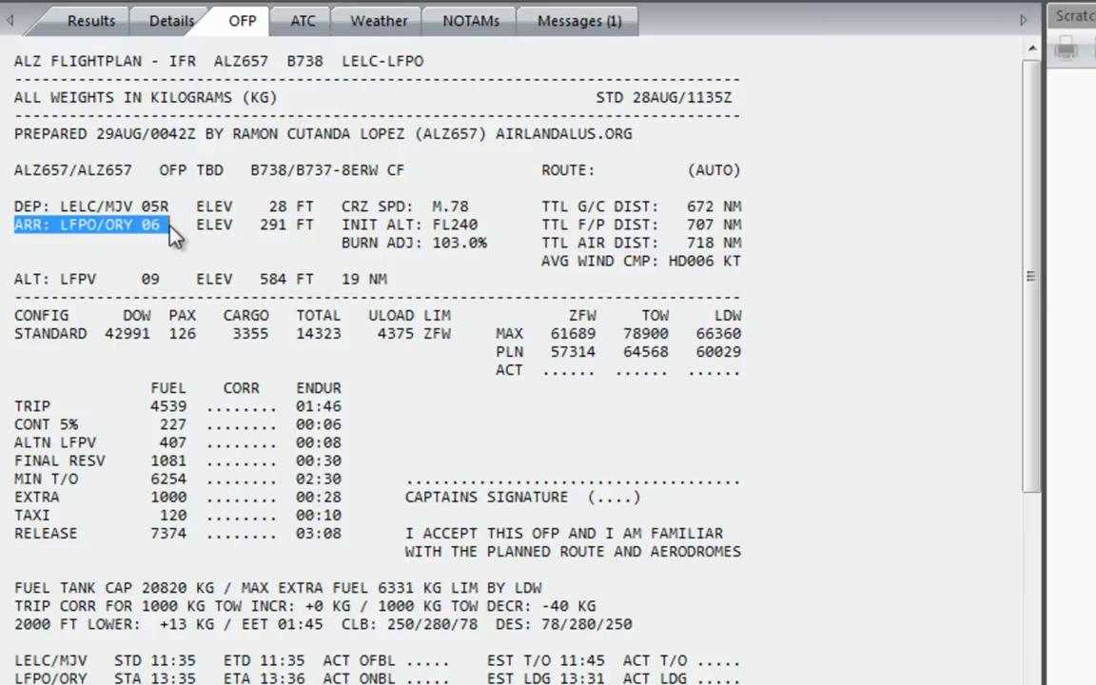
{"action": "left_click_drag", "start_coordinate": [60, 226], "coordinate": [502, 235]}
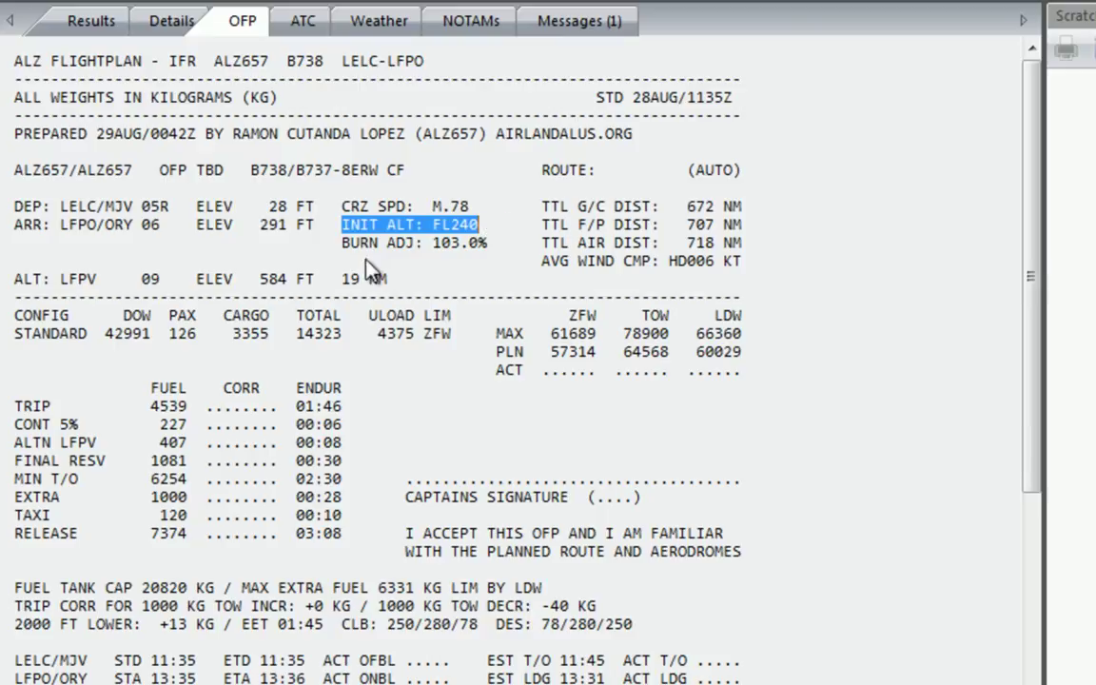
{"action": "mouse_move", "coordinate": [345, 245]}
{"action": "left_mouse_down"}
{"action": "mouse_move", "coordinate": [493, 250]}
{"action": "mouse_move", "coordinate": [348, 233]}
{"action": "mouse_move", "coordinate": [388, 257]}
{"action": "left_mouse_up"}
{"action": "mouse_move", "coordinate": [542, 260]}
{"action": "left_mouse_down"}
{"action": "mouse_move", "coordinate": [645, 269]}
{"action": "mouse_move", "coordinate": [733, 257]}
{"action": "left_mouse_up"}
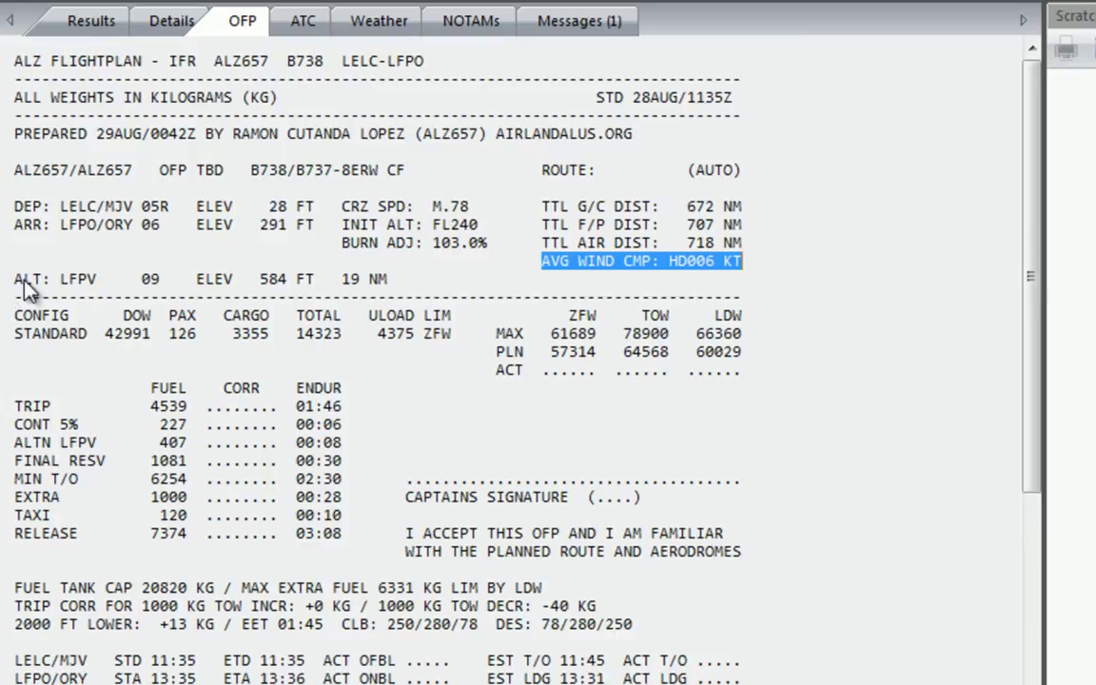
{"action": "left_click_drag", "start_coordinate": [60, 281], "coordinate": [73, 282]}
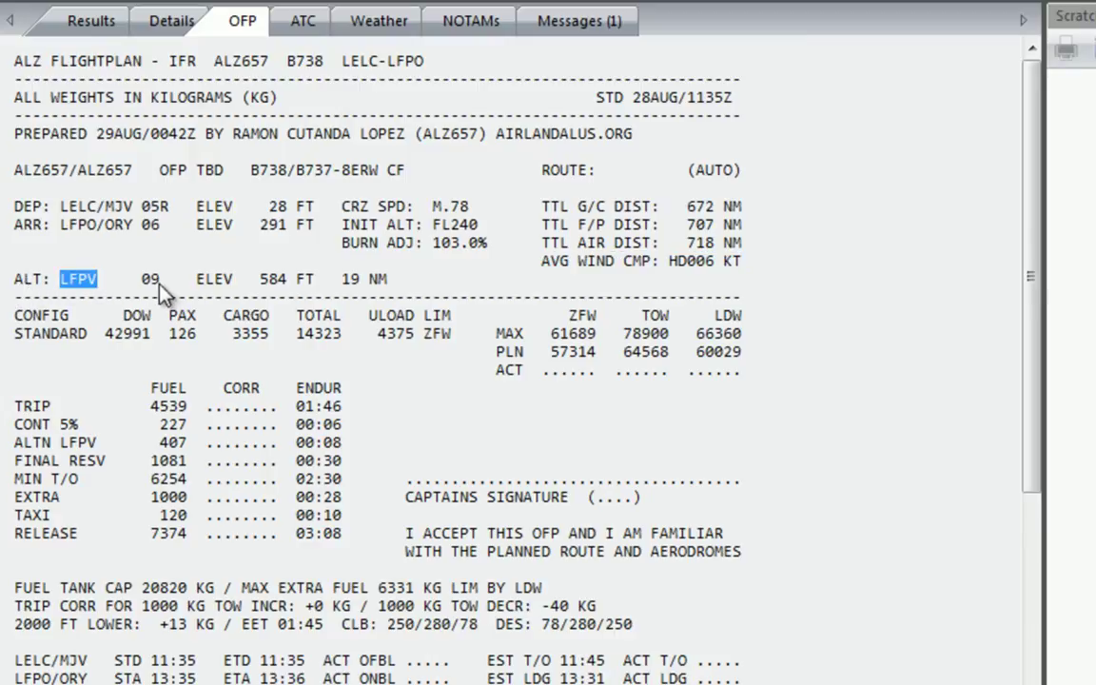
{"action": "left_click_drag", "start_coordinate": [142, 281], "coordinate": [180, 284]}
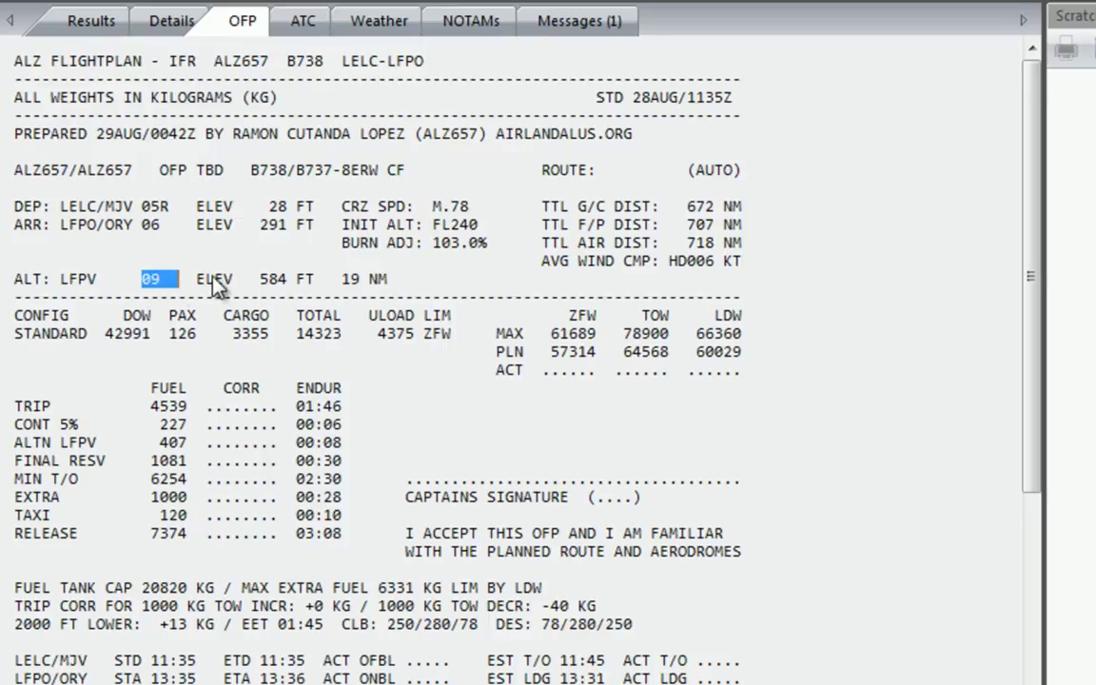
{"action": "left_click_drag", "start_coordinate": [257, 282], "coordinate": [368, 281]}
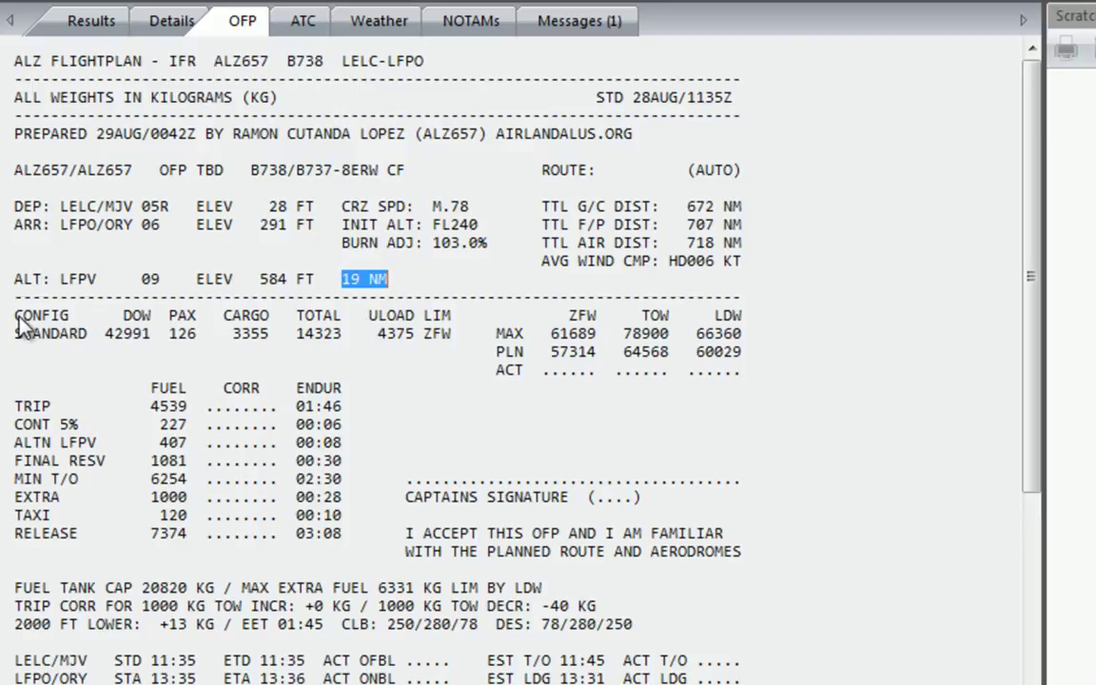
Examine the load figures in the operational flight plan: configuration, dry operating weight, passengers, cargo, total payload and underload.
{"action": "left_click_drag", "start_coordinate": [13, 315], "coordinate": [69, 315]}
{"action": "left_click", "coordinate": [176, 348]}
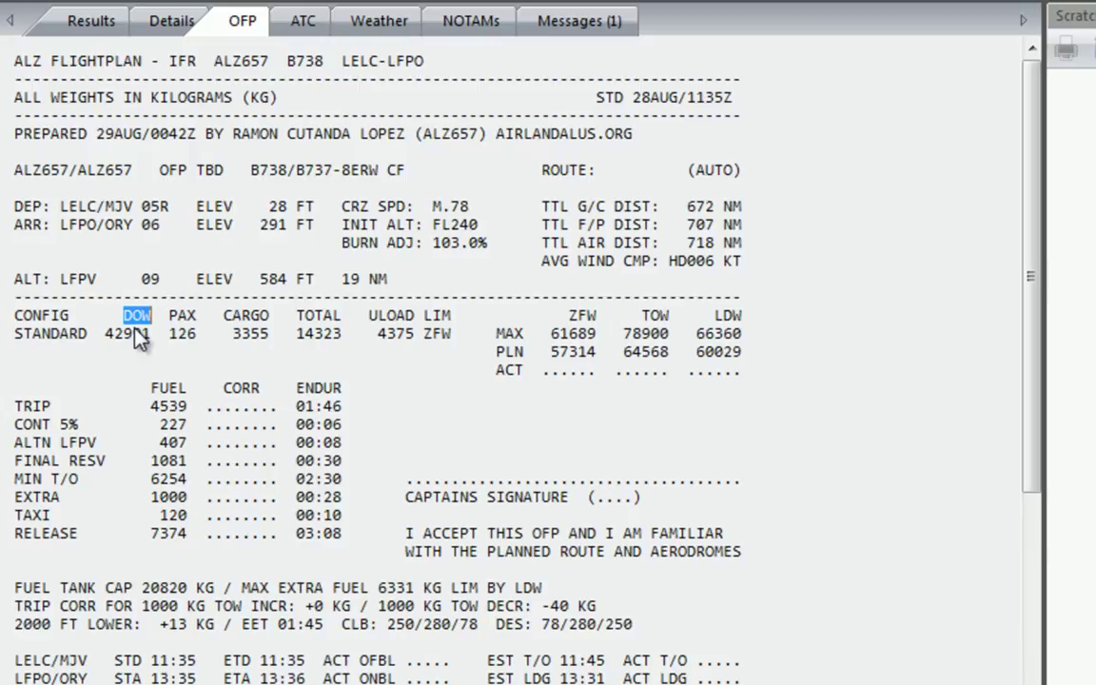
{"action": "left_click", "coordinate": [109, 336]}
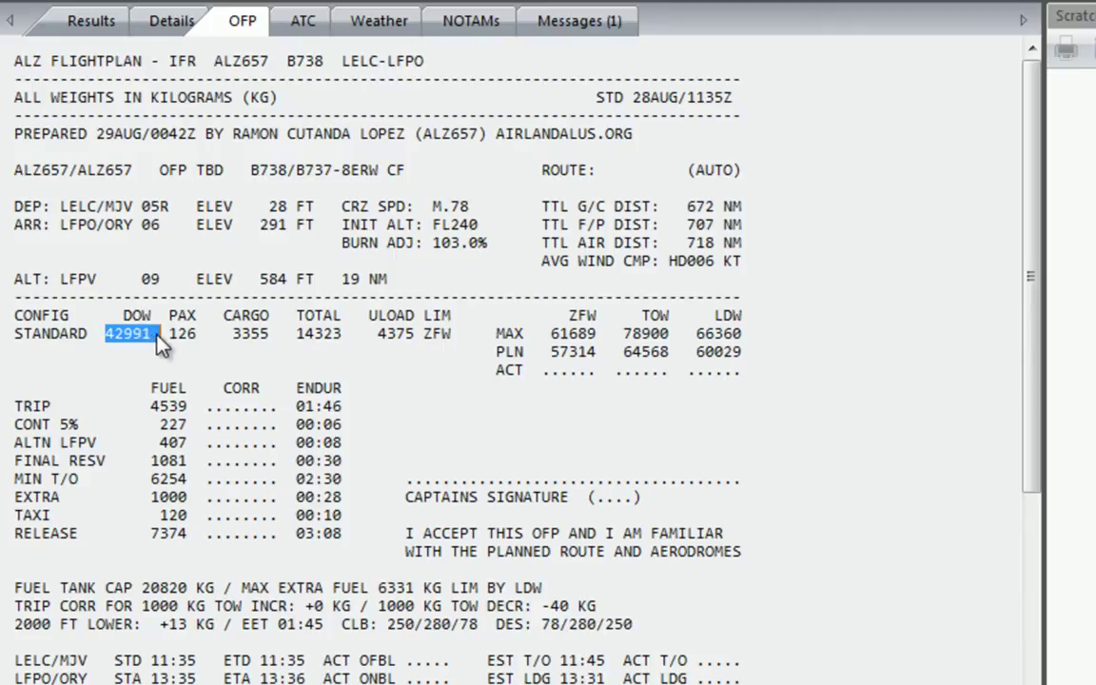
{"action": "left_click_drag", "start_coordinate": [171, 315], "coordinate": [200, 348]}
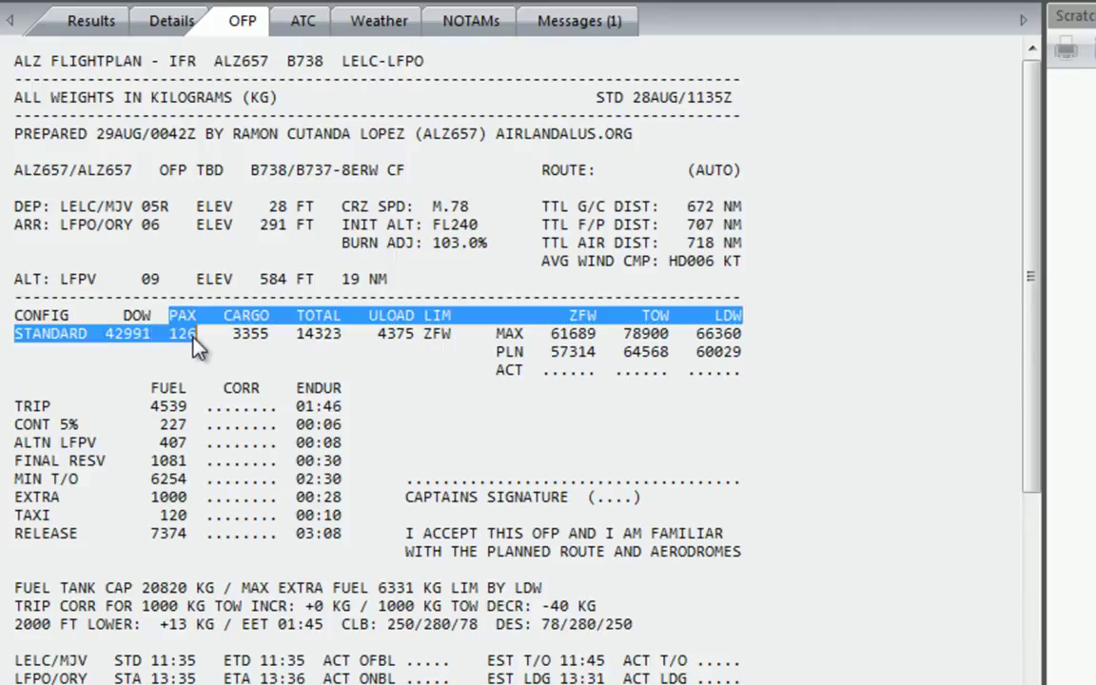
{"action": "left_click", "coordinate": [233, 314]}
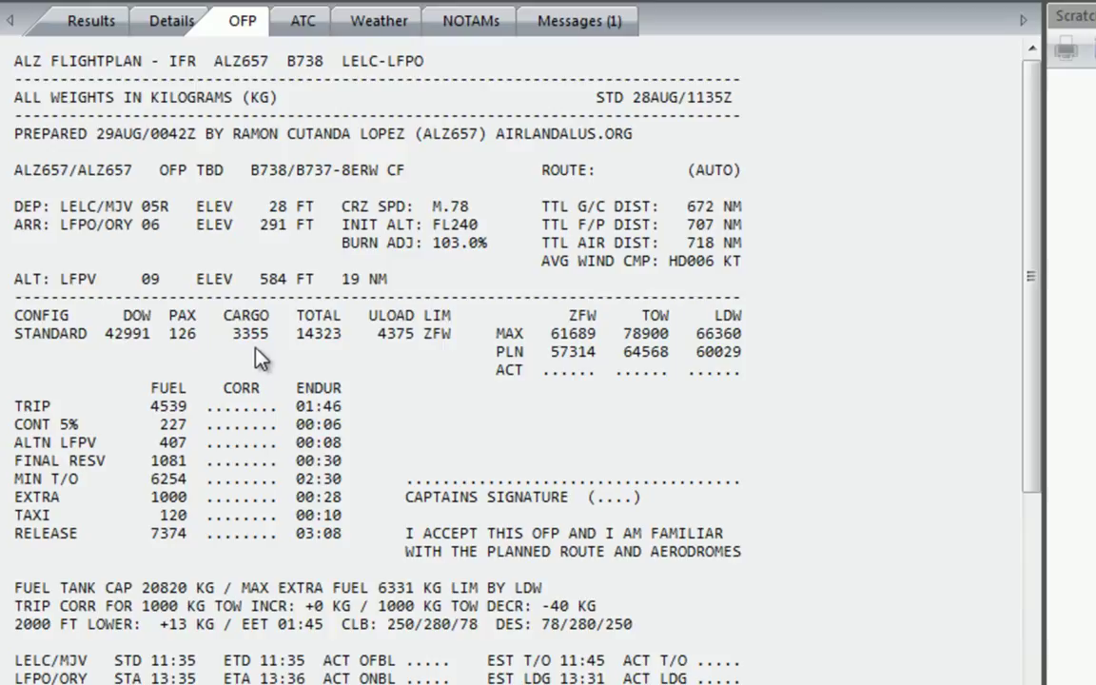
{"action": "left_click", "coordinate": [296, 334]}
{"action": "left_click_drag", "start_coordinate": [296, 334], "coordinate": [345, 333]}
{"action": "triple_click", "coordinate": [323, 349]}
{"action": "left_click", "coordinate": [404, 352]}
Compare the maximum and planned zero fuel, take-off and landing weights, and check the blank line for actual weights.
{"action": "left_click_drag", "start_coordinate": [497, 334], "coordinate": [732, 337]}
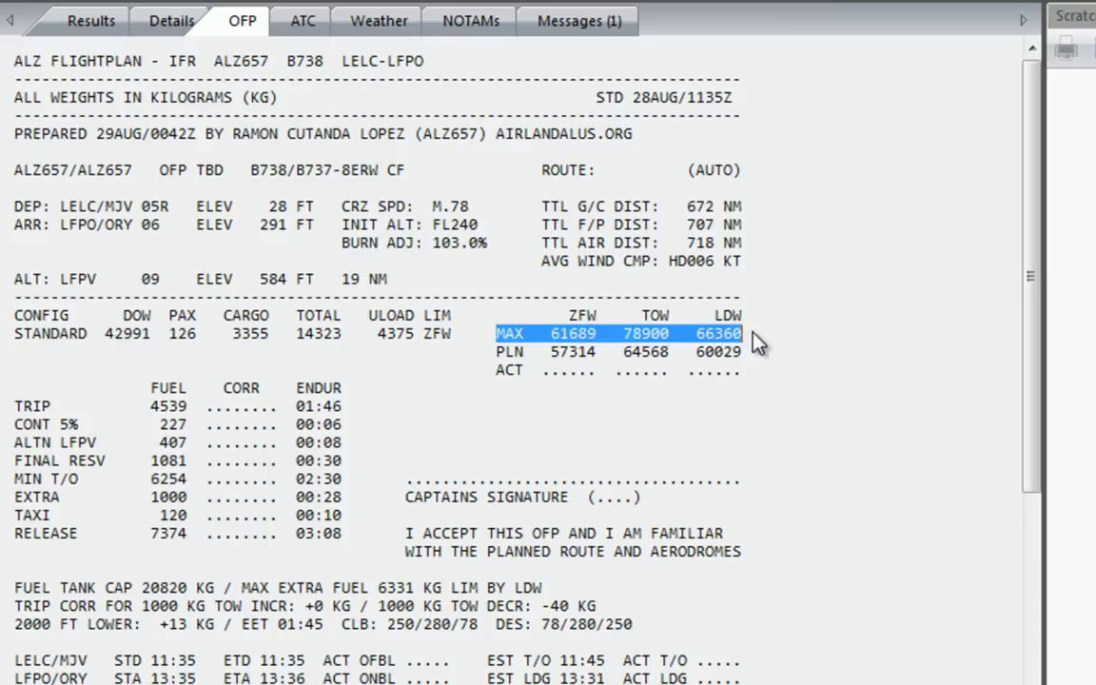
{"action": "left_click_drag", "start_coordinate": [552, 334], "coordinate": [745, 348]}
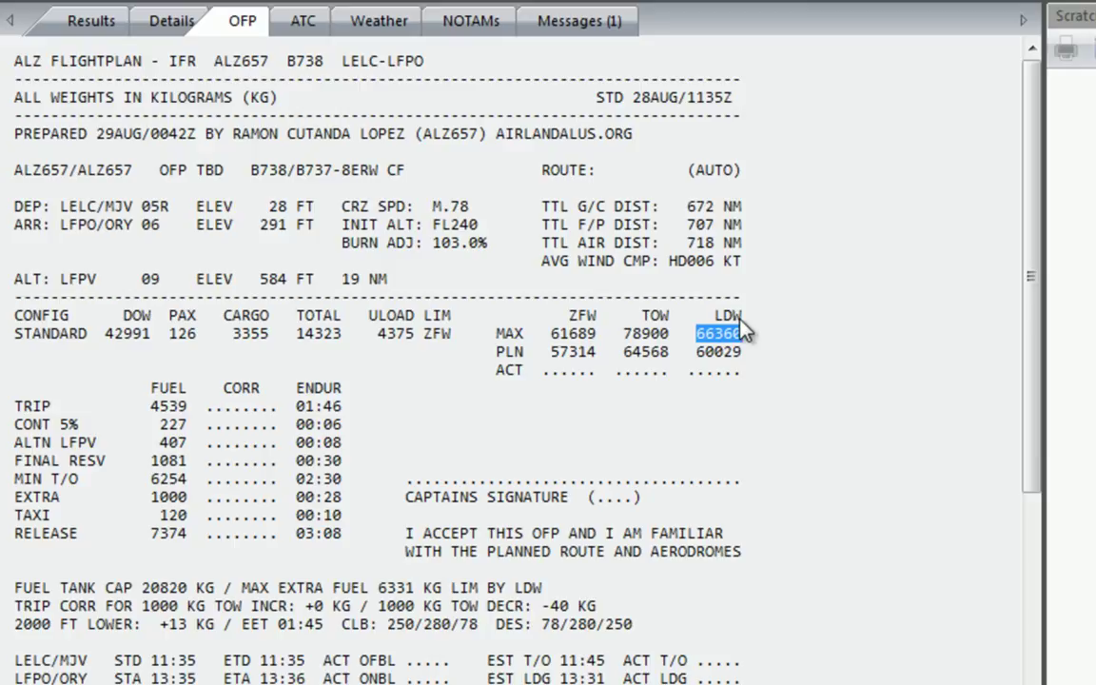
{"action": "left_click_drag", "start_coordinate": [495, 352], "coordinate": [729, 360]}
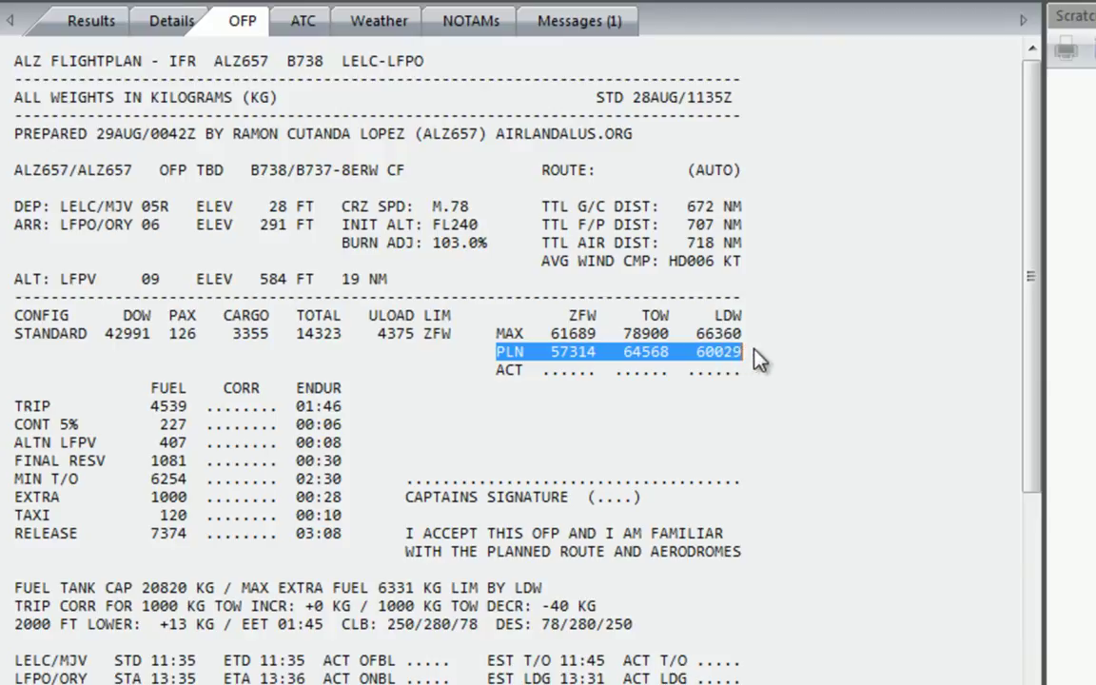
{"action": "left_click_drag", "start_coordinate": [501, 371], "coordinate": [716, 369]}
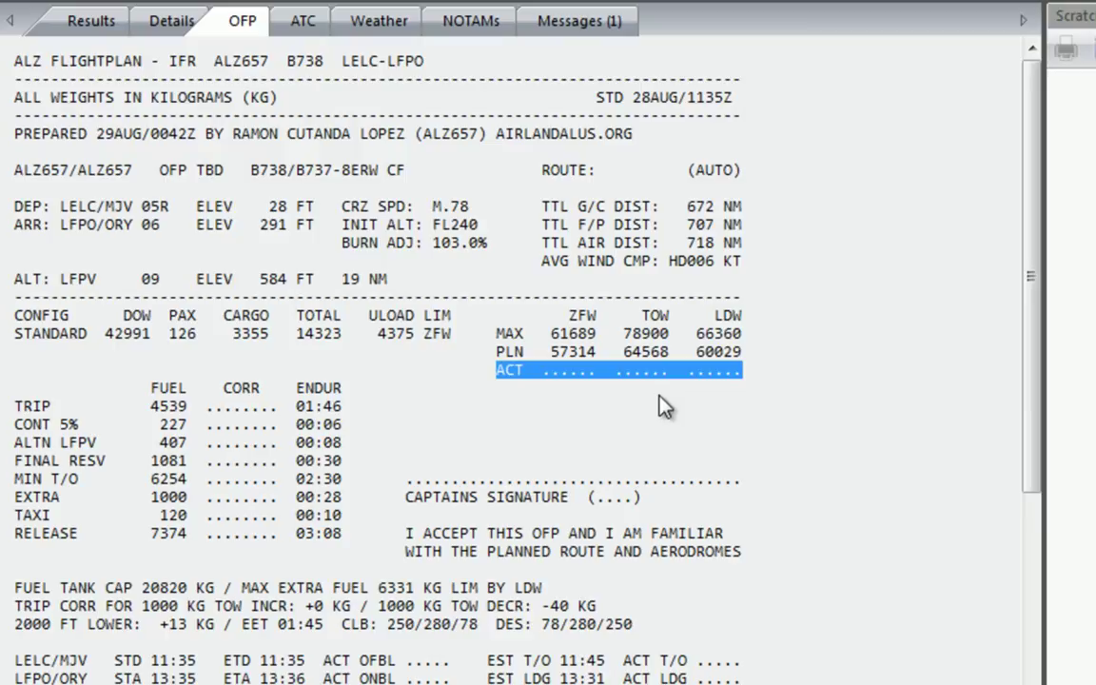
{"action": "left_click_drag", "start_coordinate": [499, 352], "coordinate": [719, 360]}
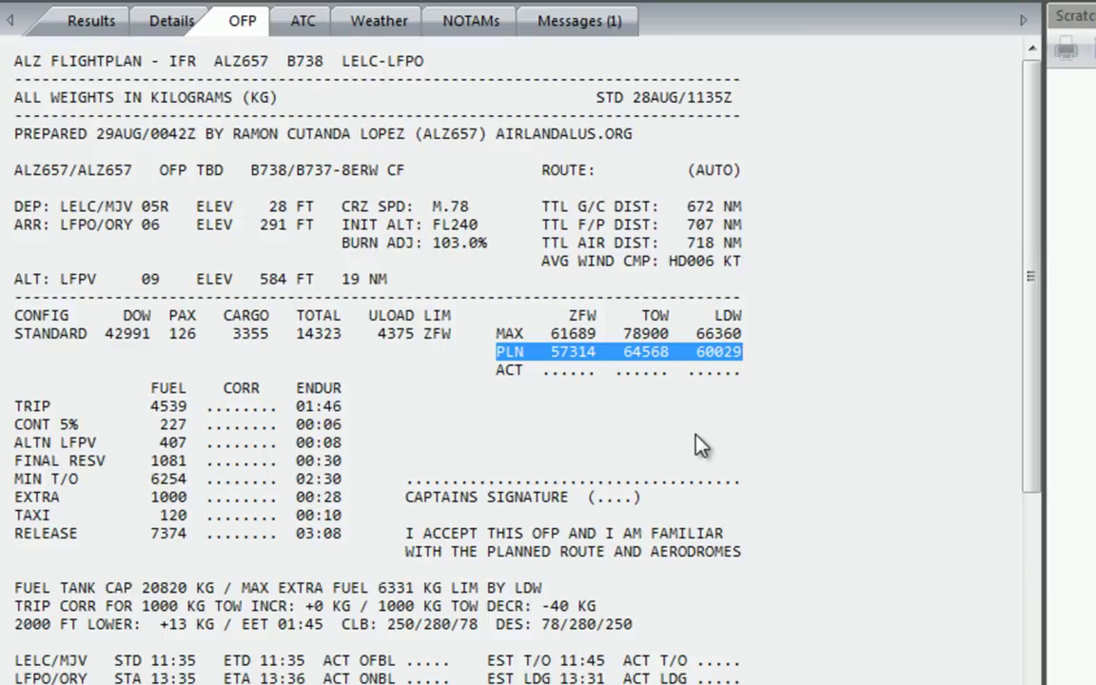
{"action": "left_click_drag", "start_coordinate": [533, 371], "coordinate": [692, 374]}
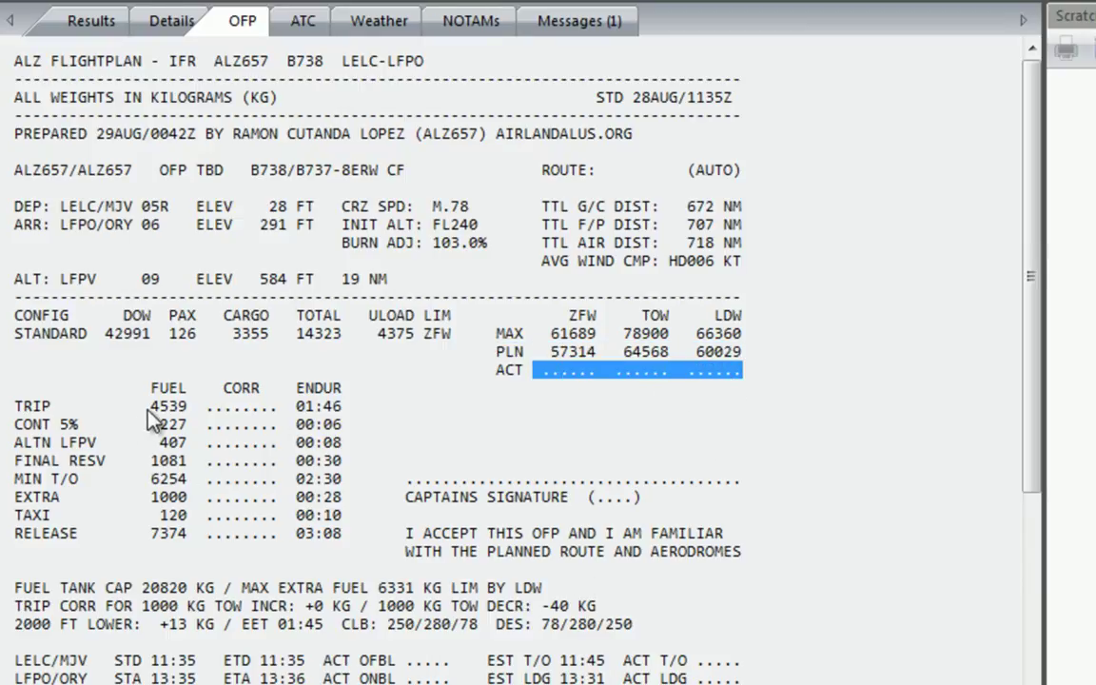
Examine the fuel and endurance table, the captain's signature field and the OFP acceptance statement.
{"action": "left_click_drag", "start_coordinate": [15, 407], "coordinate": [349, 536]}
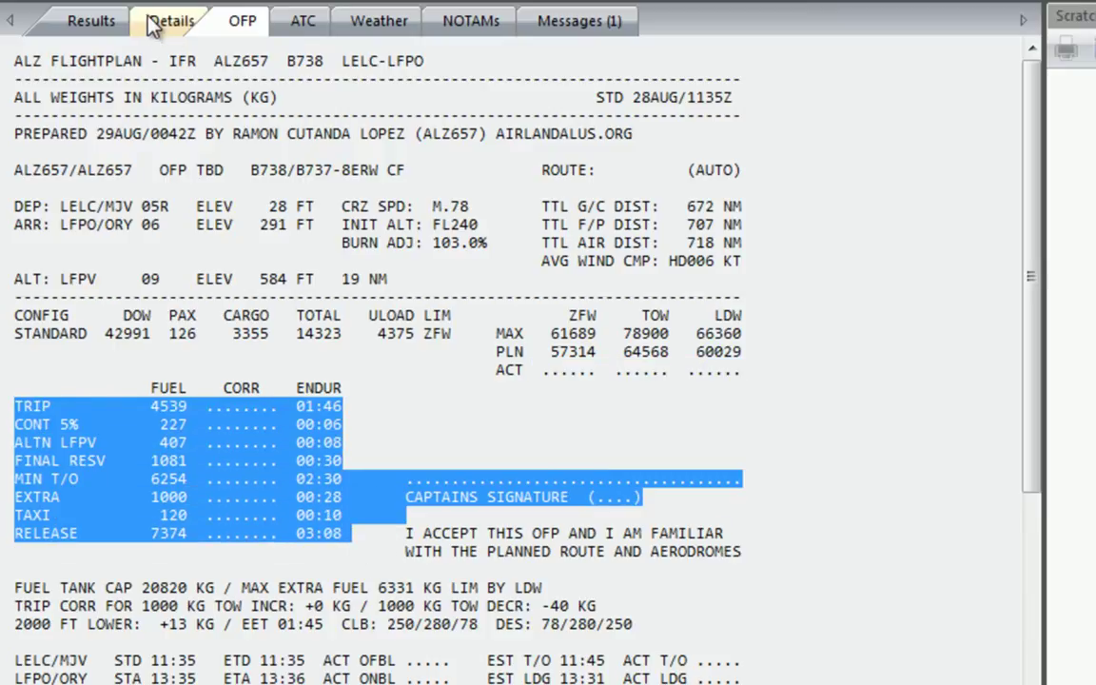
{"action": "left_click", "coordinate": [433, 514]}
{"action": "left_click_drag", "start_coordinate": [450, 505], "coordinate": [642, 497]}
{"action": "triple_click", "coordinate": [521, 442]}
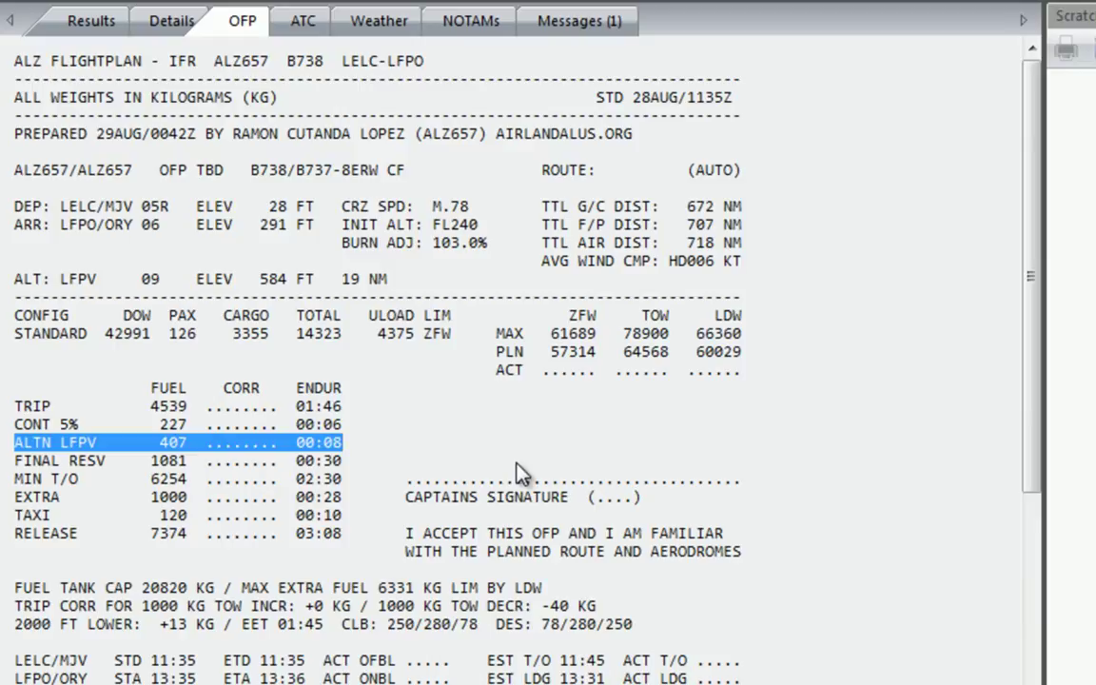
{"action": "left_click", "coordinate": [522, 472]}
{"action": "scroll", "coordinate": [464, 416], "scroll_direction": "down", "scroll_amount": 1}
{"action": "scroll", "coordinate": [428, 371], "scroll_direction": "down", "scroll_amount": 2}
{"action": "left_click_drag", "start_coordinate": [430, 374], "coordinate": [727, 378]}
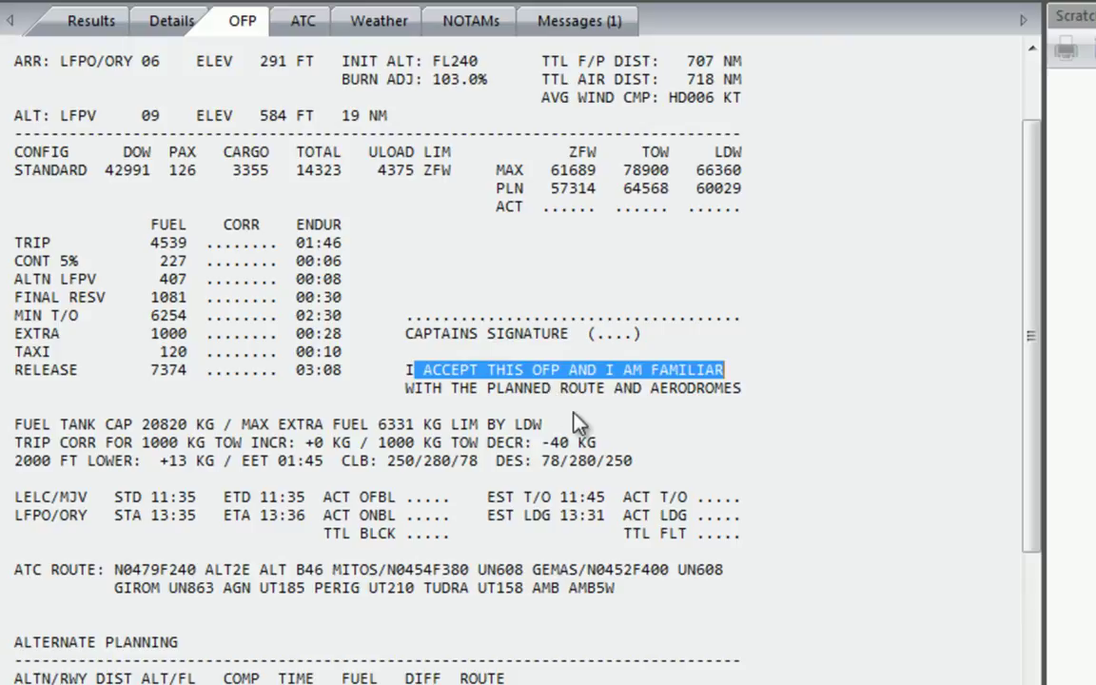
{"action": "left_click", "coordinate": [12, 431]}
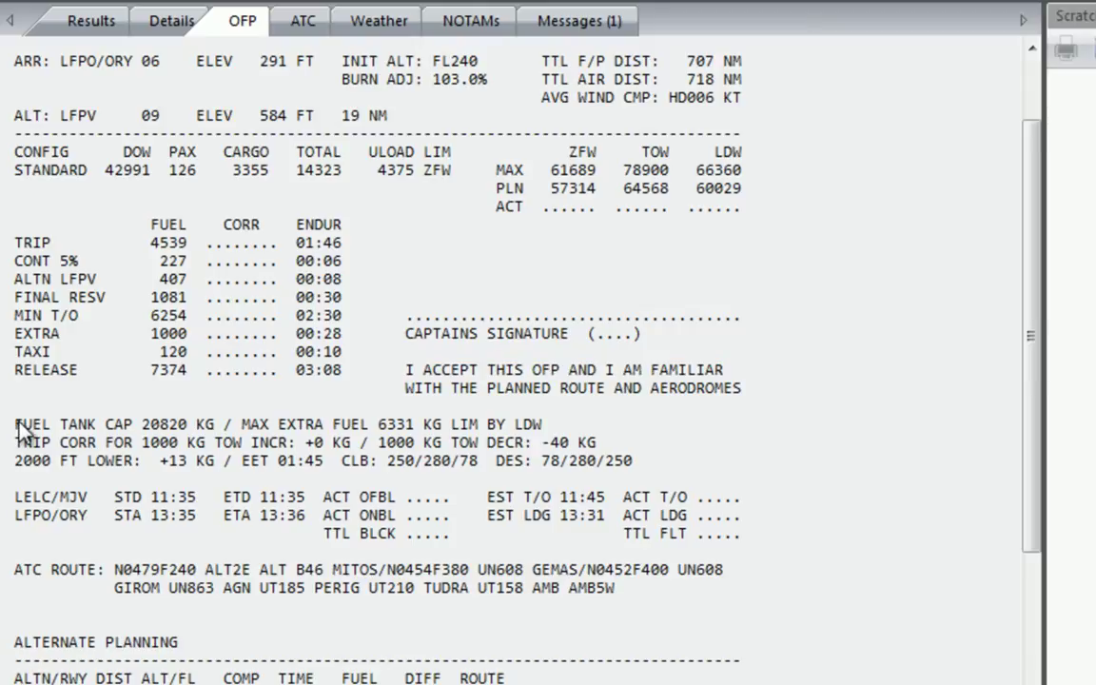
Examine the fuel capacity and correction lines, the scheduled and estimated departure and arrival times, and the blanks for actual block times.
{"action": "left_click_drag", "start_coordinate": [13, 421], "coordinate": [299, 441]}
{"action": "left_click", "coordinate": [196, 426]}
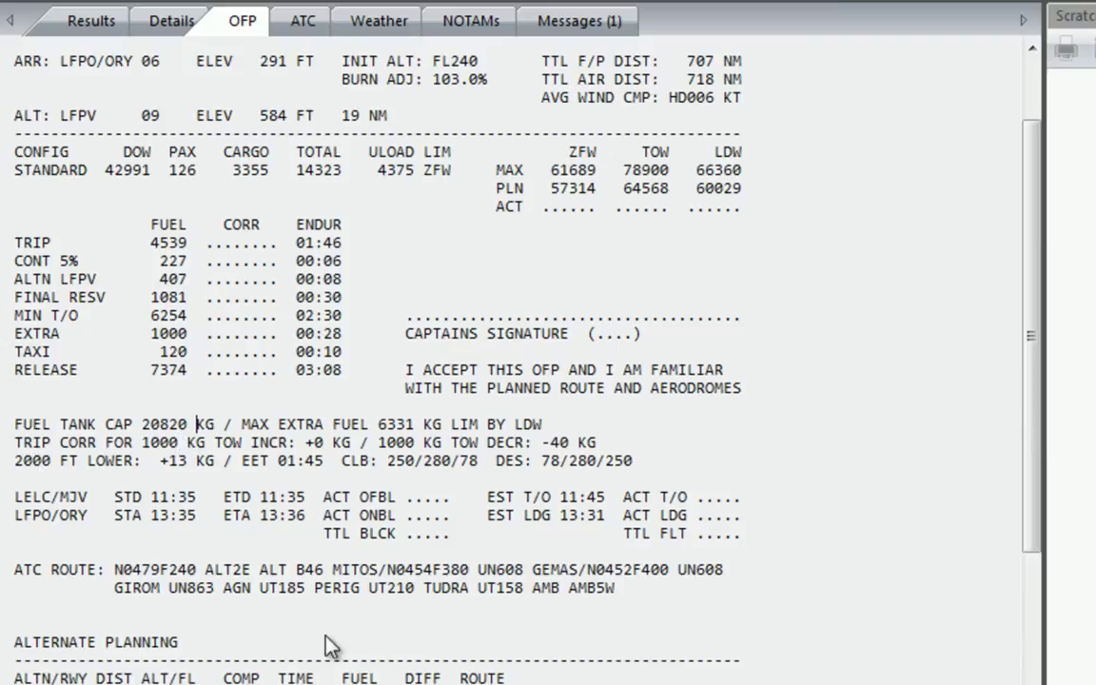
{"action": "left_click_drag", "start_coordinate": [15, 496], "coordinate": [314, 500]}
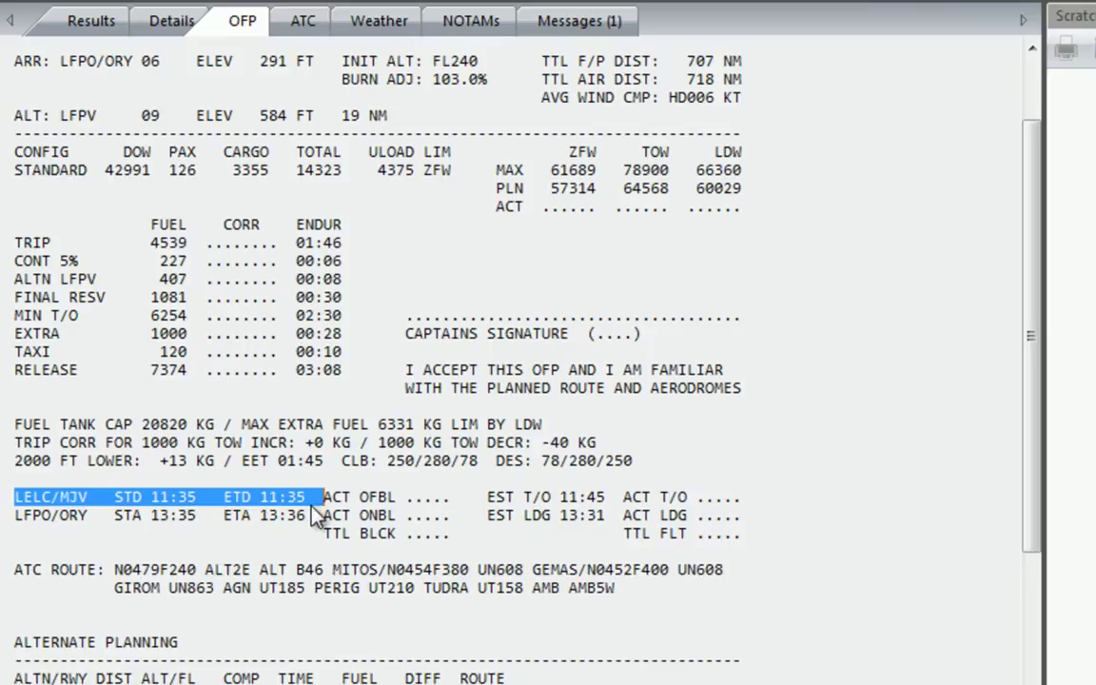
{"action": "left_click", "coordinate": [376, 515]}
{"action": "left_click_drag", "start_coordinate": [324, 497], "coordinate": [416, 499]}
{"action": "left_click_drag", "start_coordinate": [323, 515], "coordinate": [414, 516]}
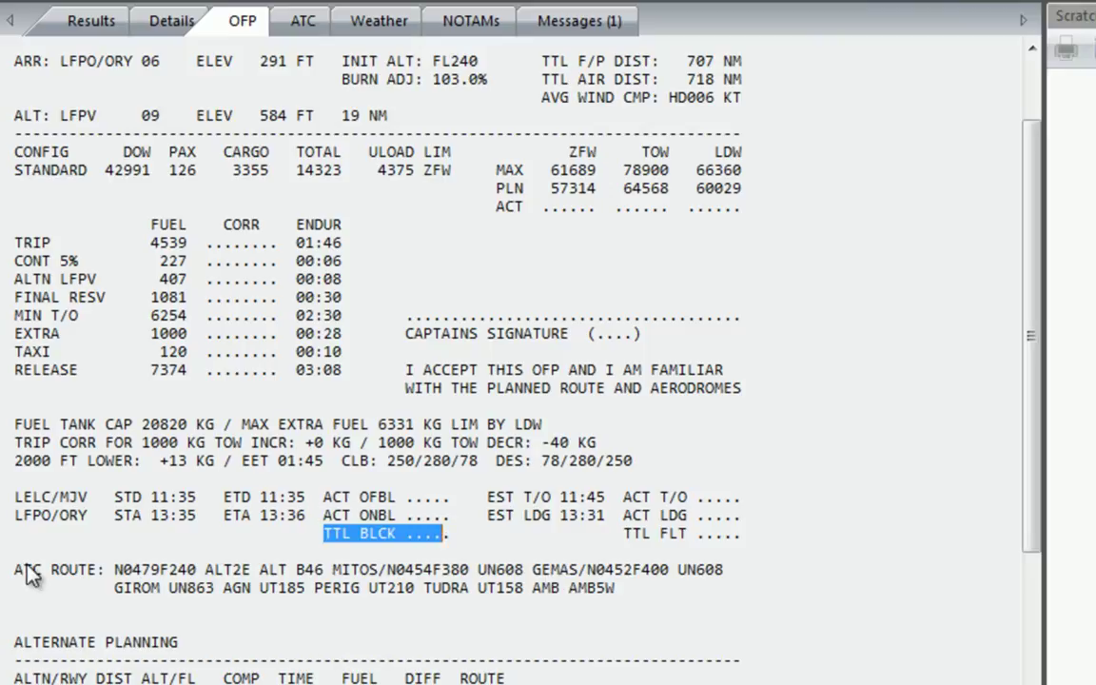
Read the ATC route and the alternate planning table with its distances, levels, times, fuel and routes.
{"action": "left_click_drag", "start_coordinate": [23, 575], "coordinate": [641, 597]}
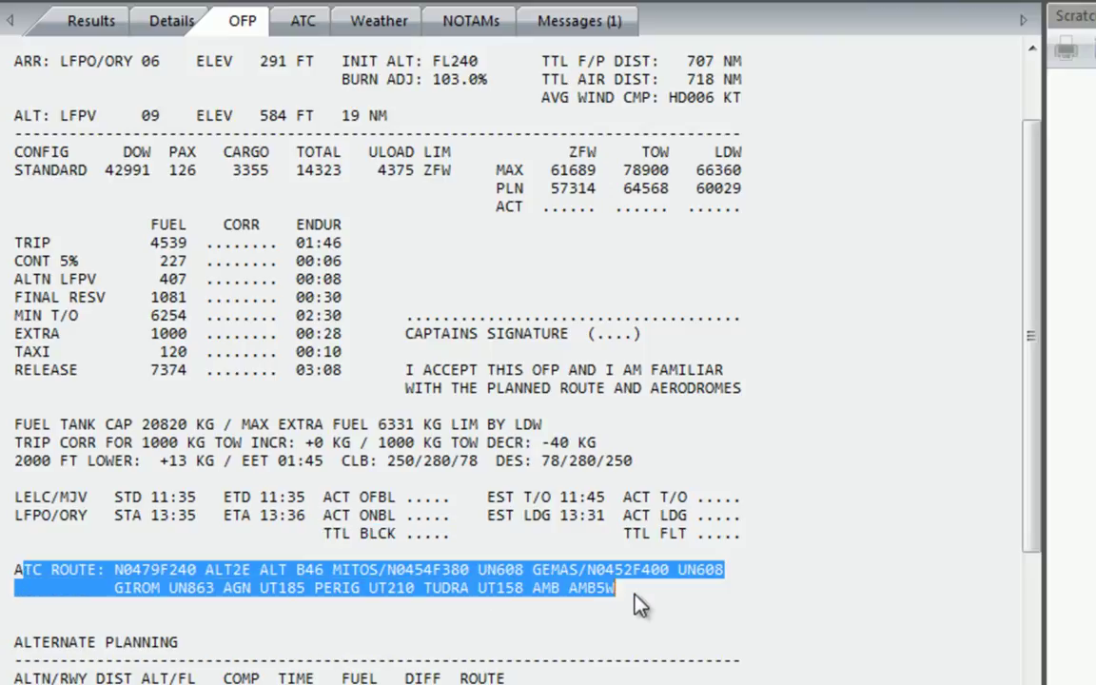
{"action": "scroll", "coordinate": [454, 586], "scroll_direction": "down", "scroll_amount": 4}
{"action": "scroll", "coordinate": [453, 585], "scroll_direction": "down", "scroll_amount": 1}
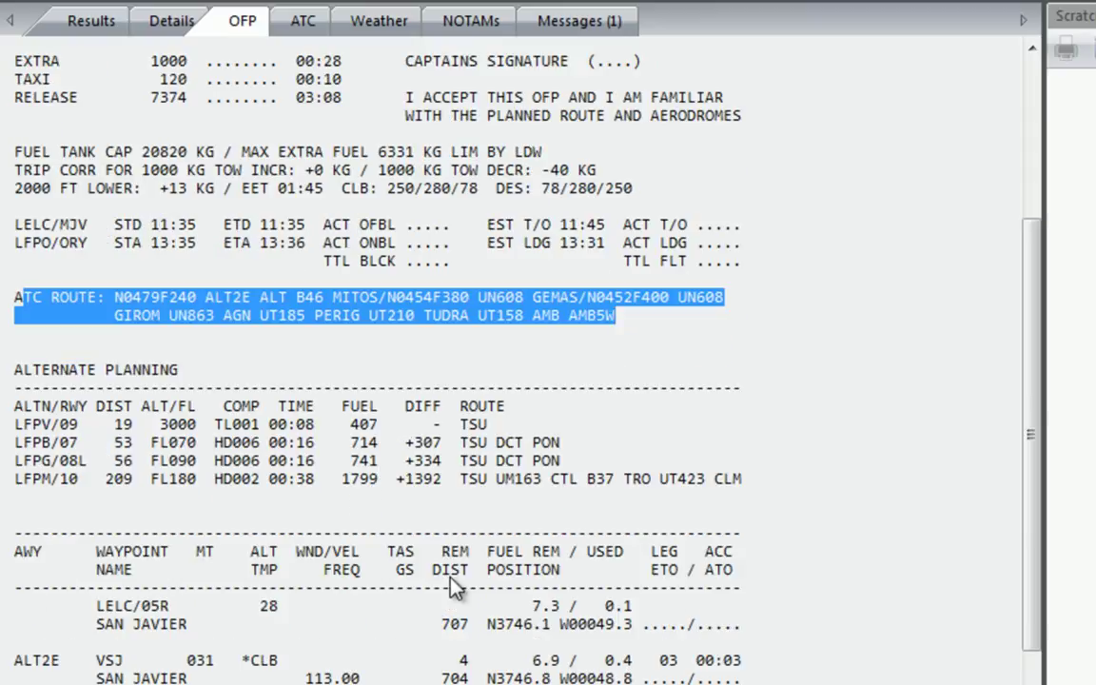
{"action": "scroll", "coordinate": [454, 585], "scroll_direction": "down", "scroll_amount": 2}
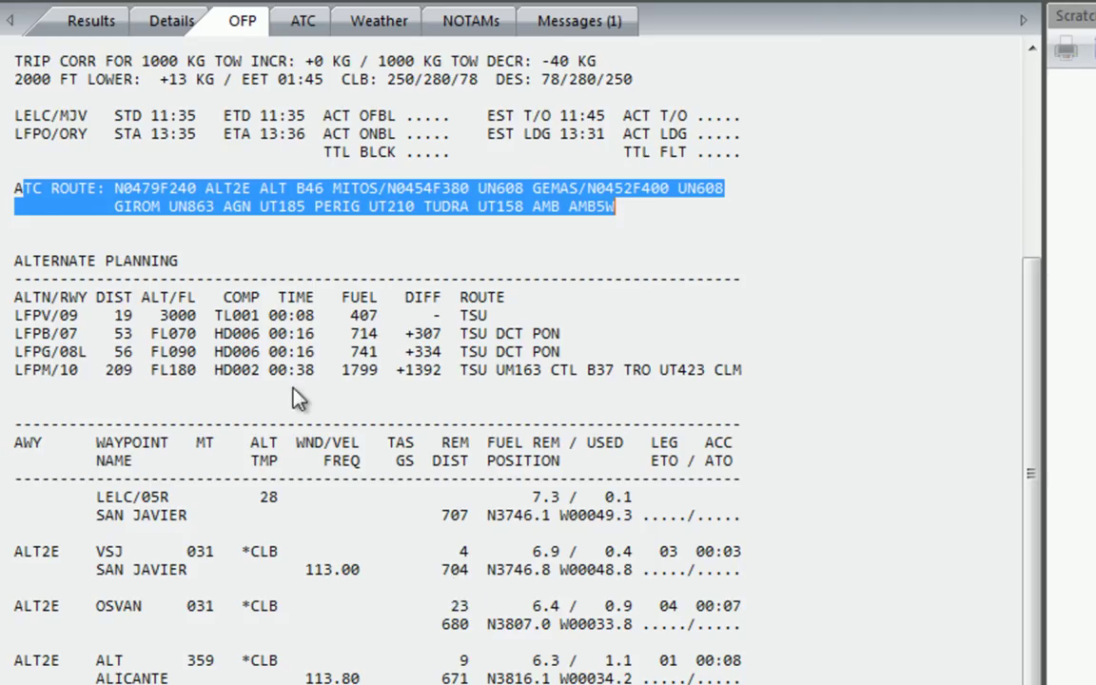
{"action": "left_click_drag", "start_coordinate": [17, 297], "coordinate": [714, 386]}
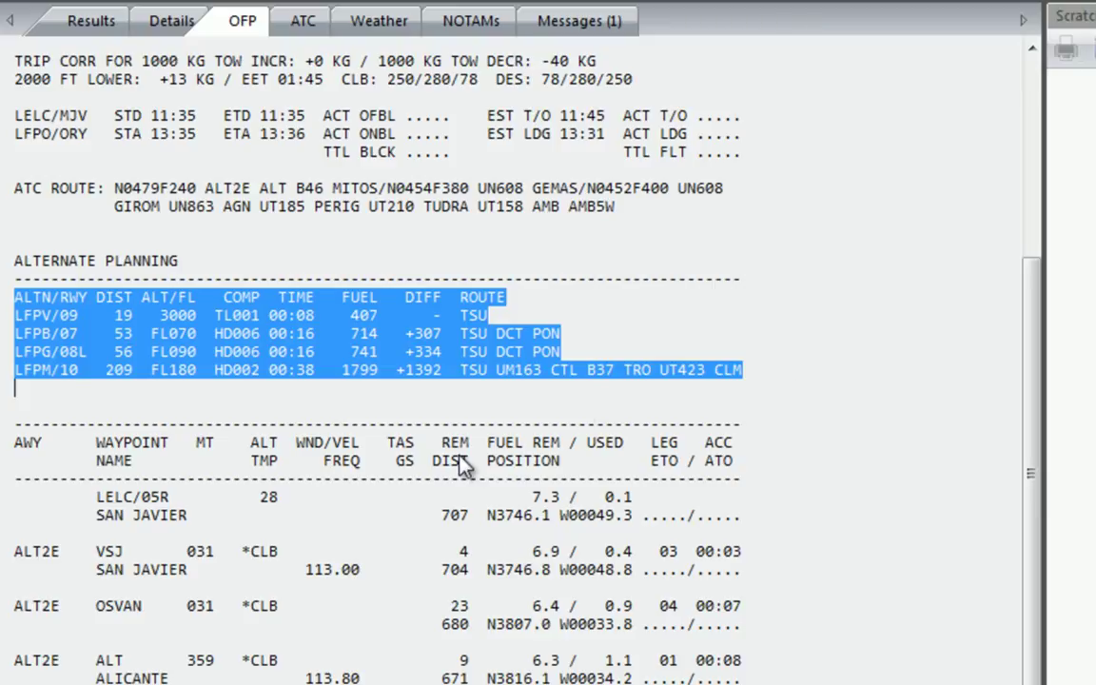
Examine the airway, waypoint name and magnetic track columns of the navigation log.
{"action": "scroll", "coordinate": [454, 461], "scroll_direction": "down", "scroll_amount": 3}
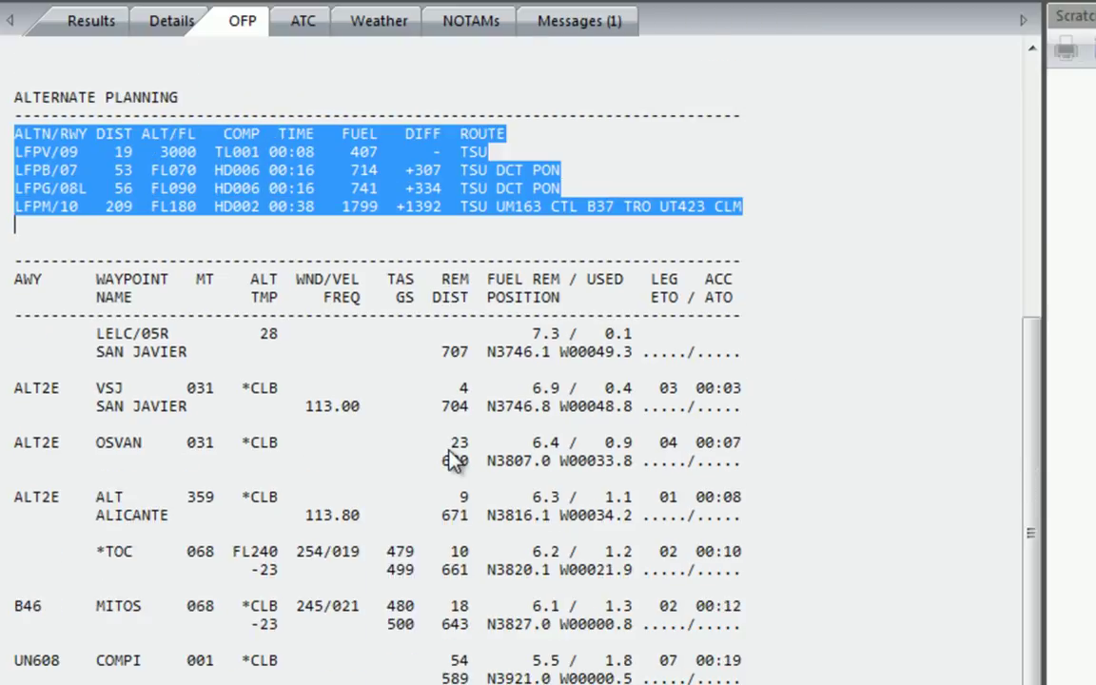
{"action": "left_click_drag", "start_coordinate": [13, 279], "coordinate": [27, 282]}
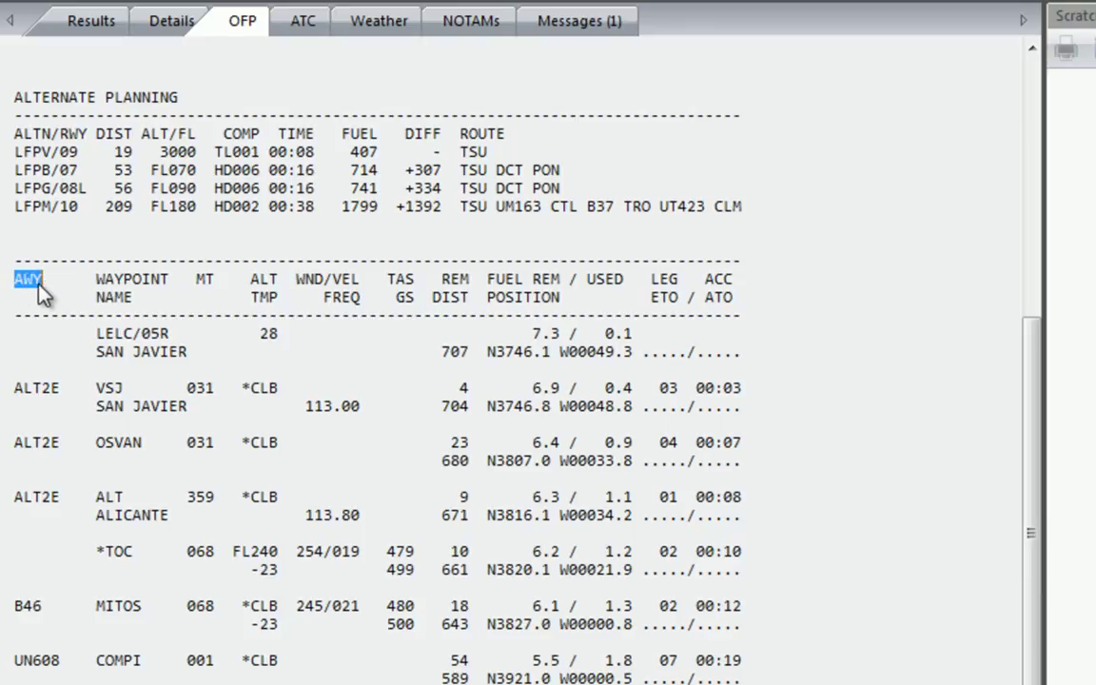
{"action": "left_click_drag", "start_coordinate": [38, 290], "coordinate": [44, 285]}
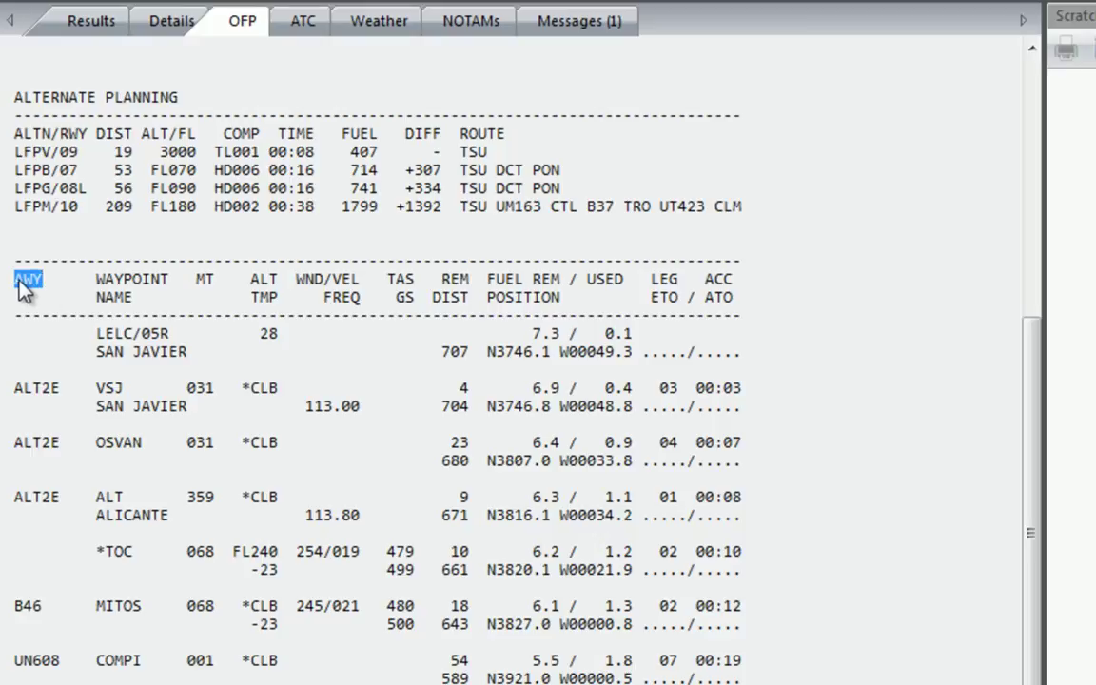
{"action": "left_click_drag", "start_coordinate": [98, 285], "coordinate": [147, 310]}
{"action": "left_click", "coordinate": [124, 290]}
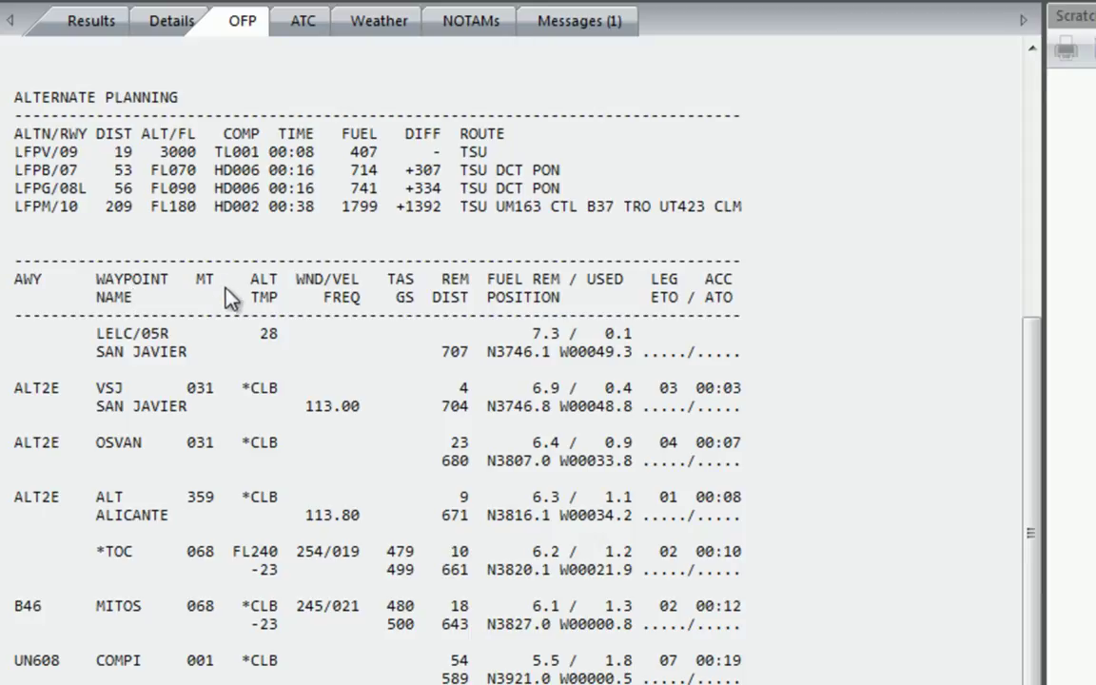
{"action": "scroll", "coordinate": [388, 377], "scroll_direction": "up", "scroll_amount": 1}
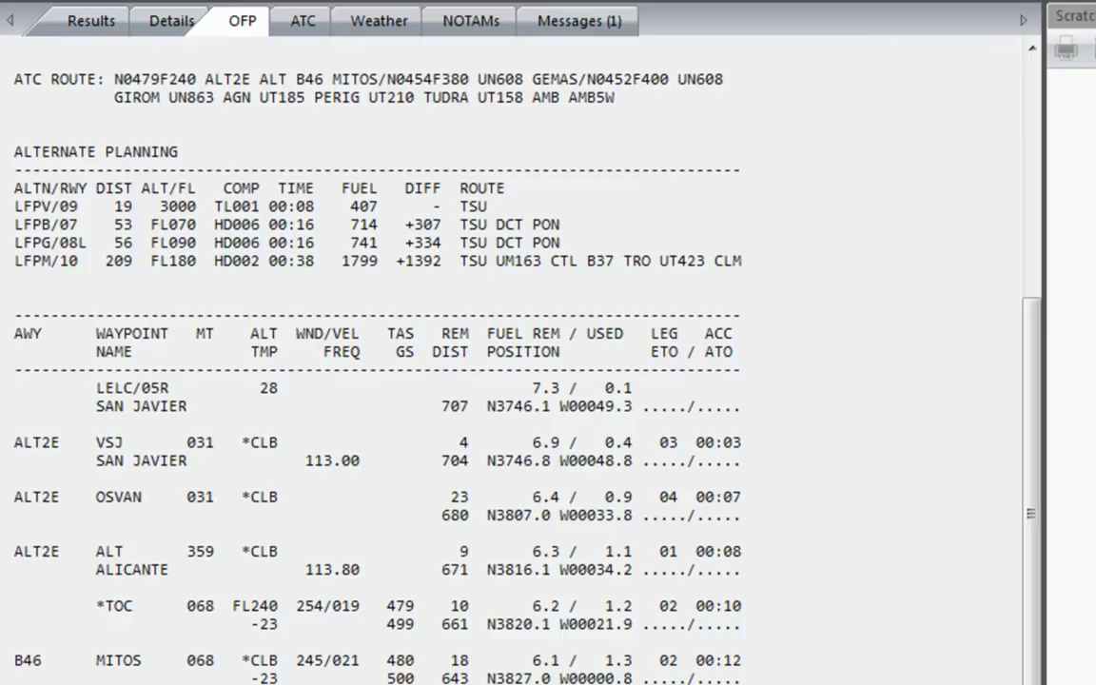
Check the altitude and temperature entries in the navigation log, including those at the top of climb.
{"action": "scroll", "coordinate": [243, 361], "scroll_direction": "down", "scroll_amount": 10}
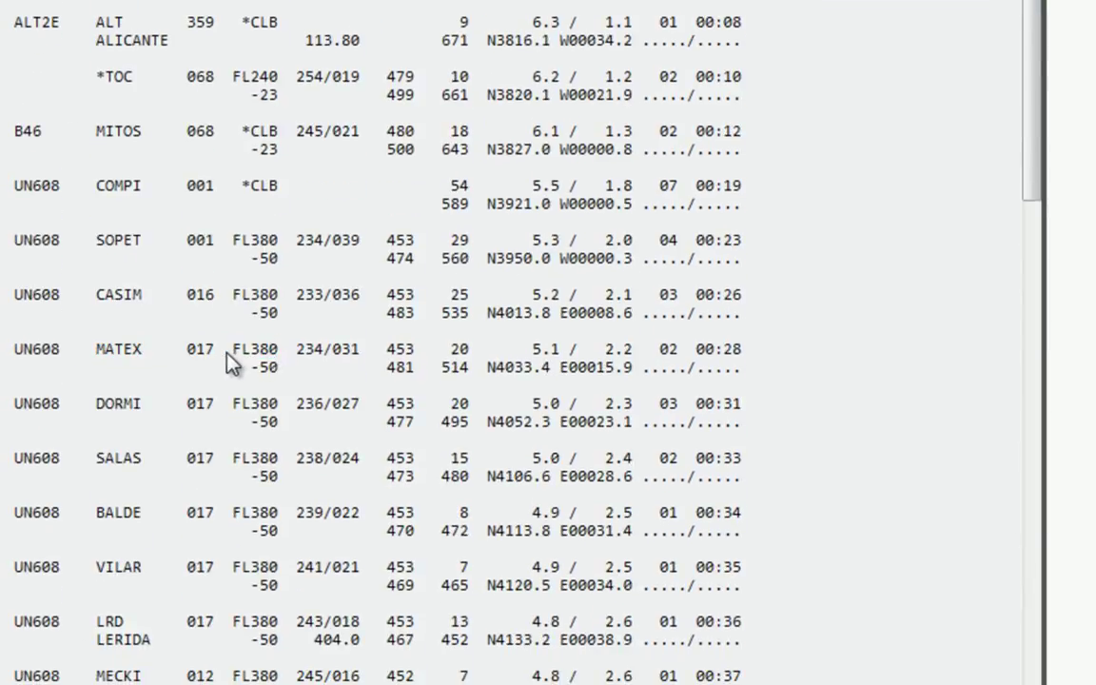
{"action": "left_click_drag", "start_coordinate": [234, 351], "coordinate": [265, 353]}
{"action": "left_click_drag", "start_coordinate": [105, 80], "coordinate": [118, 80]}
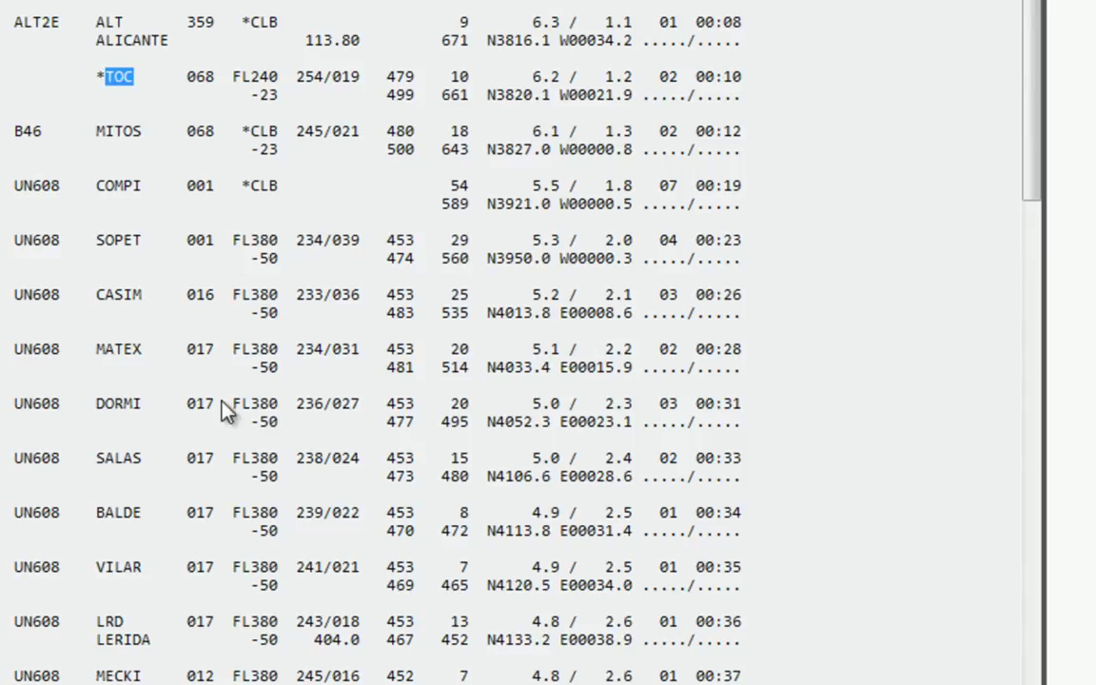
{"action": "left_click_drag", "start_coordinate": [231, 83], "coordinate": [269, 95]}
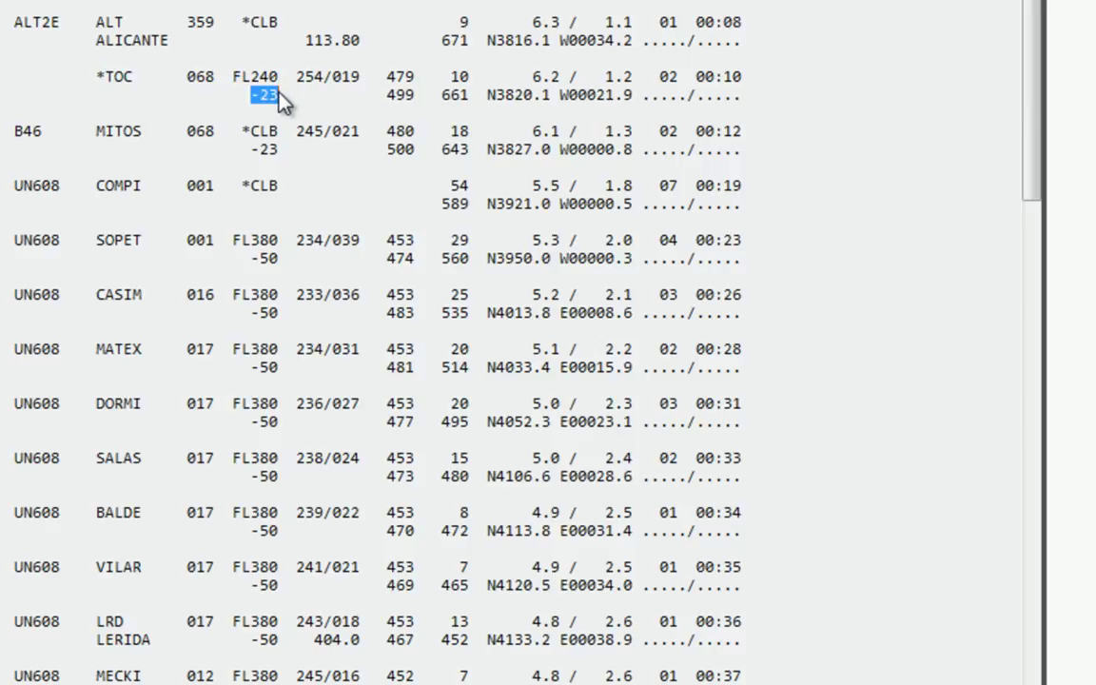
Examine the wind and frequency column of the navigation log, reading the wind direction and speed at MITOS.
{"action": "scroll", "coordinate": [288, 151], "scroll_direction": "up", "scroll_amount": 5}
{"action": "left_click_drag", "start_coordinate": [297, 67], "coordinate": [355, 78]}
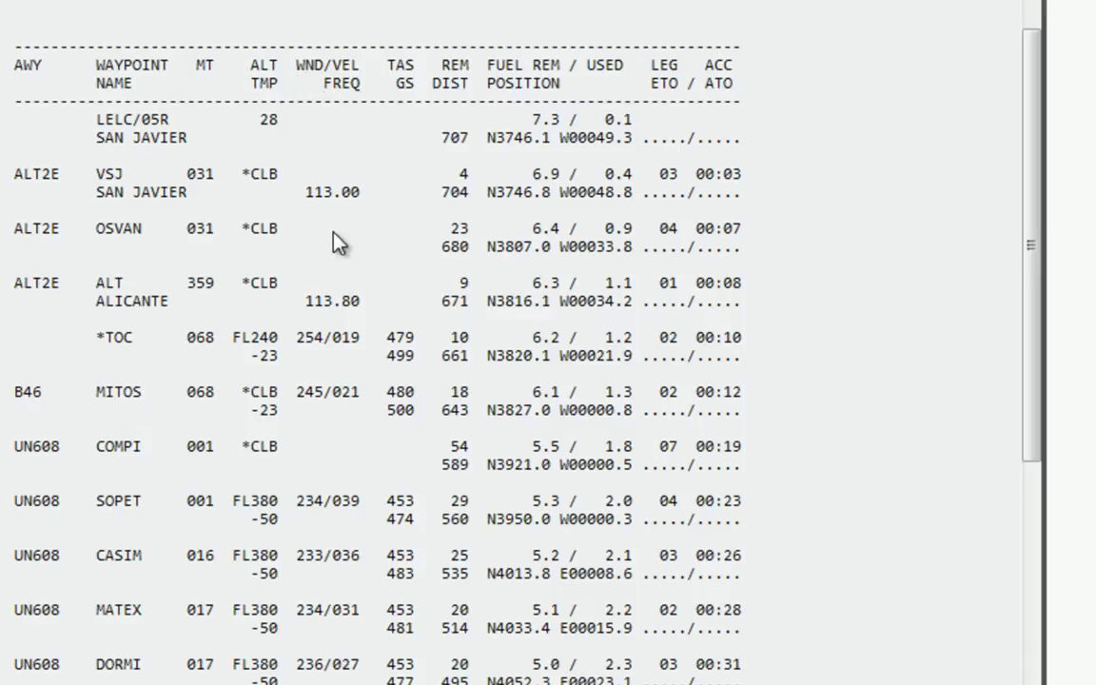
{"action": "left_click", "coordinate": [105, 392]}
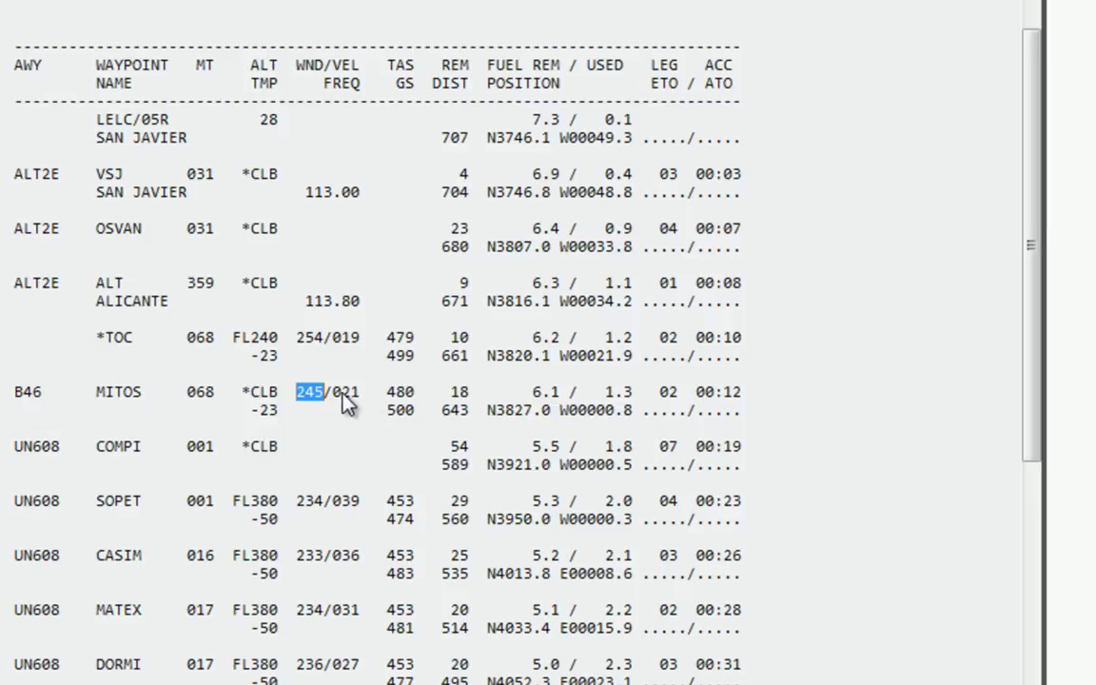
{"action": "left_click", "coordinate": [350, 396]}
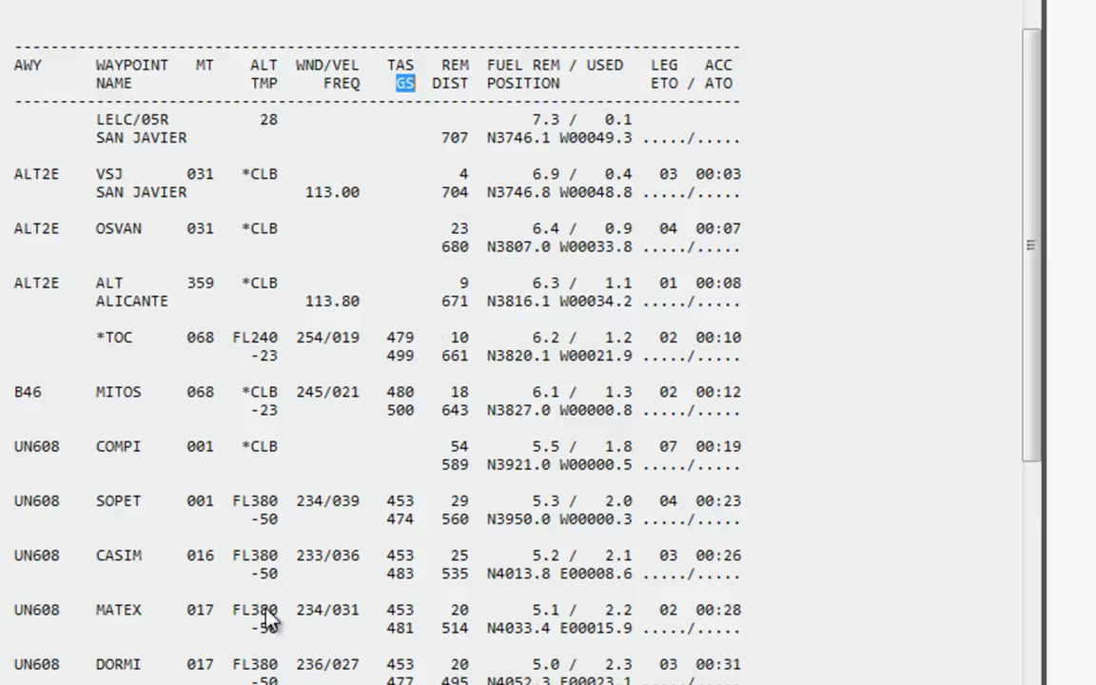
Compare the true airspeed and ground speed for the SALAS waypoint.
{"action": "double_click", "coordinate": [142, 506]}
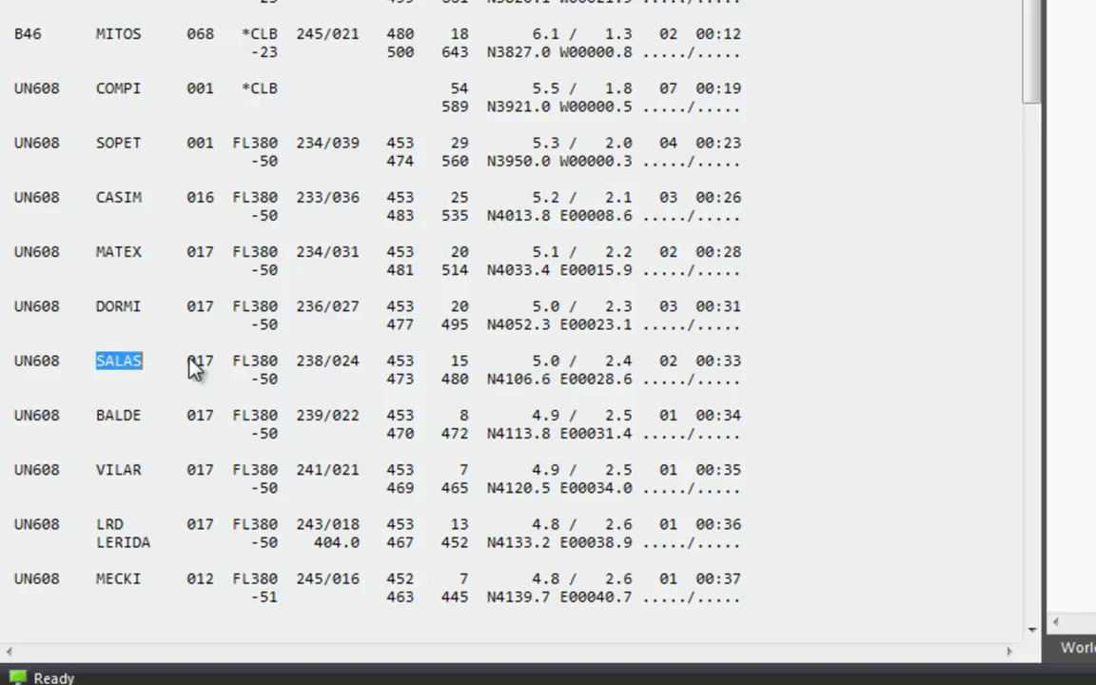
{"action": "double_click", "coordinate": [407, 364]}
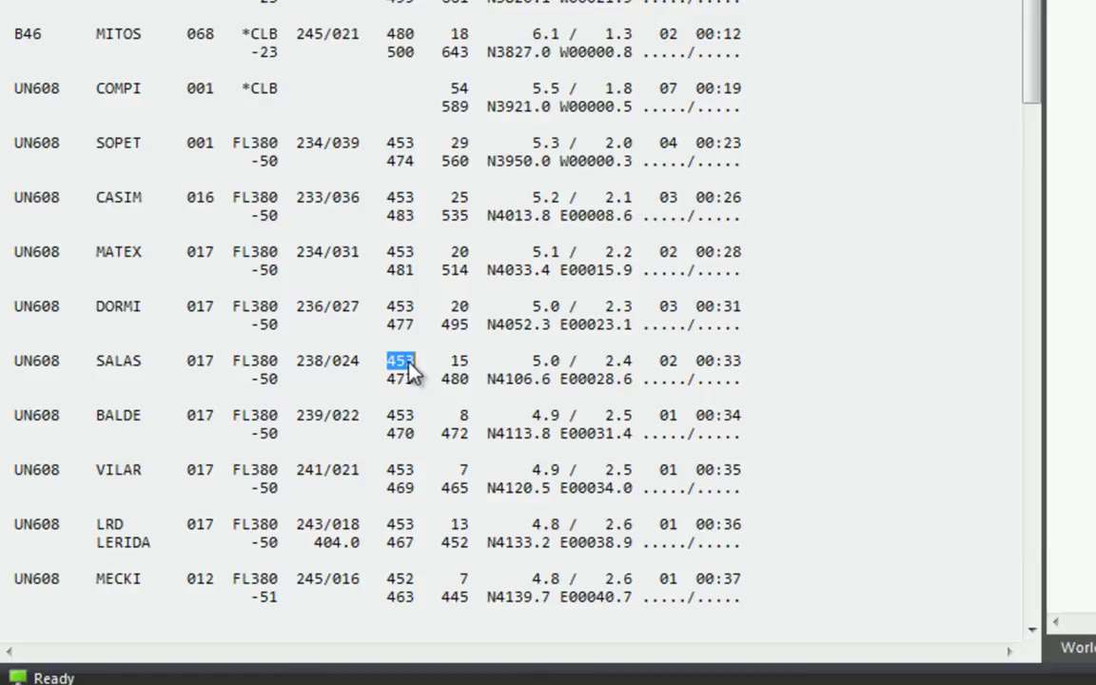
{"action": "double_click", "coordinate": [392, 382]}
Examine the distance column, comparing the leg distance with the remaining distance at MITOS.
{"action": "scroll", "coordinate": [421, 409], "scroll_direction": "up", "scroll_amount": 5}
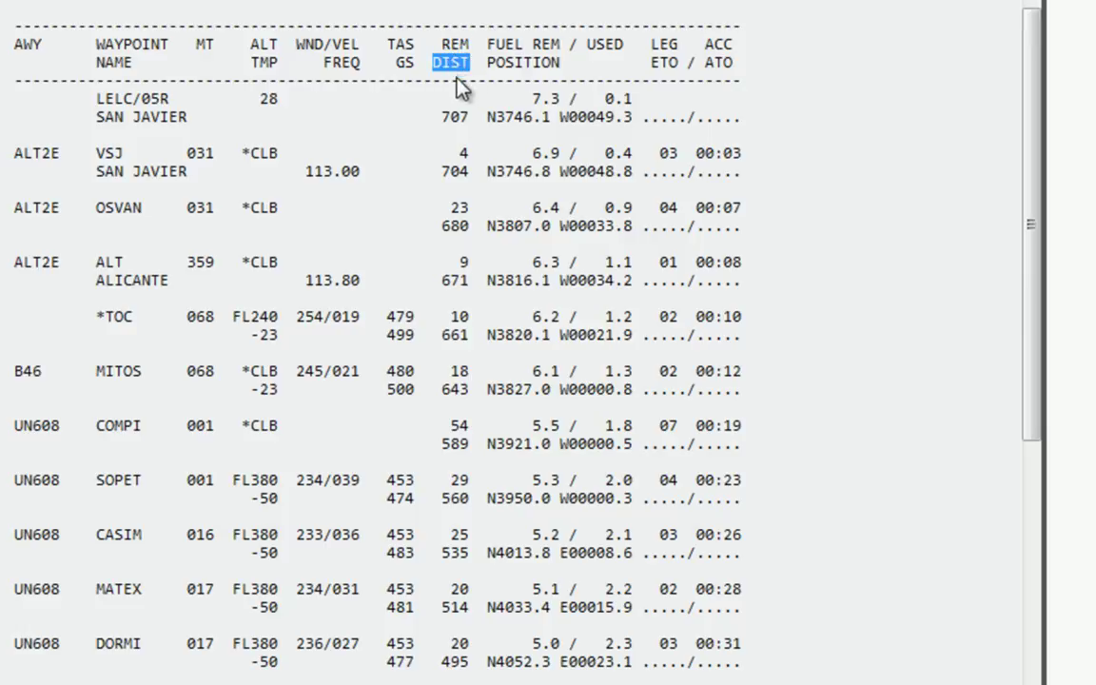
{"action": "left_click_drag", "start_coordinate": [96, 371], "coordinate": [170, 376]}
{"action": "left_click_drag", "start_coordinate": [447, 369], "coordinate": [472, 372]}
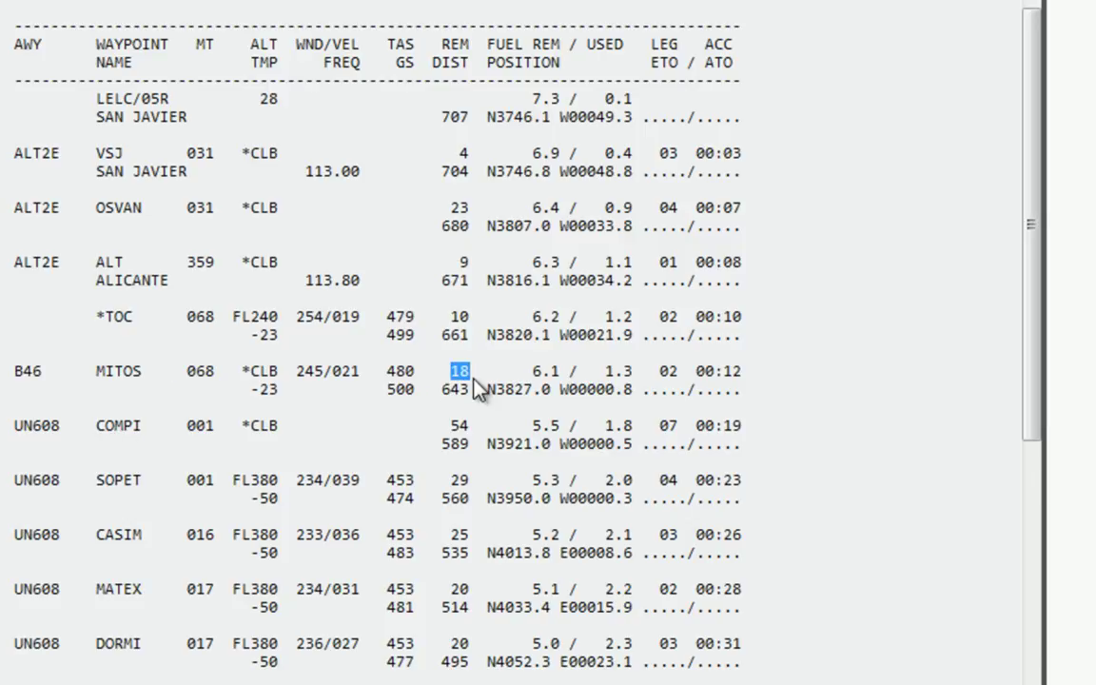
{"action": "left_click_drag", "start_coordinate": [443, 393], "coordinate": [449, 397]}
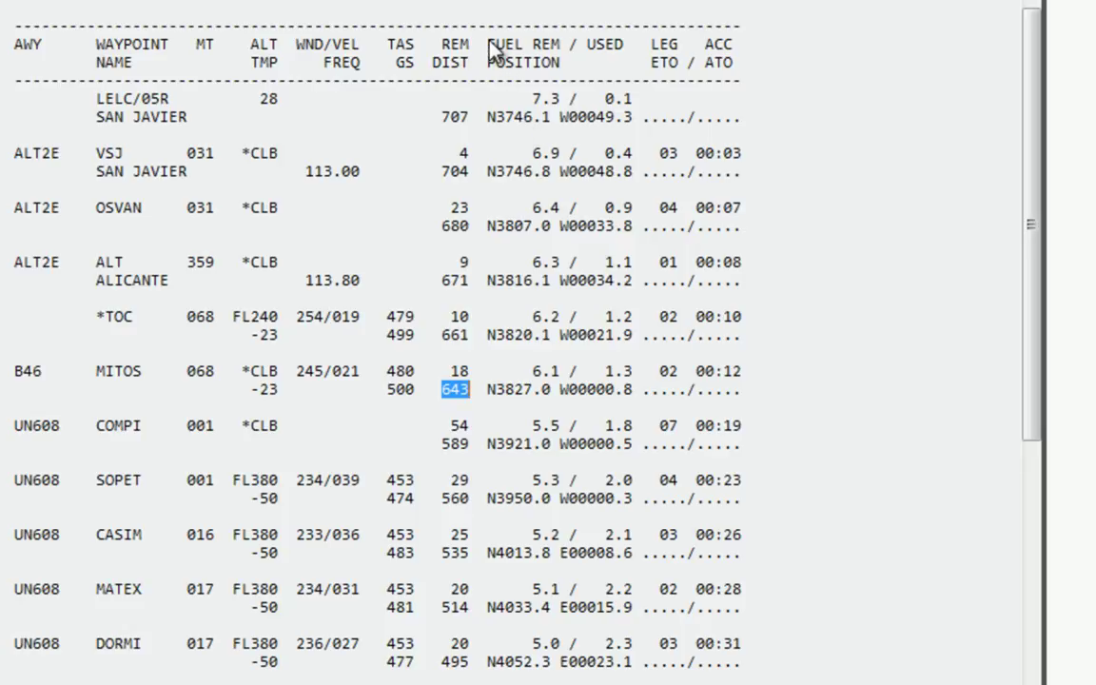
Read the fuel remaining, fuel used and coordinates at MITOS against their column headings.
{"action": "left_click_drag", "start_coordinate": [487, 45], "coordinate": [570, 55]}
{"action": "left_click_drag", "start_coordinate": [487, 63], "coordinate": [549, 76]}
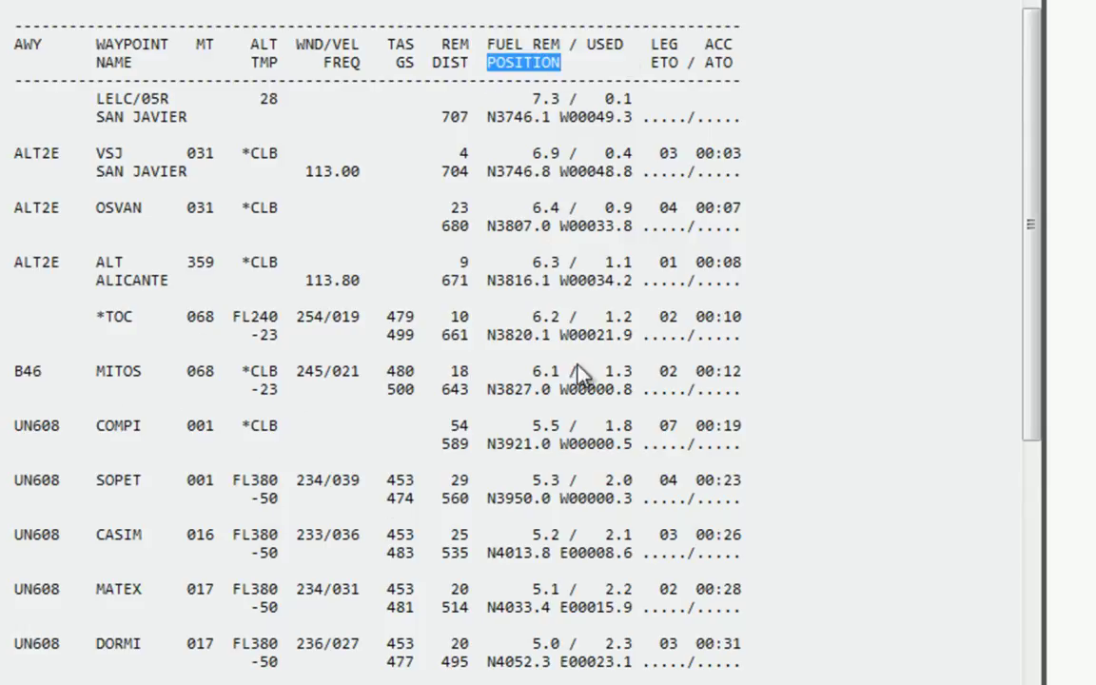
{"action": "left_click_drag", "start_coordinate": [533, 374], "coordinate": [564, 380]}
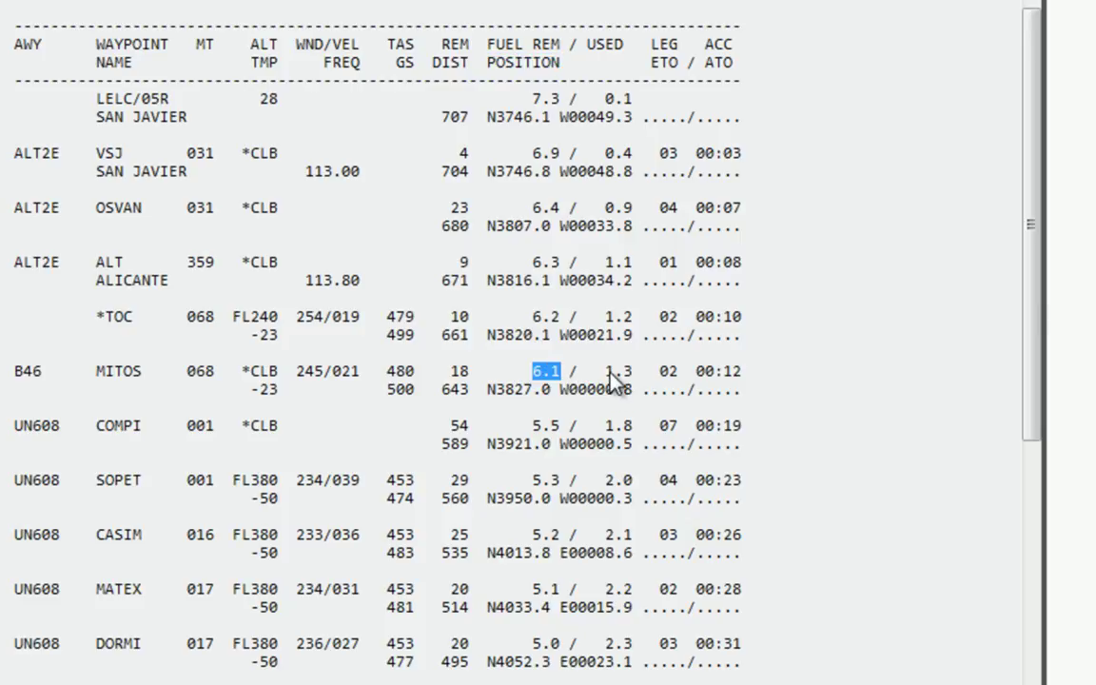
{"action": "left_click_drag", "start_coordinate": [605, 374], "coordinate": [630, 385]}
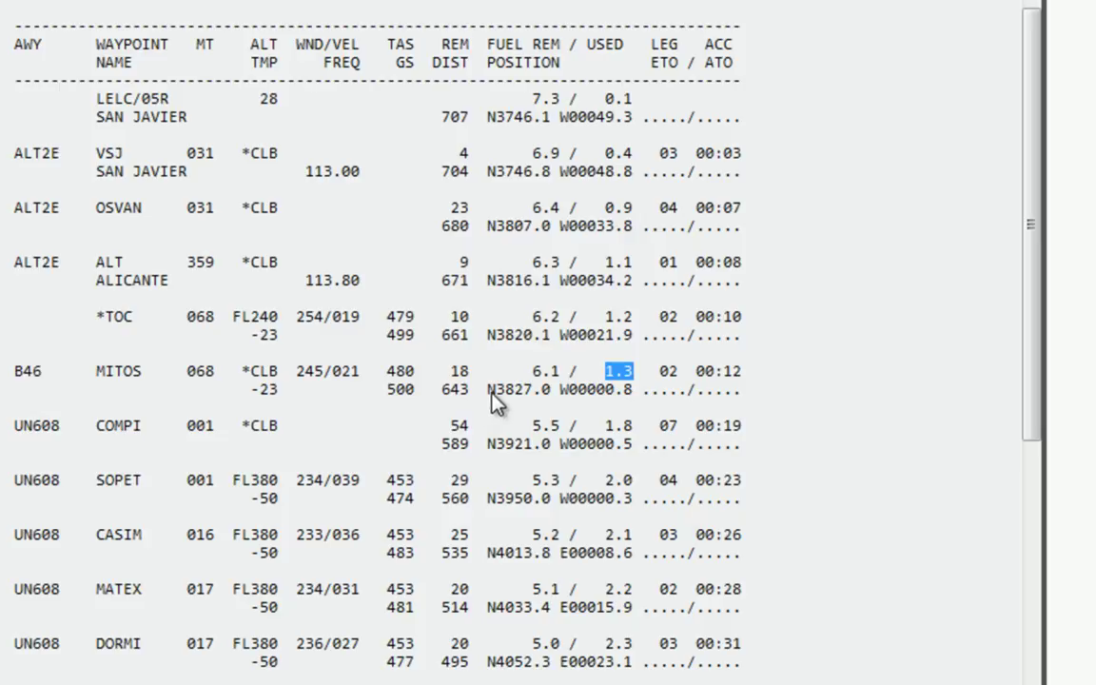
{"action": "left_click_drag", "start_coordinate": [492, 396], "coordinate": [612, 401]}
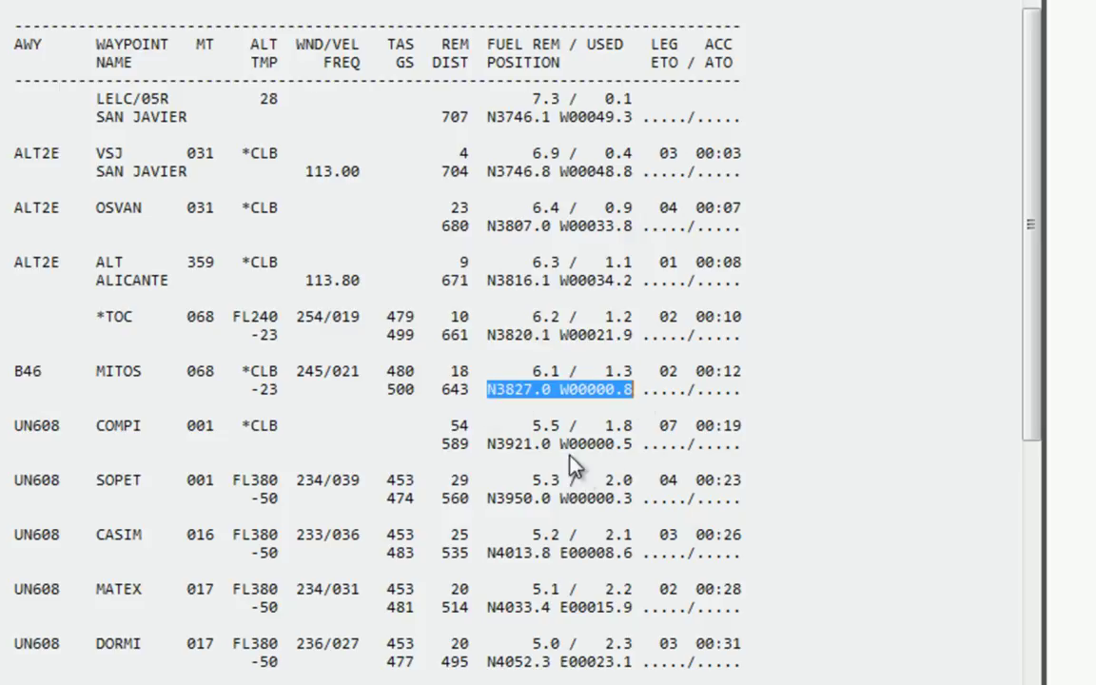
Examine the leg and accumulated times at MITOS and the blank fields for estimated and actual time overhead.
{"action": "triple_click", "coordinate": [664, 55]}
{"action": "left_click", "coordinate": [659, 52]}
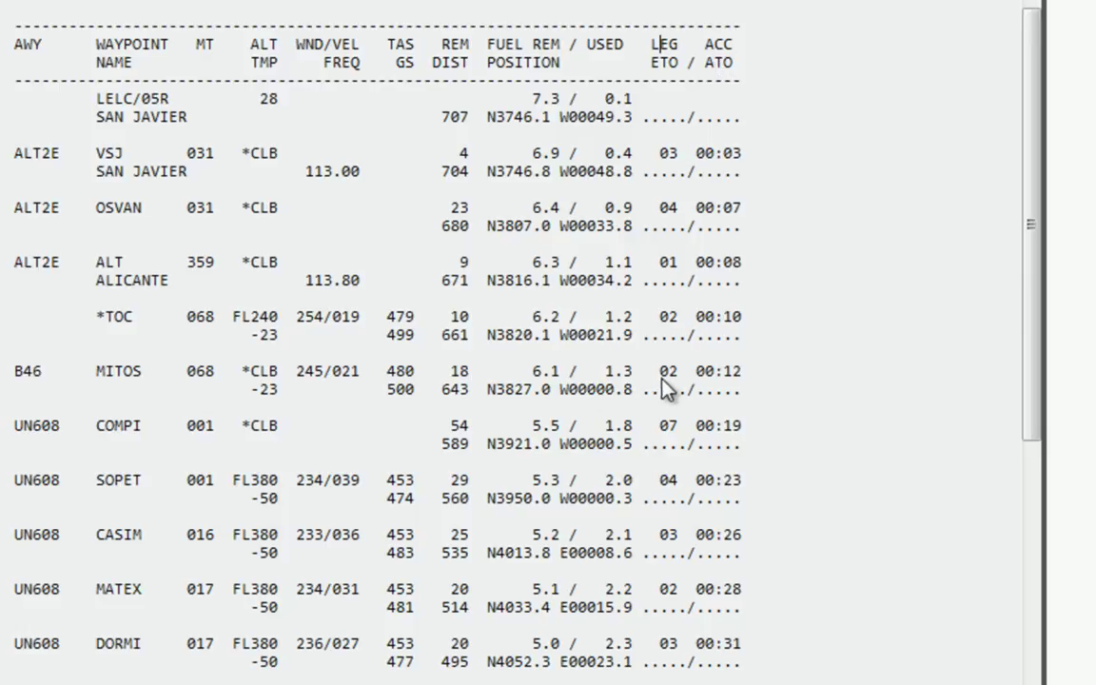
{"action": "left_click_drag", "start_coordinate": [660, 367], "coordinate": [680, 368]}
{"action": "left_click_drag", "start_coordinate": [453, 379], "coordinate": [479, 381]}
{"action": "left_click_drag", "start_coordinate": [657, 369], "coordinate": [747, 376]}
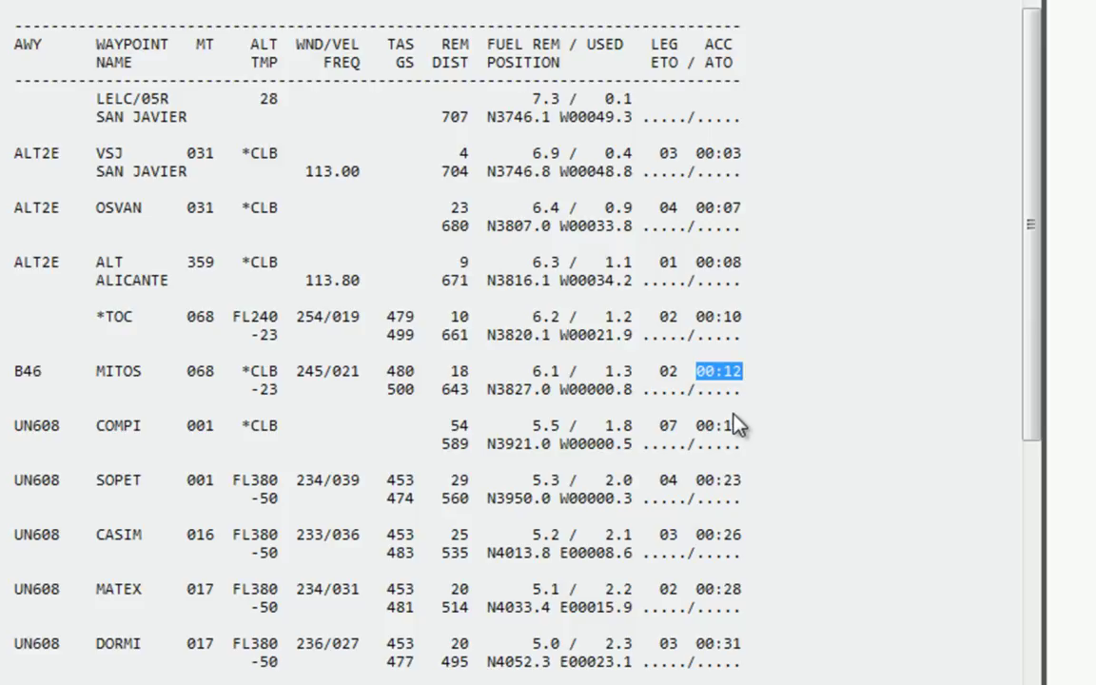
{"action": "left_click_drag", "start_coordinate": [644, 400], "coordinate": [740, 401]}
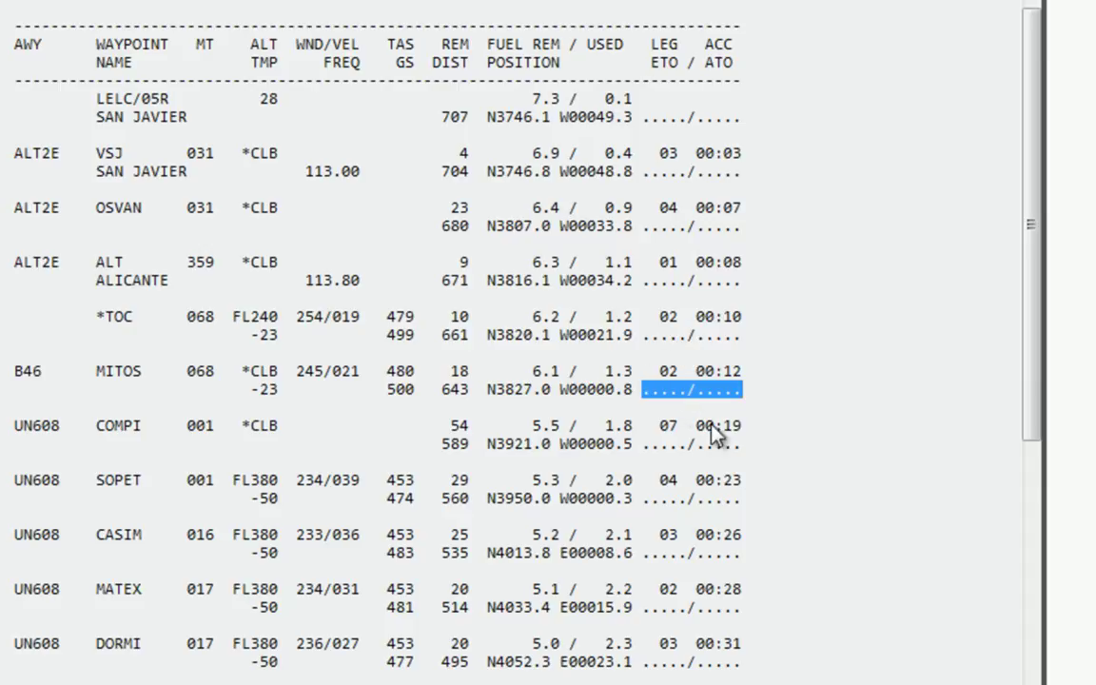
Examine the wind information section, reading the wind direction, wind speed and temperature for MITOS at FL280.
{"action": "scroll", "coordinate": [715, 416], "scroll_direction": "down", "scroll_amount": 2}
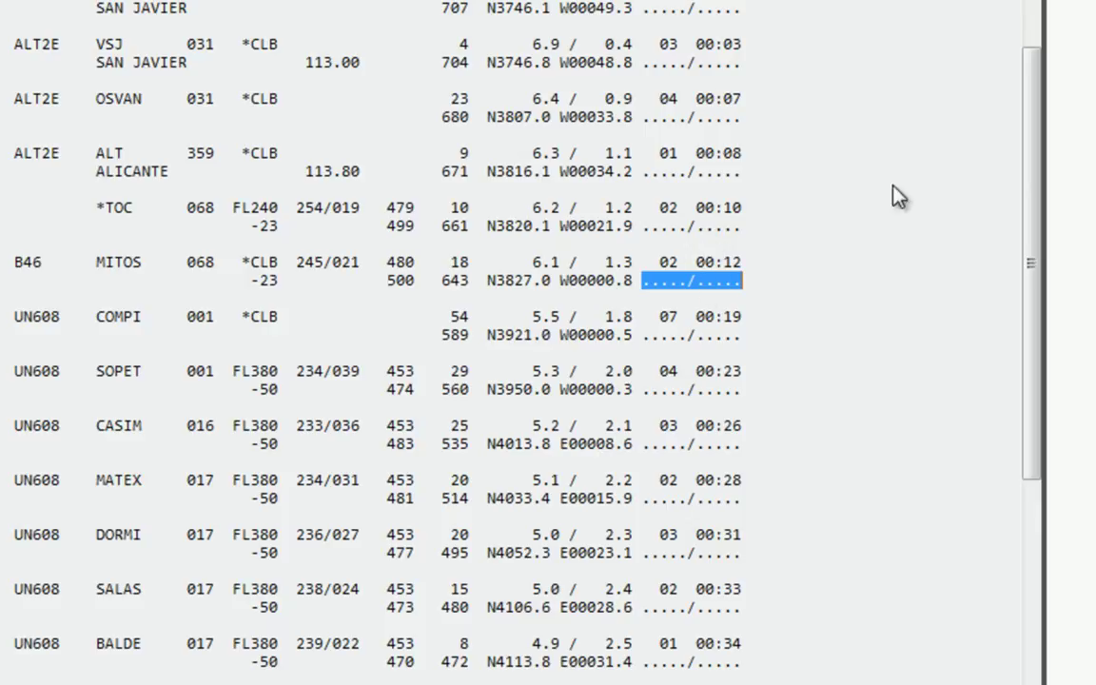
{"action": "left_click_drag", "start_coordinate": [1028, 105], "coordinate": [1047, 376]}
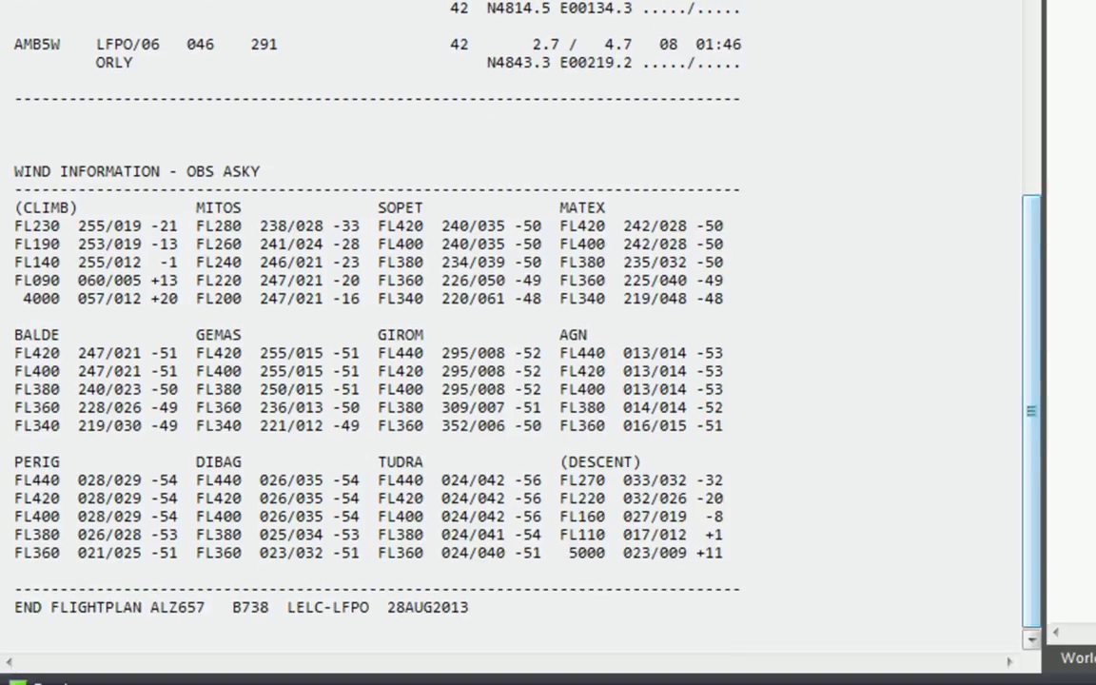
{"action": "left_click_drag", "start_coordinate": [11, 172], "coordinate": [304, 184]}
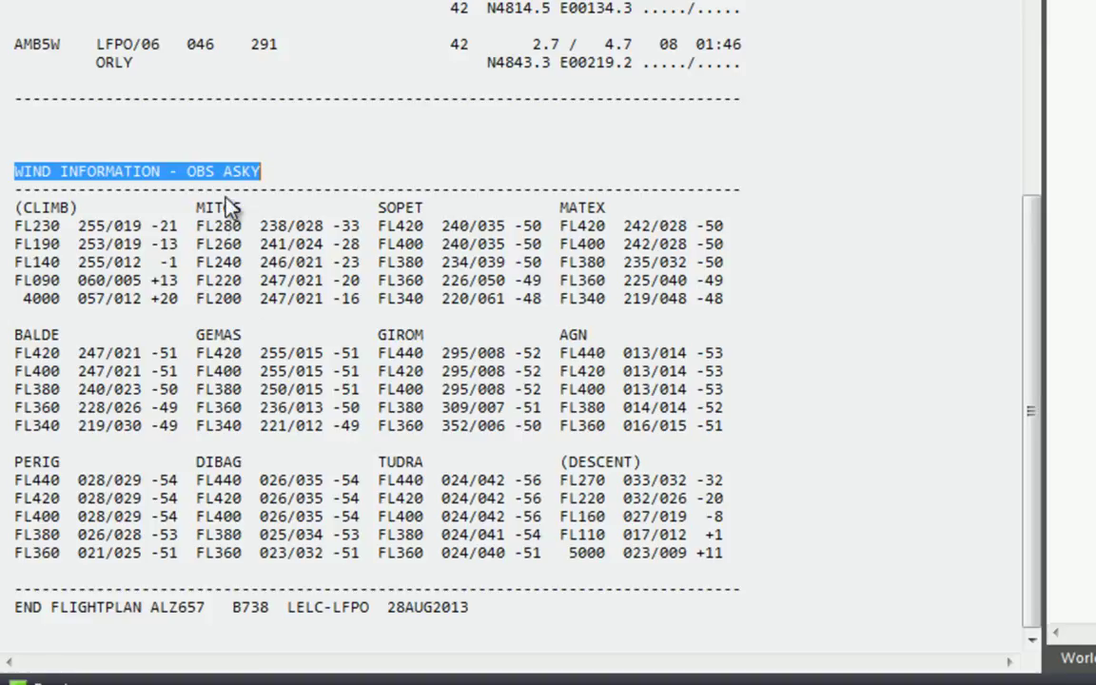
{"action": "left_click_drag", "start_coordinate": [196, 209], "coordinate": [237, 217]}
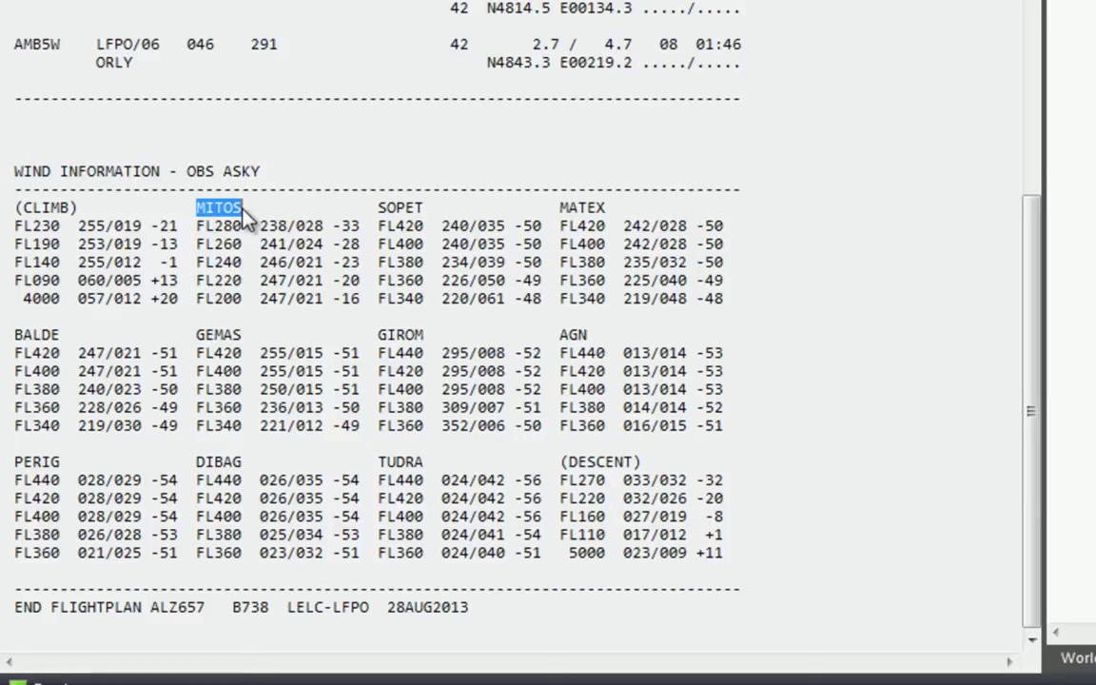
{"action": "left_click", "coordinate": [195, 230]}
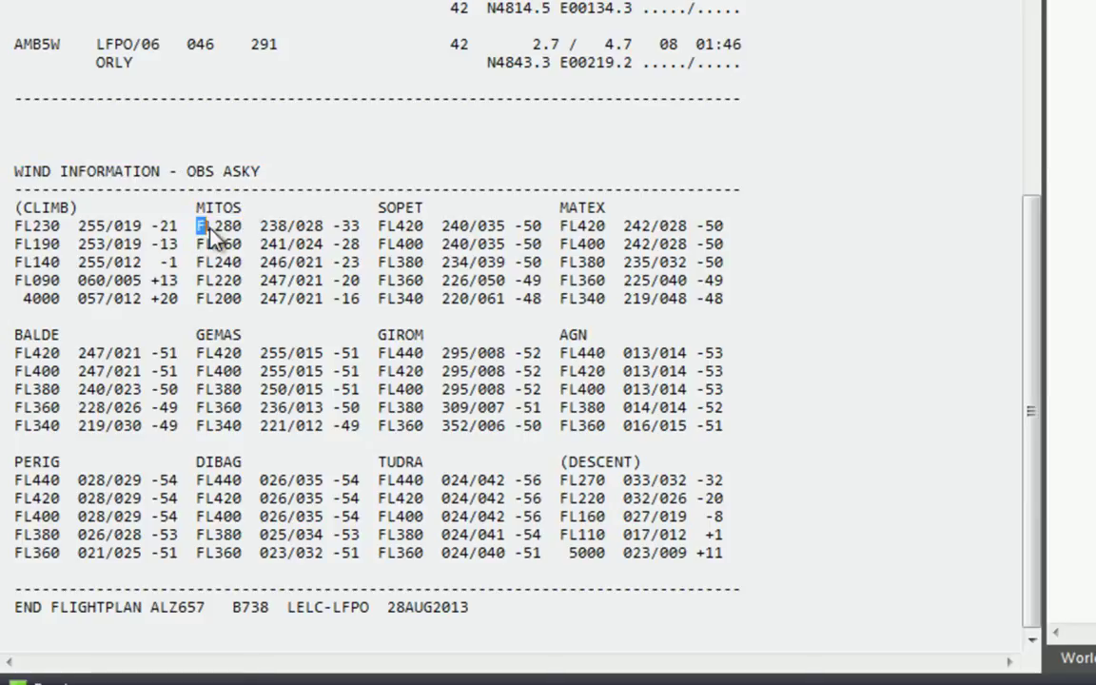
{"action": "left_click_drag", "start_coordinate": [260, 228], "coordinate": [274, 231]}
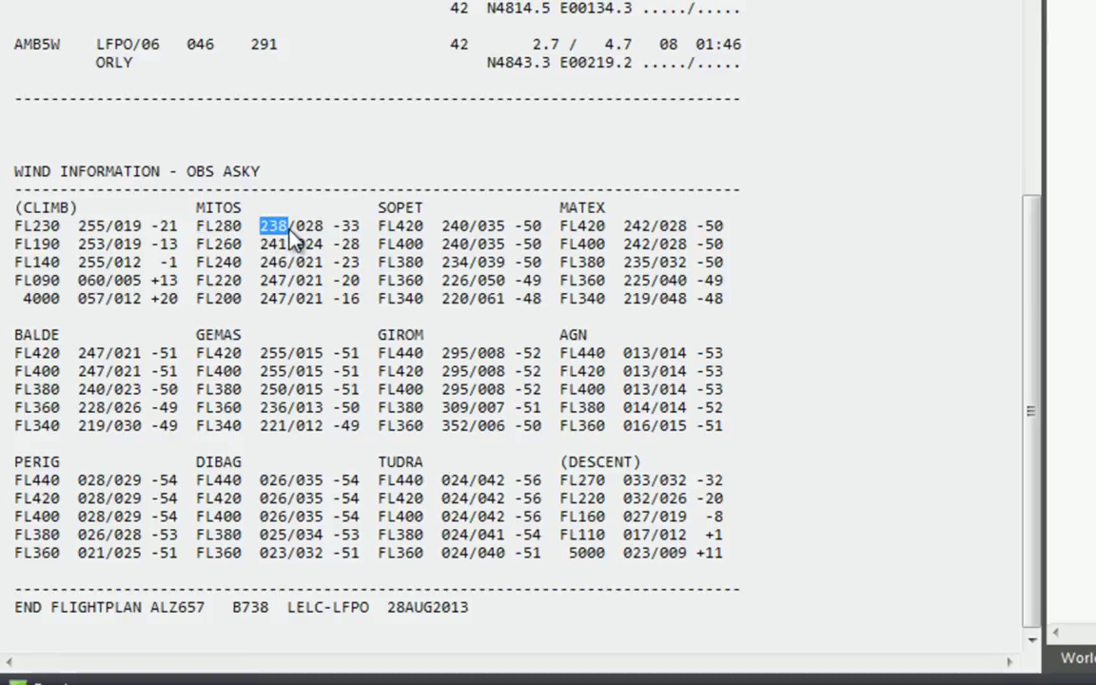
{"action": "left_click", "coordinate": [297, 229]}
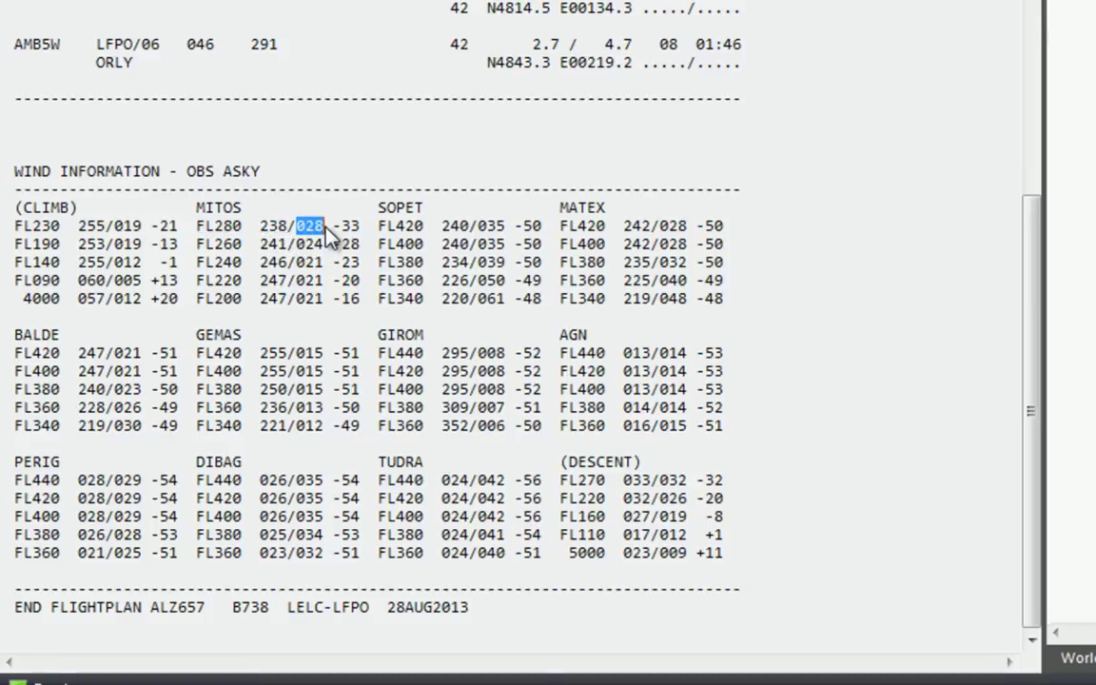
{"action": "left_click_drag", "start_coordinate": [335, 229], "coordinate": [360, 228]}
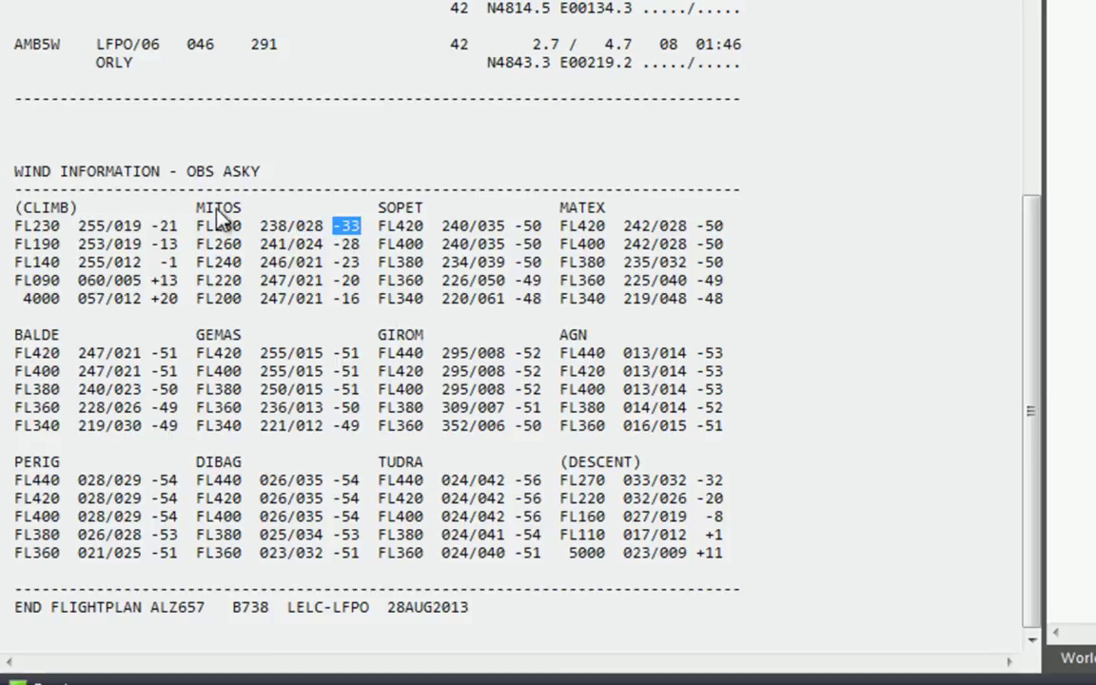
Read the wind and temperature for MITOS at FL200 in the wind information.
{"action": "left_click_drag", "start_coordinate": [206, 300], "coordinate": [273, 300]}
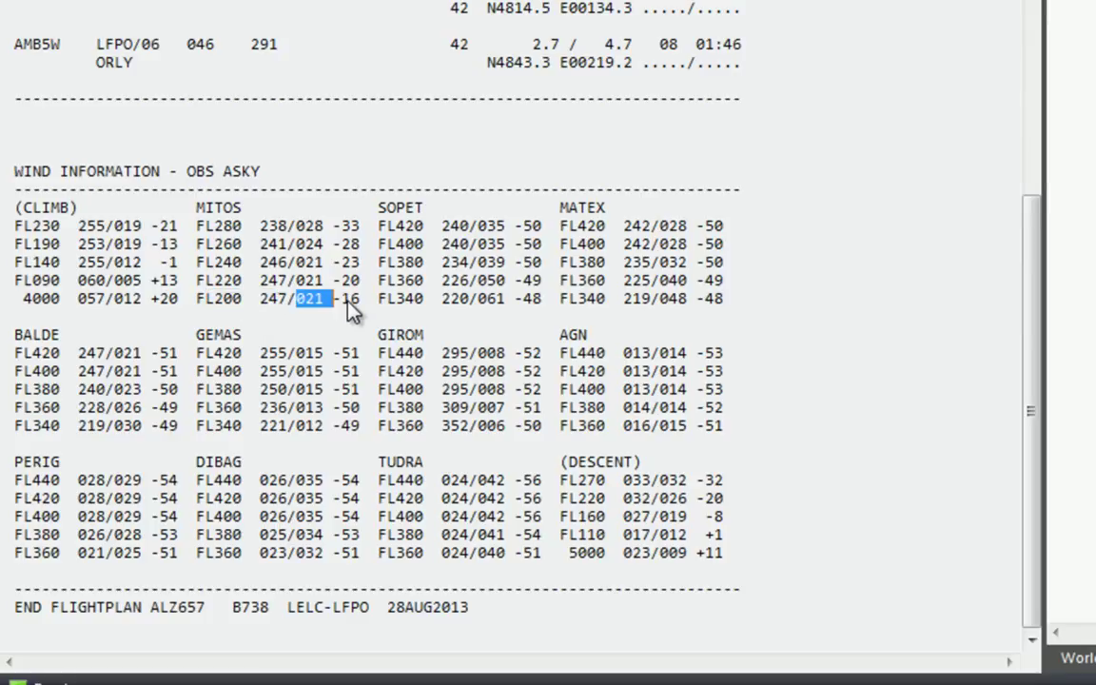
{"action": "left_click_drag", "start_coordinate": [363, 298], "coordinate": [339, 296]}
{"action": "left_click", "coordinate": [562, 243]}
{"action": "scroll", "coordinate": [473, 490], "scroll_direction": "up", "scroll_amount": 2}
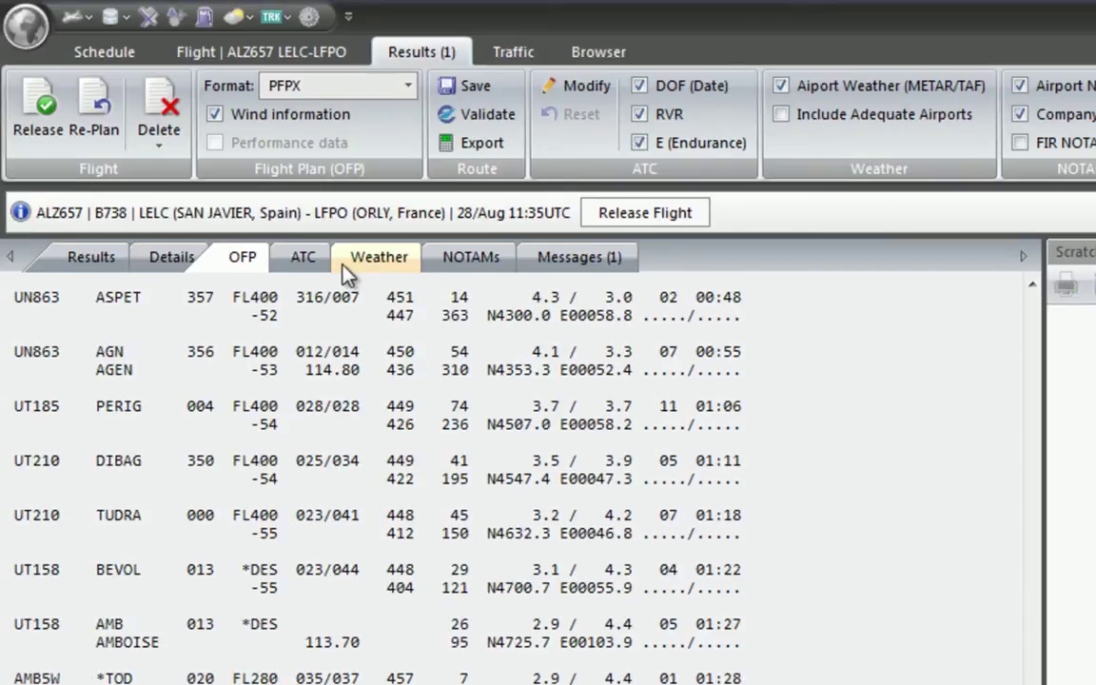
Display the ATC flight plan message for ALZ657 and review its full text.
{"action": "left_click", "coordinate": [307, 259]}
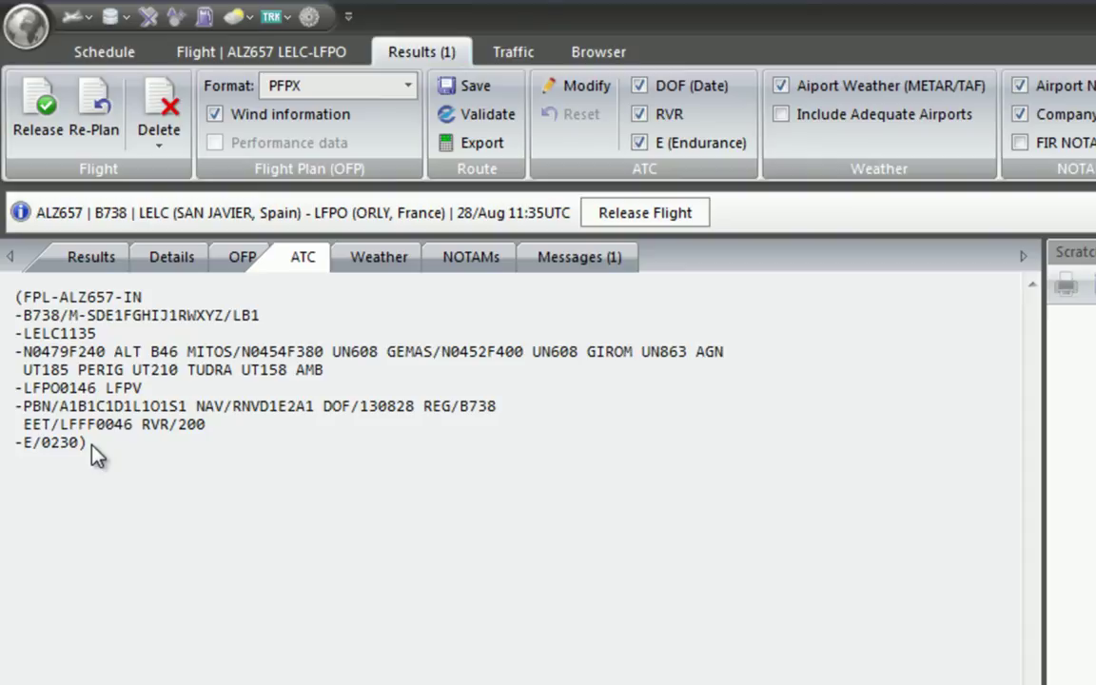
{"action": "left_click_drag", "start_coordinate": [92, 446], "coordinate": [7, 290]}
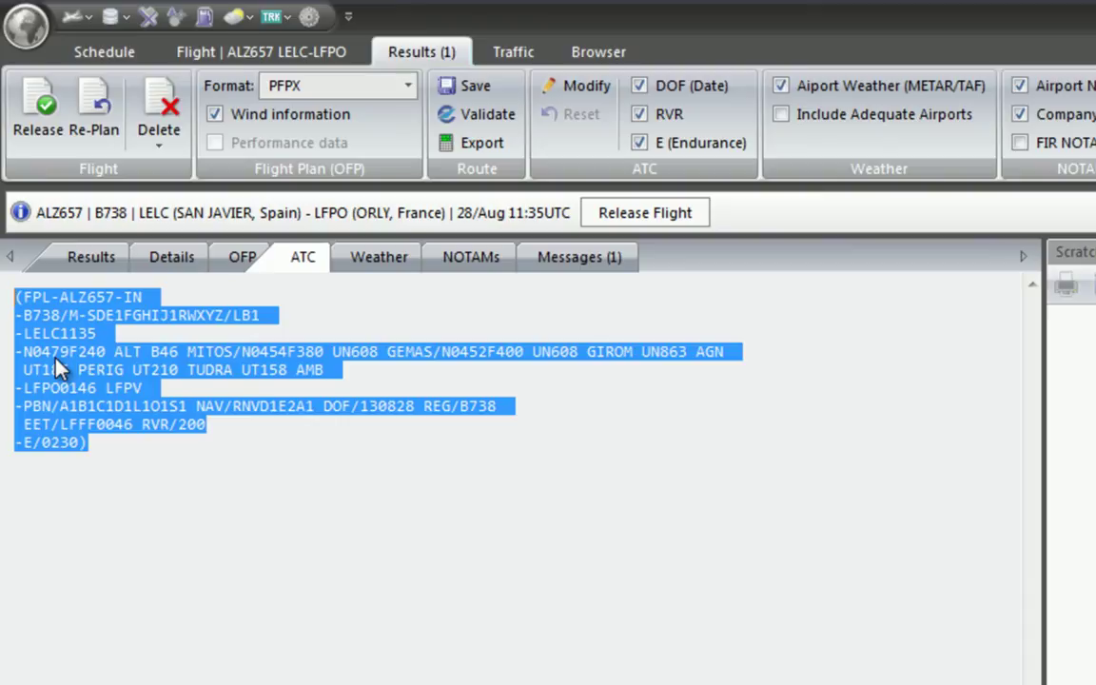
{"action": "left_click", "coordinate": [223, 353]}
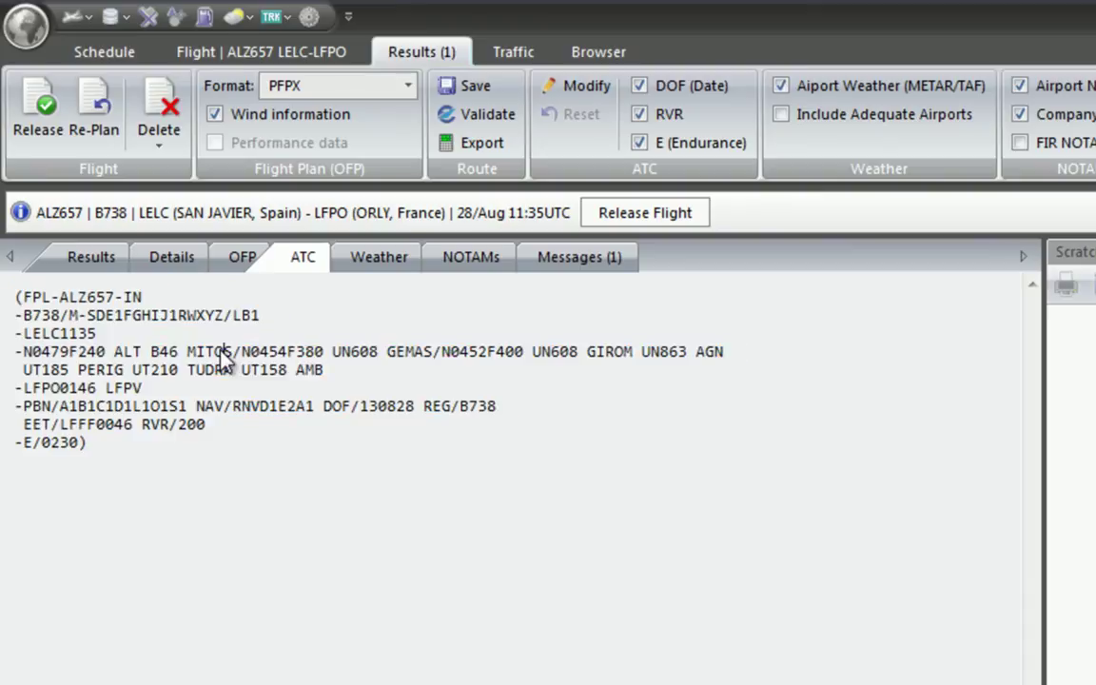
Validate the ATC flight plan with CFMU, go through each returned error entry and close the validation window.
{"action": "left_click", "coordinate": [480, 122]}
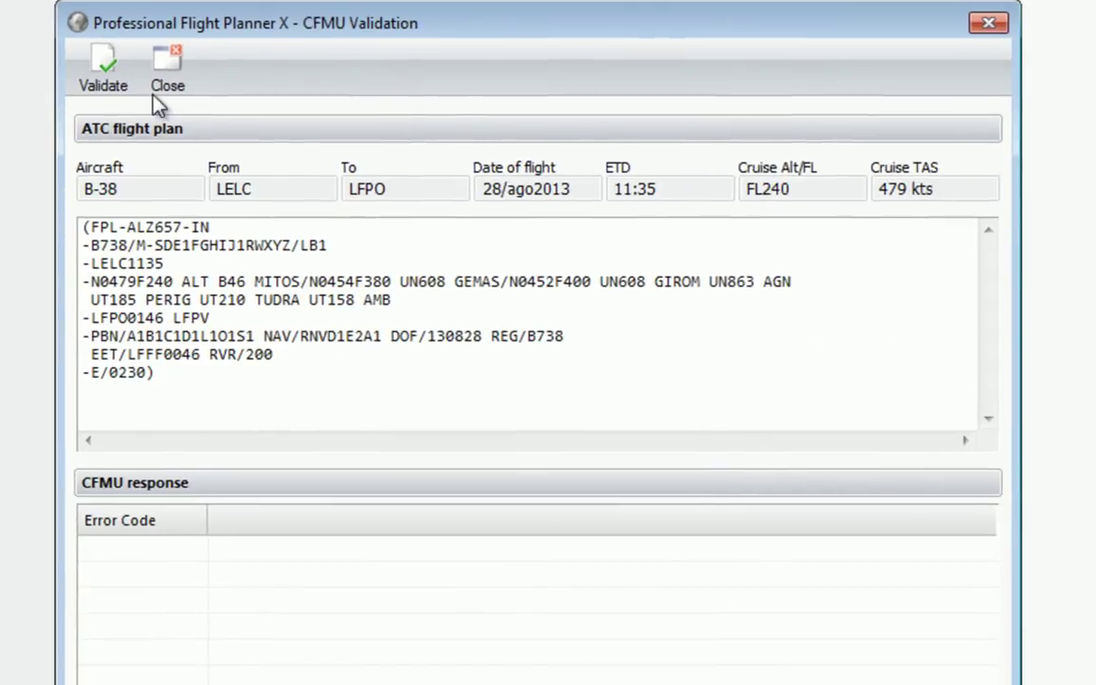
{"action": "left_click", "coordinate": [102, 76]}
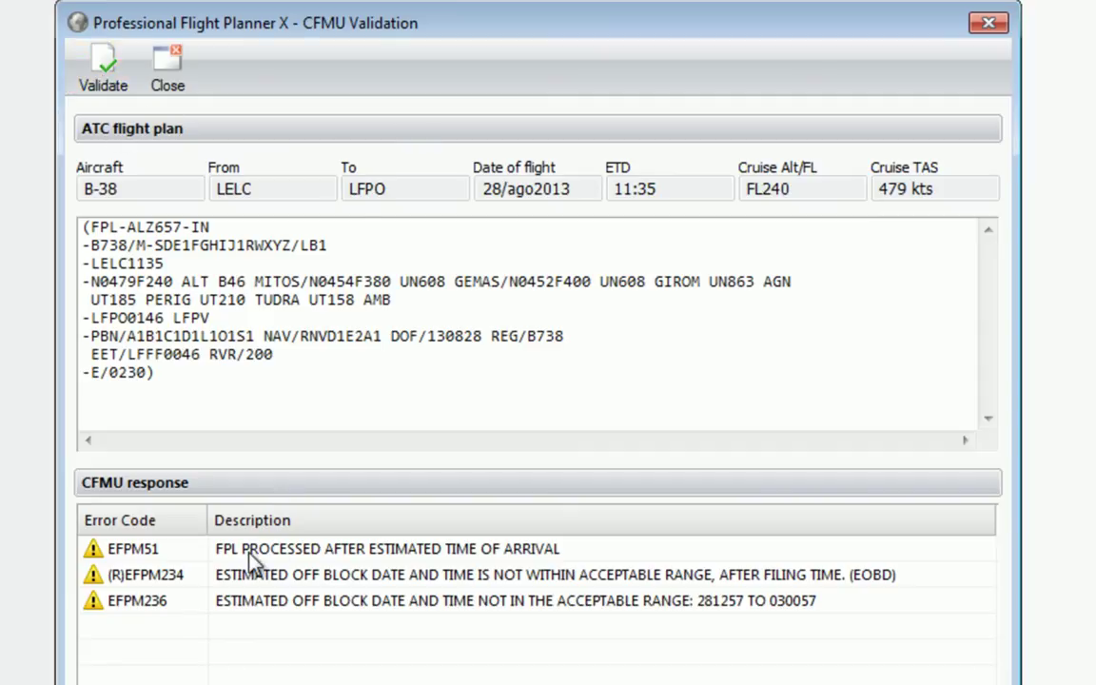
{"action": "left_click", "coordinate": [99, 551]}
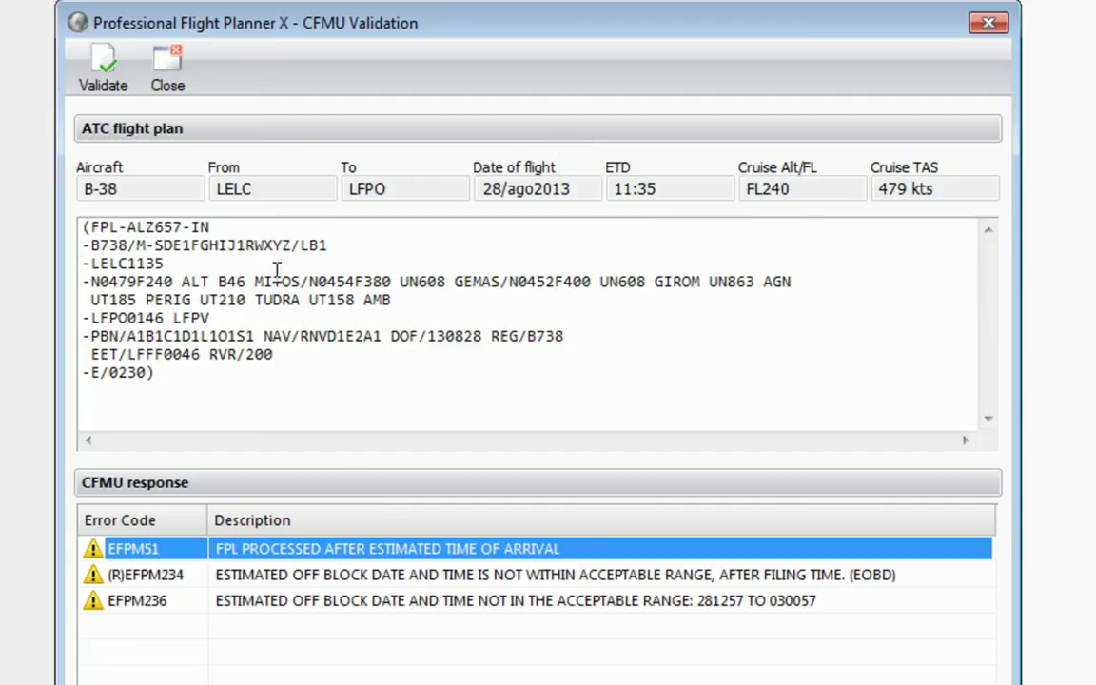
{"action": "left_click", "coordinate": [329, 573]}
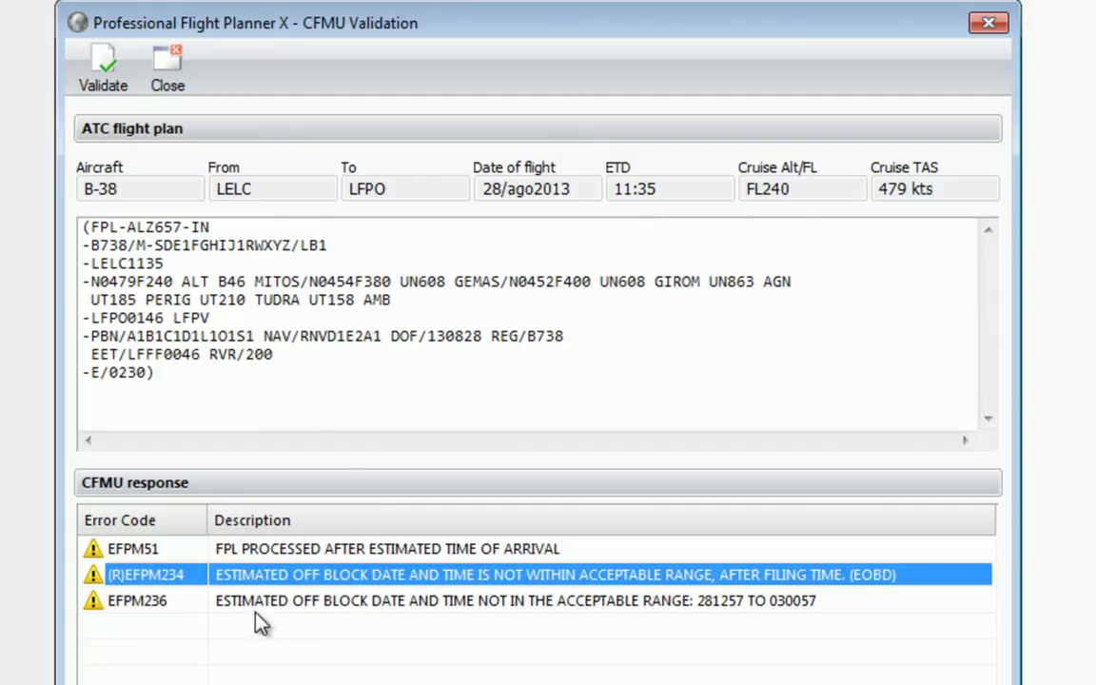
{"action": "left_click", "coordinate": [449, 601]}
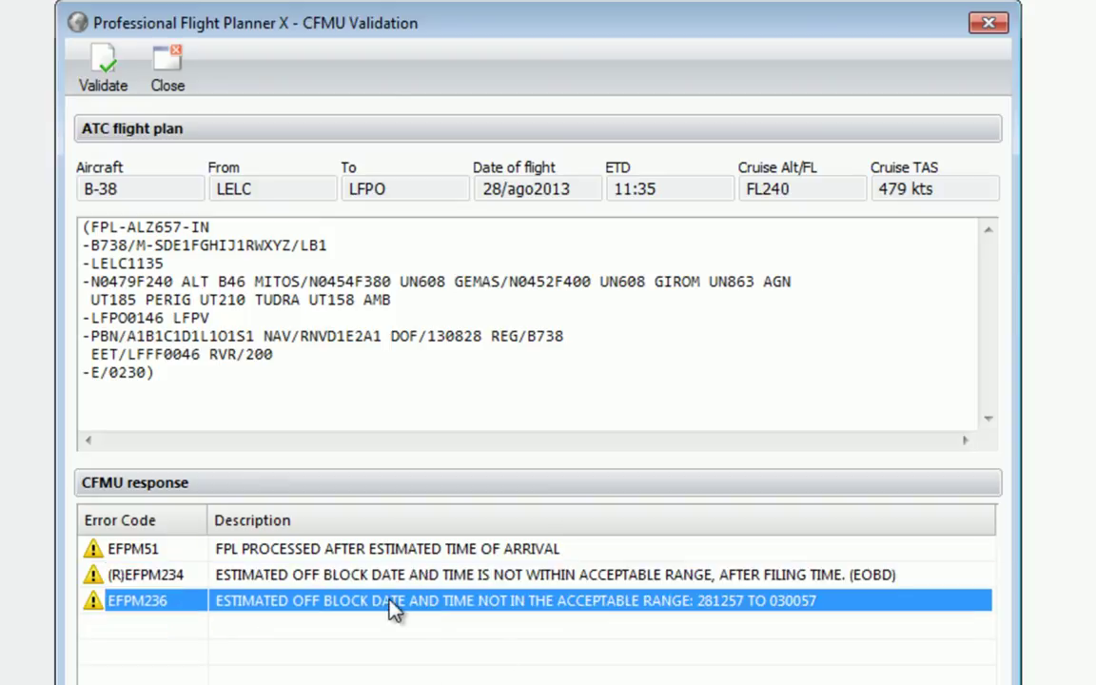
{"action": "left_click", "coordinate": [172, 90]}
Review the weather briefing for the origin LELC, including its current report, the destination LFPO and the alternate LFPV.
{"action": "left_click", "coordinate": [379, 259]}
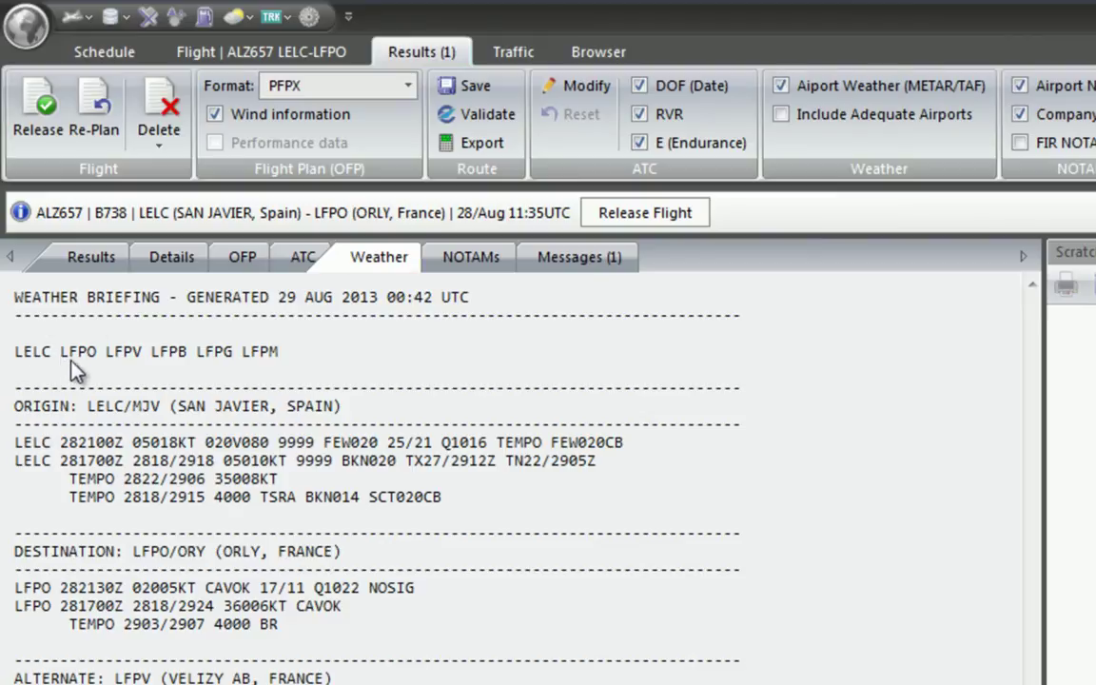
{"action": "left_click_drag", "start_coordinate": [24, 409], "coordinate": [379, 408]}
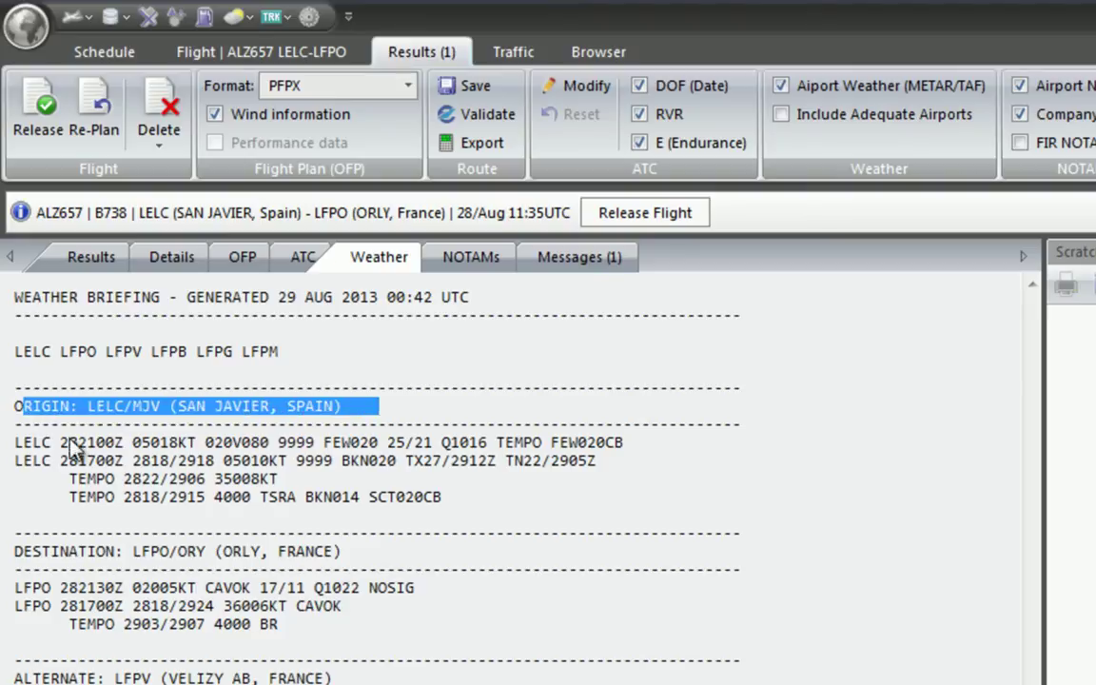
{"action": "left_click_drag", "start_coordinate": [12, 443], "coordinate": [643, 444]}
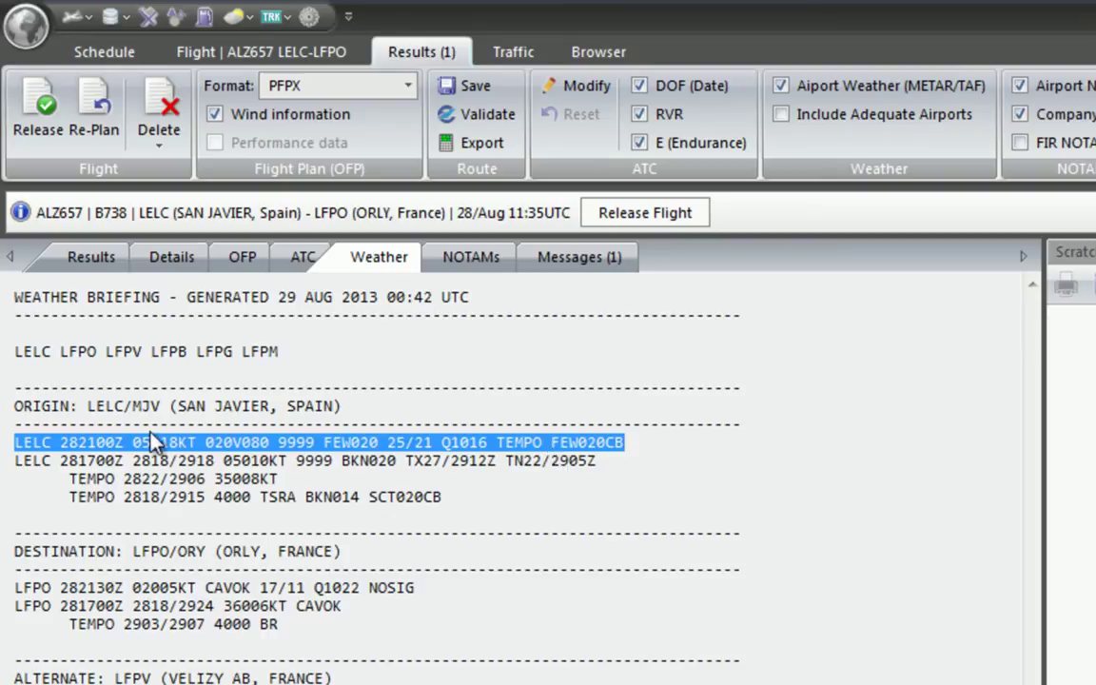
{"action": "left_click_drag", "start_coordinate": [13, 551], "coordinate": [386, 560]}
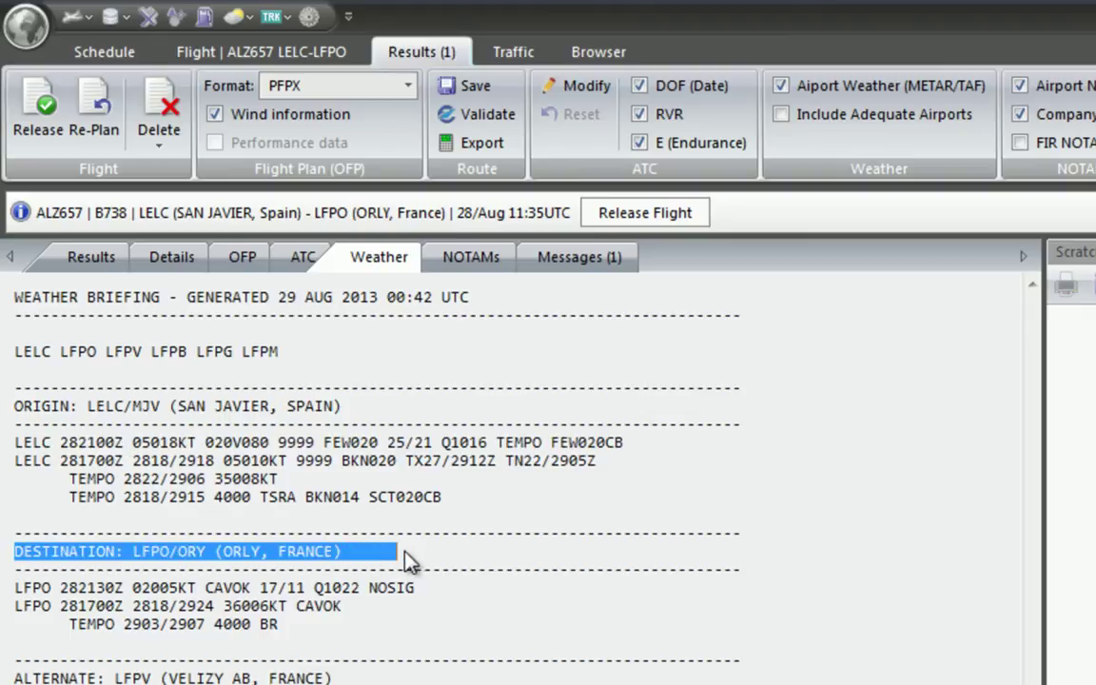
{"action": "left_click_drag", "start_coordinate": [13, 678], "coordinate": [228, 679]}
{"action": "left_click", "coordinate": [228, 678]}
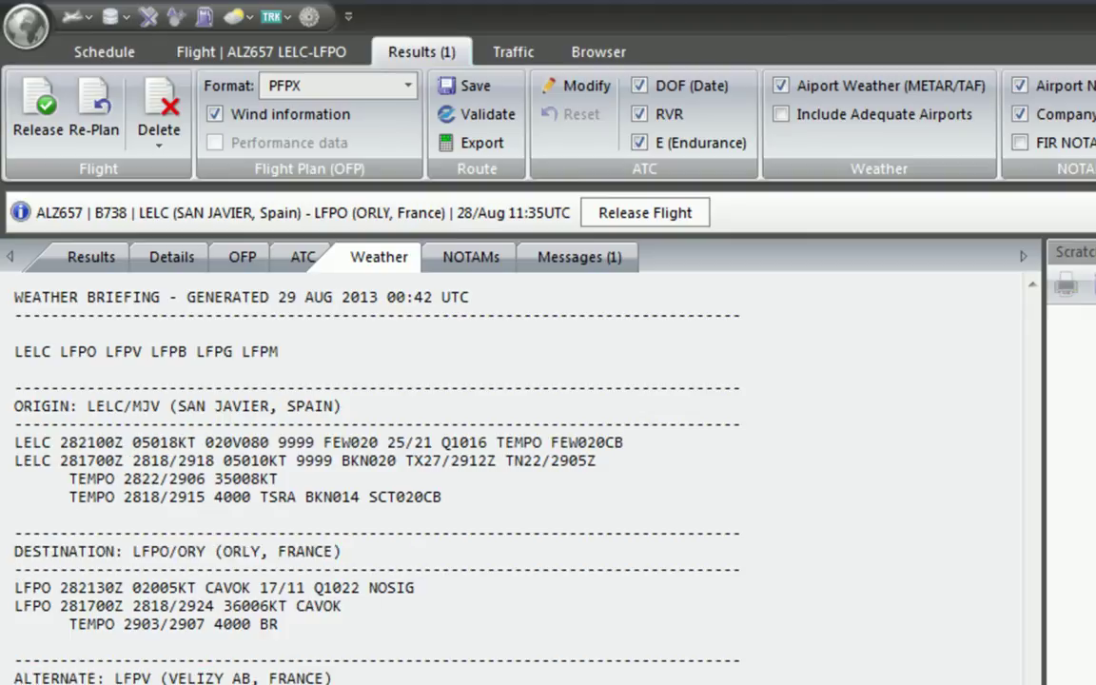
Review the NOTAM briefing for the origin LELC and the messages for the computed flight.
{"action": "left_click", "coordinate": [478, 260]}
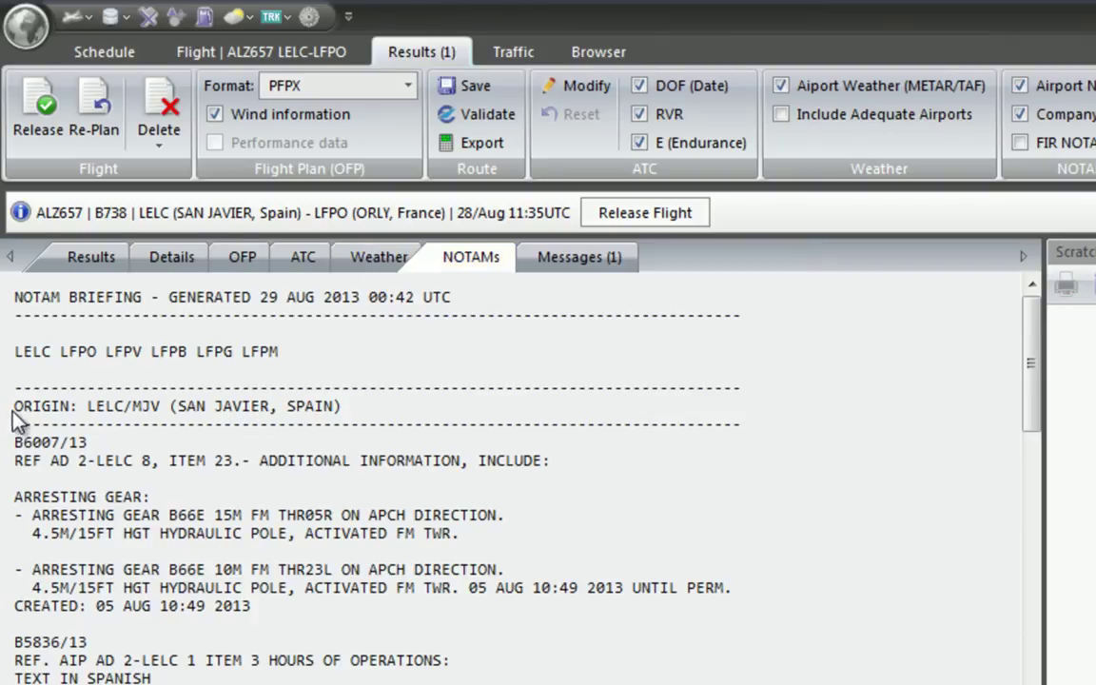
{"action": "left_click_drag", "start_coordinate": [14, 411], "coordinate": [342, 411]}
{"action": "left_click_drag", "start_coordinate": [12, 460], "coordinate": [152, 682]}
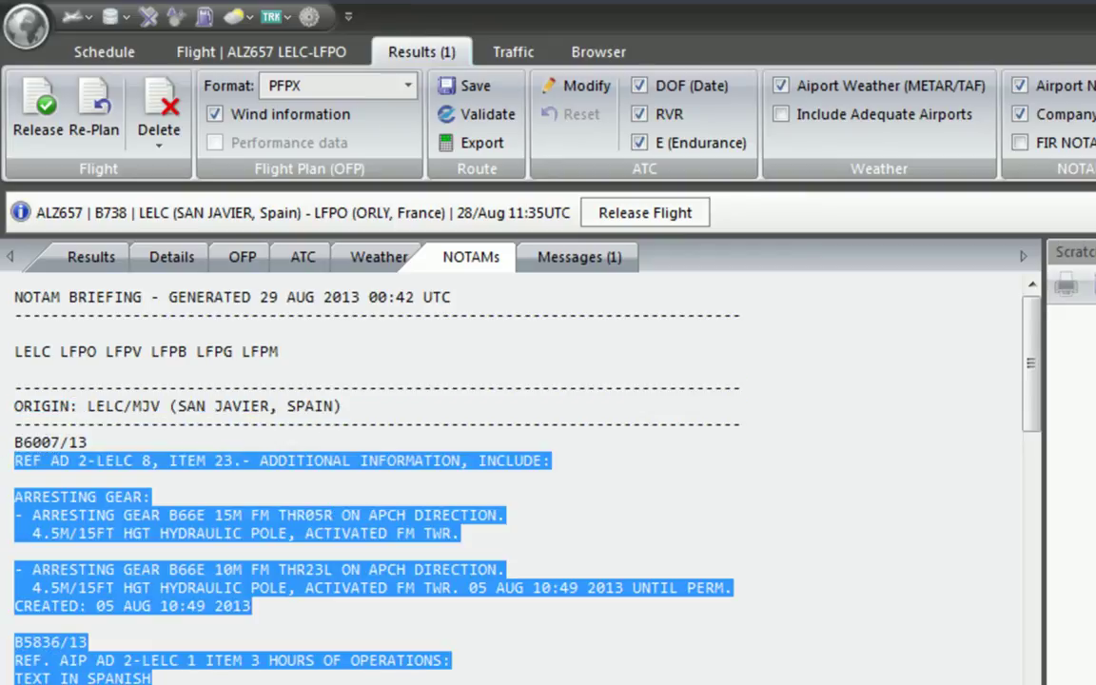
{"action": "left_click", "coordinate": [581, 257]}
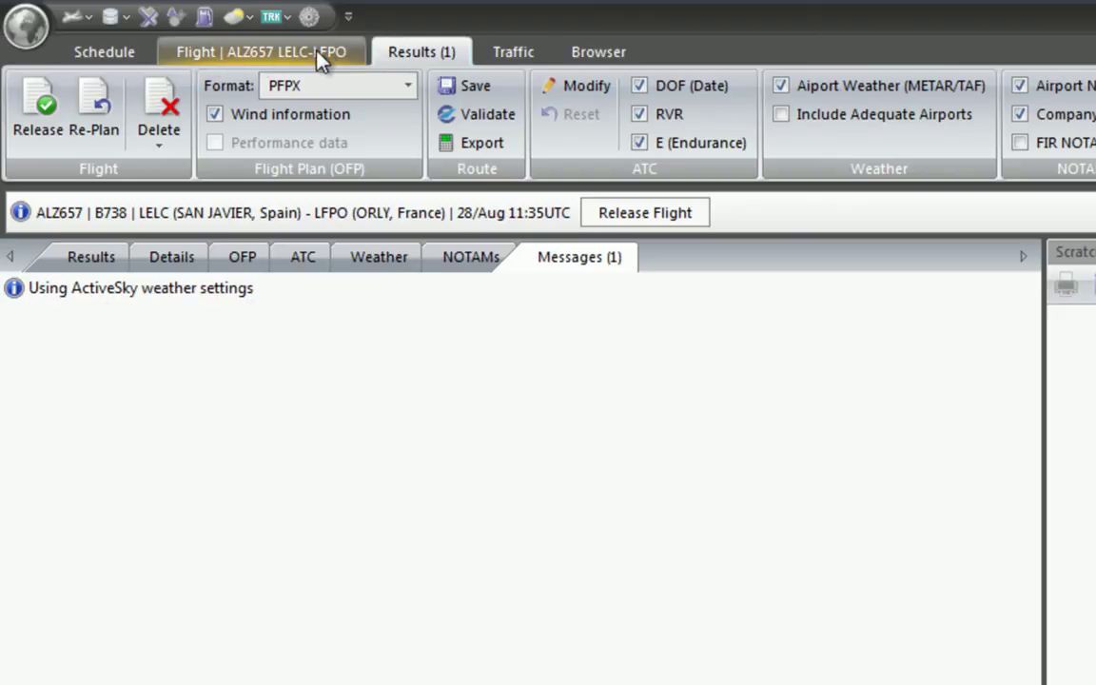
Return to the flight planning data and open the take-off performance calculation with the LELC weather report.
{"action": "left_click", "coordinate": [190, 48]}
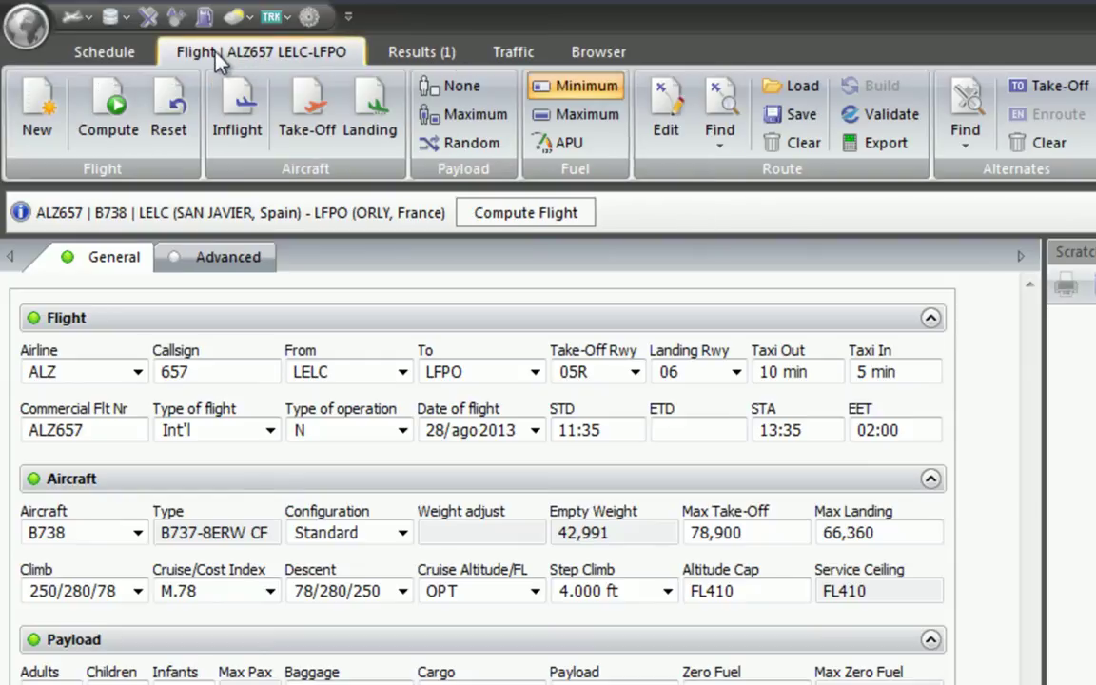
{"action": "left_click", "coordinate": [314, 119]}
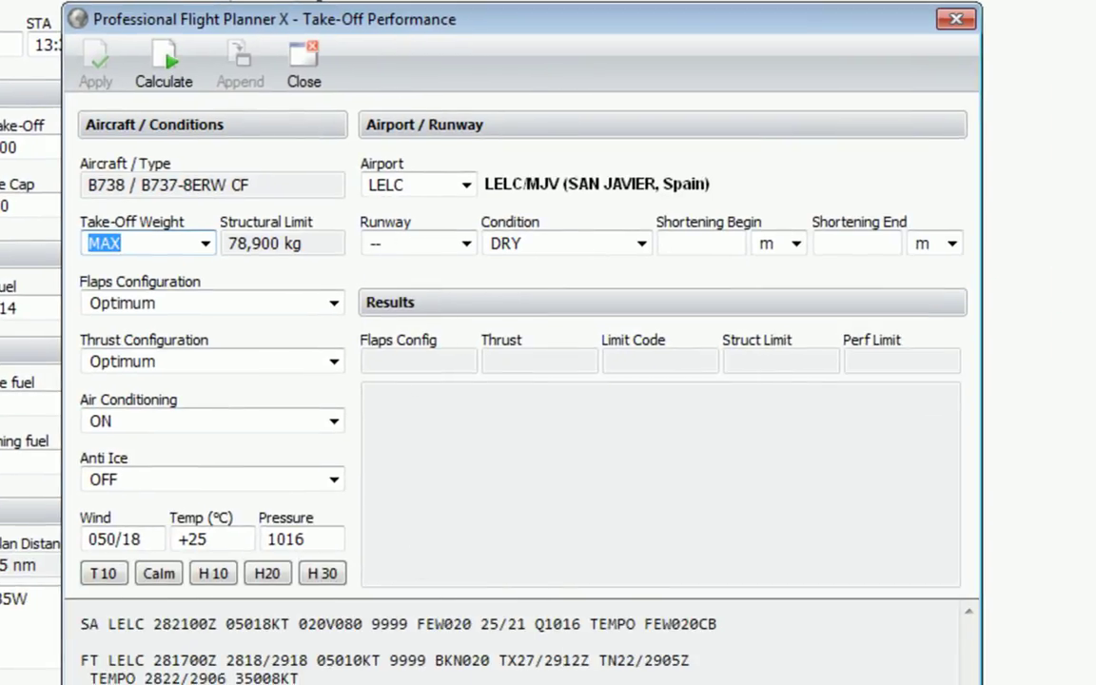
{"action": "left_click_drag", "start_coordinate": [300, 681], "coordinate": [62, 550]}
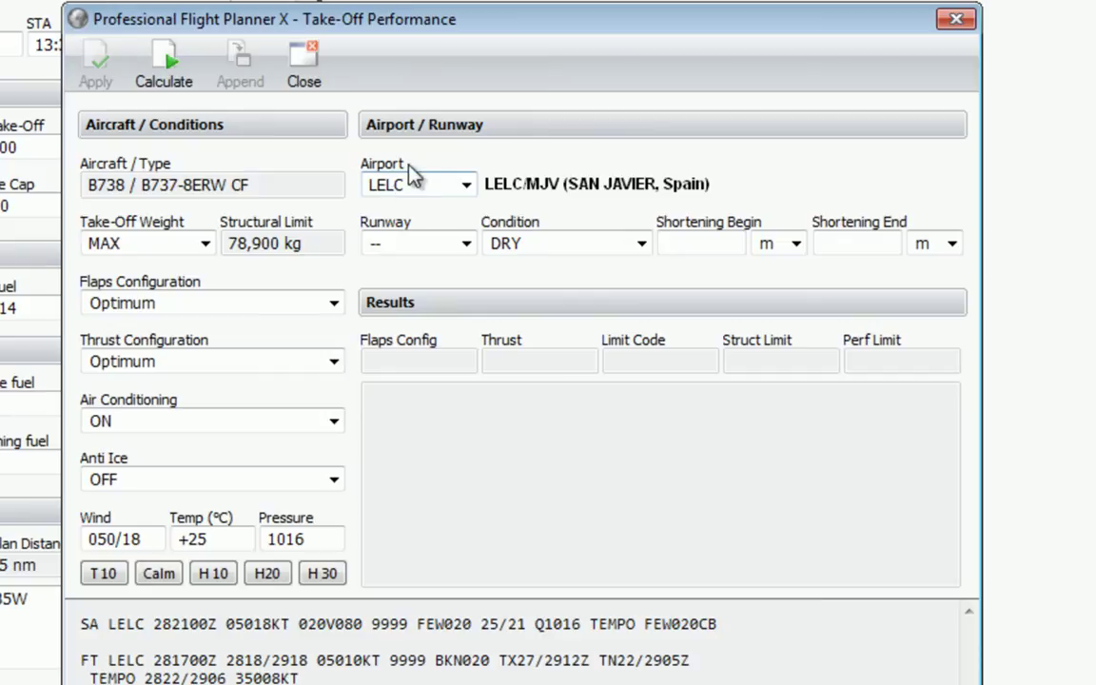
Examine the wind direction and speed, temperature and pressure entries used for the take-off performance.
{"action": "left_click", "coordinate": [146, 540]}
{"action": "left_click_drag", "start_coordinate": [146, 540], "coordinate": [88, 542]}
{"action": "left_click", "coordinate": [108, 547]}
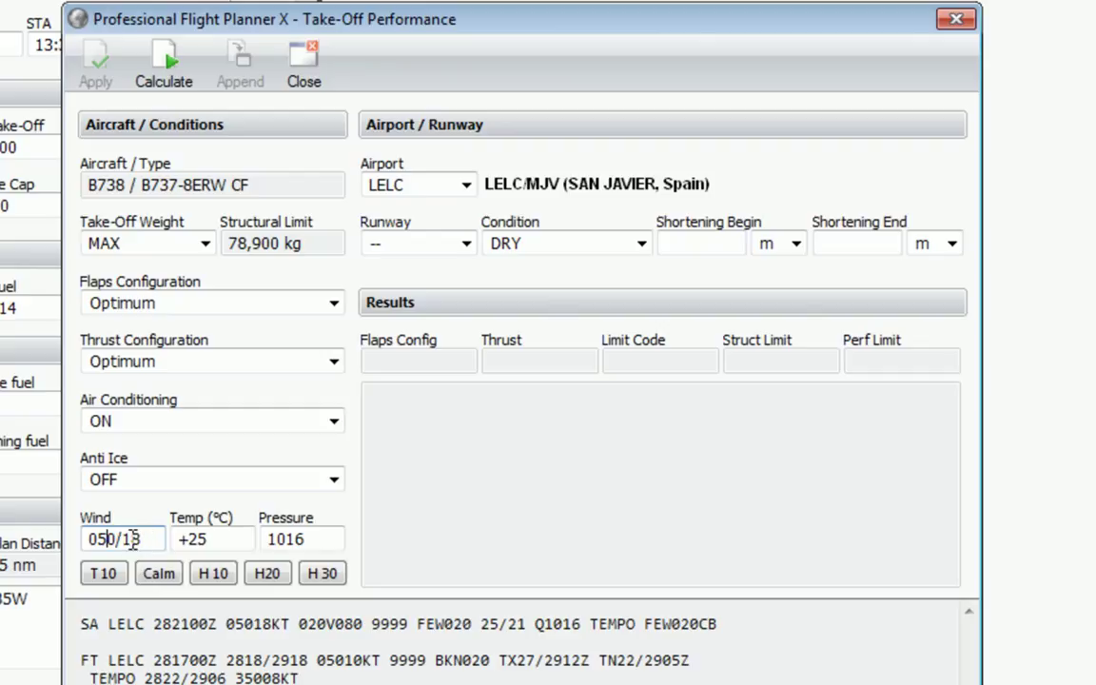
{"action": "left_click_drag", "start_coordinate": [115, 539], "coordinate": [76, 542]}
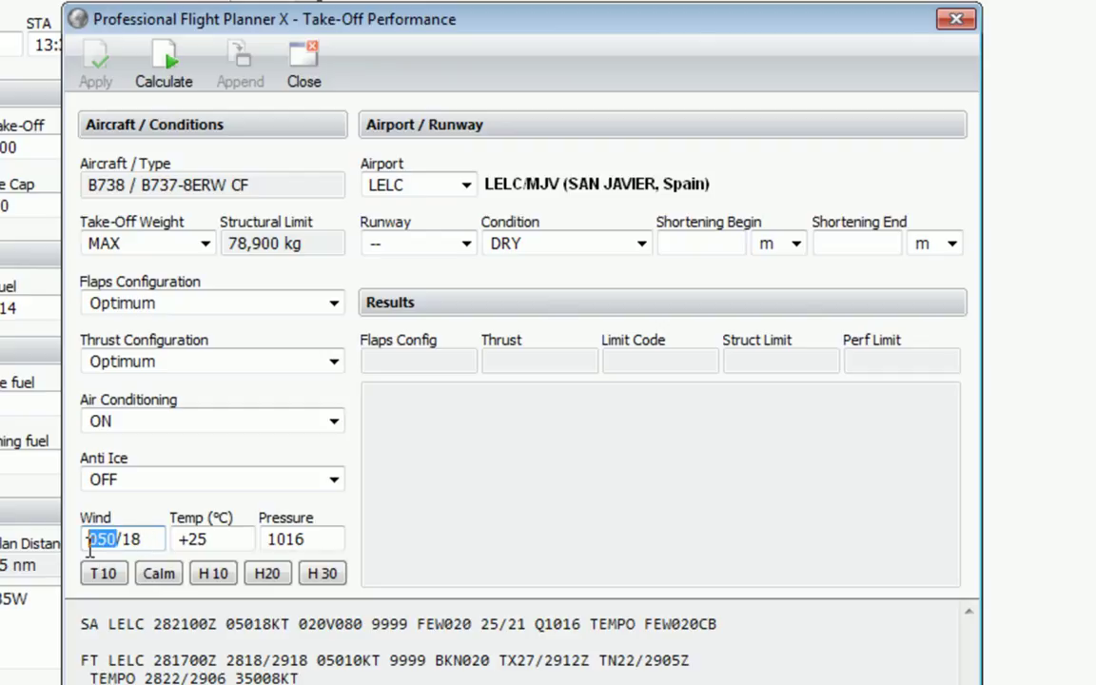
{"action": "left_click_drag", "start_coordinate": [177, 539], "coordinate": [211, 539]}
{"action": "left_click_drag", "start_coordinate": [309, 539], "coordinate": [157, 542]}
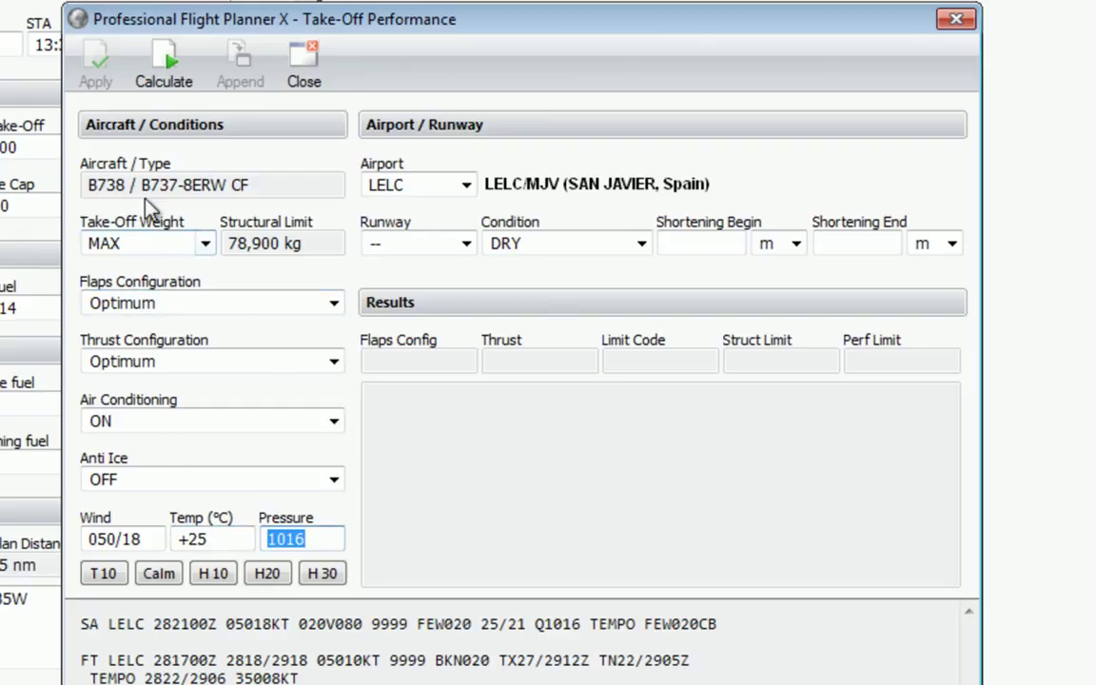
Check the take-off weight option, close the take-off performance window and show the flight schedule.
{"action": "double_click", "coordinate": [154, 245]}
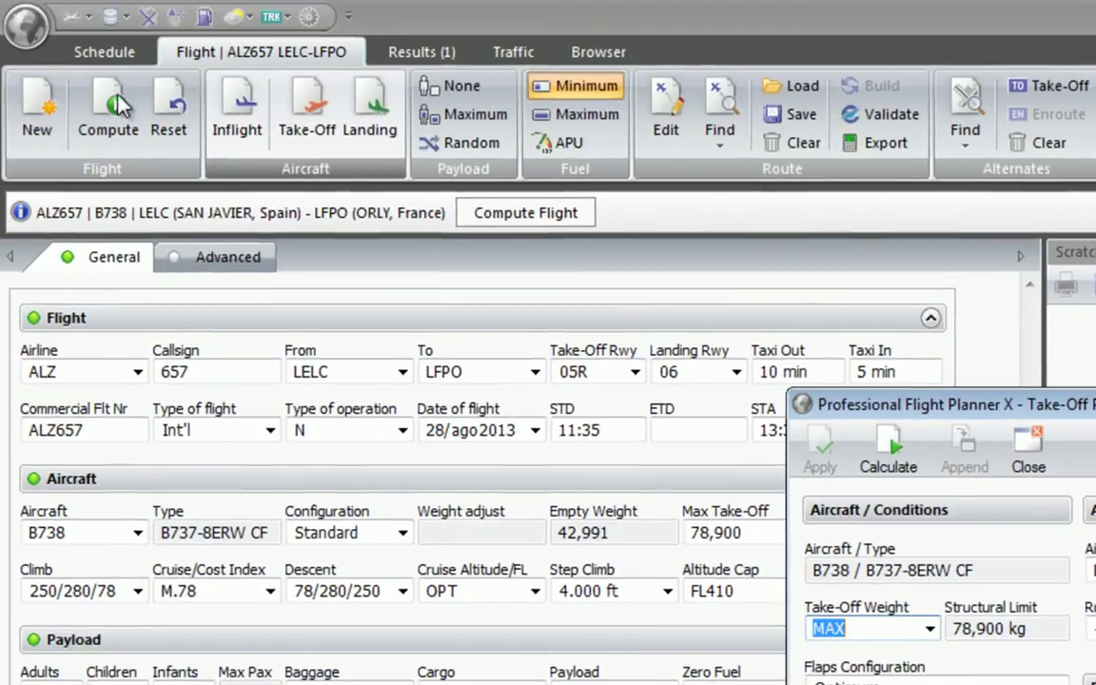
{"action": "left_click", "coordinate": [276, 148]}
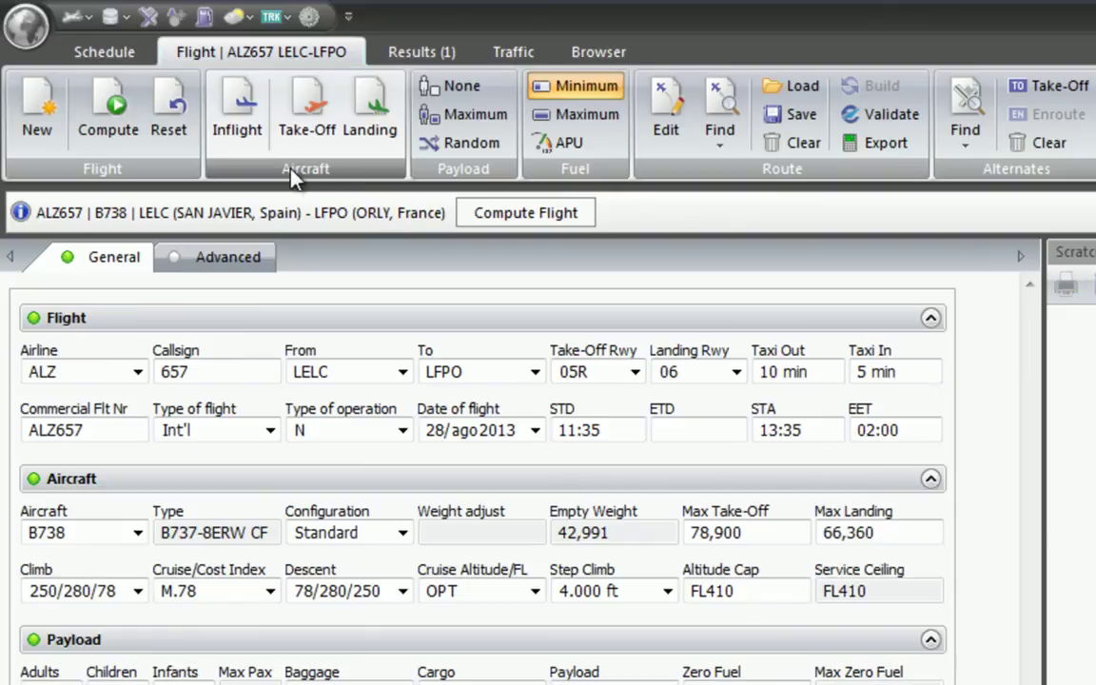
{"action": "left_click", "coordinate": [110, 55]}
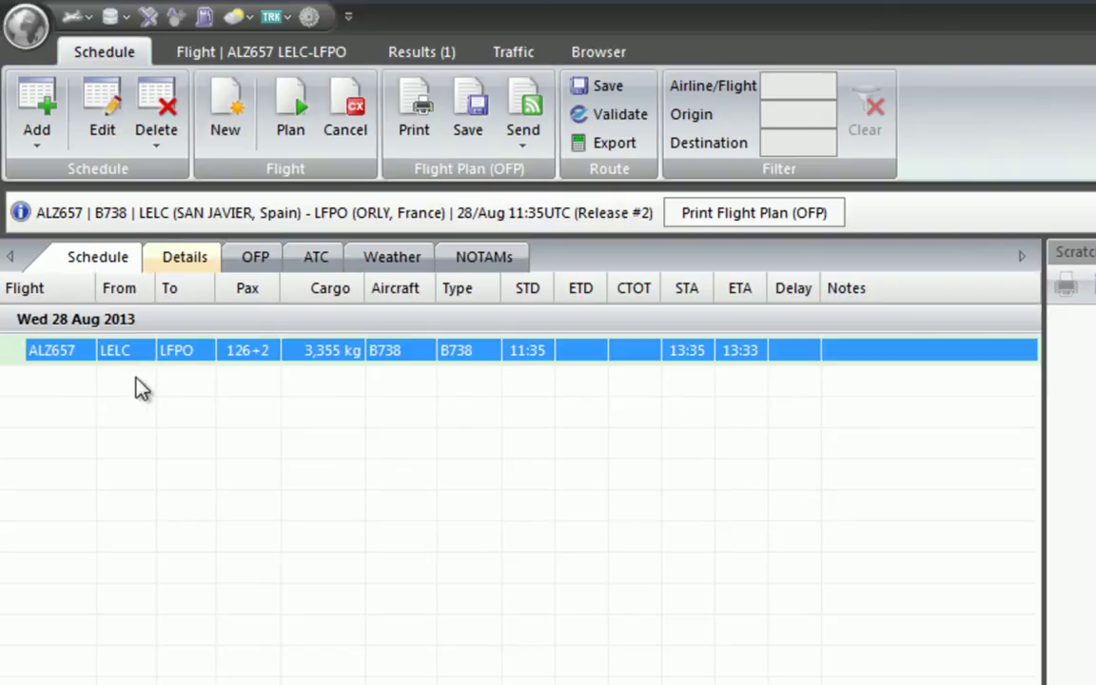
Check the flight's planned weights, reopen the take-off performance calculation and set the take-off weight to 66,000 kg.
{"action": "left_click", "coordinate": [184, 257]}
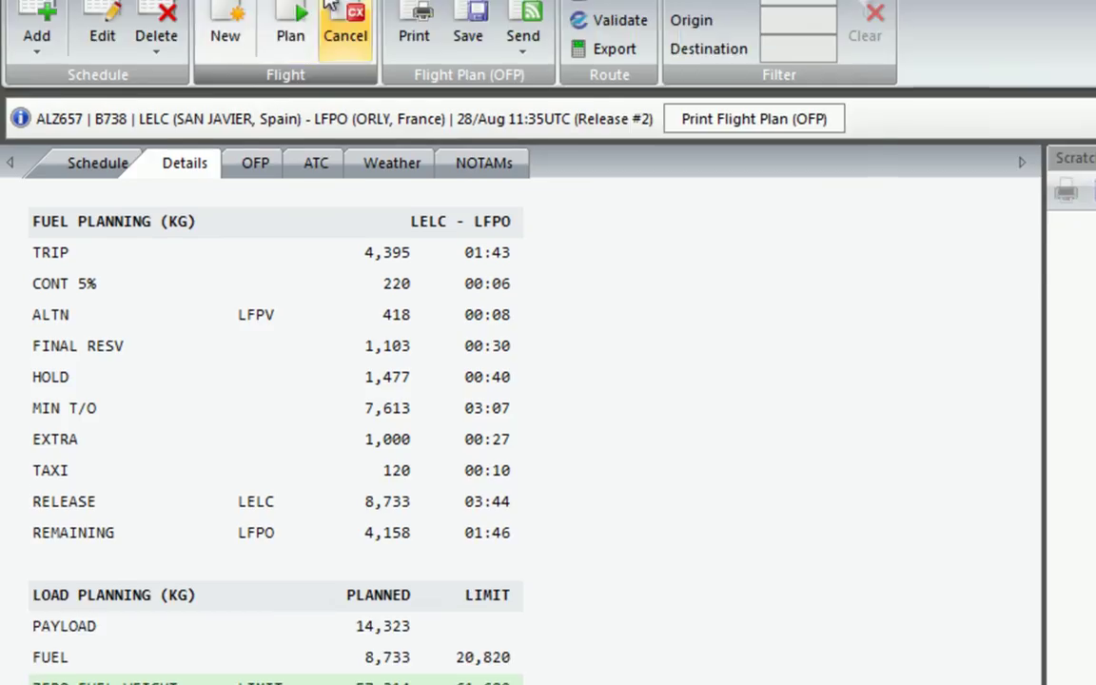
{"action": "left_click", "coordinate": [219, 48]}
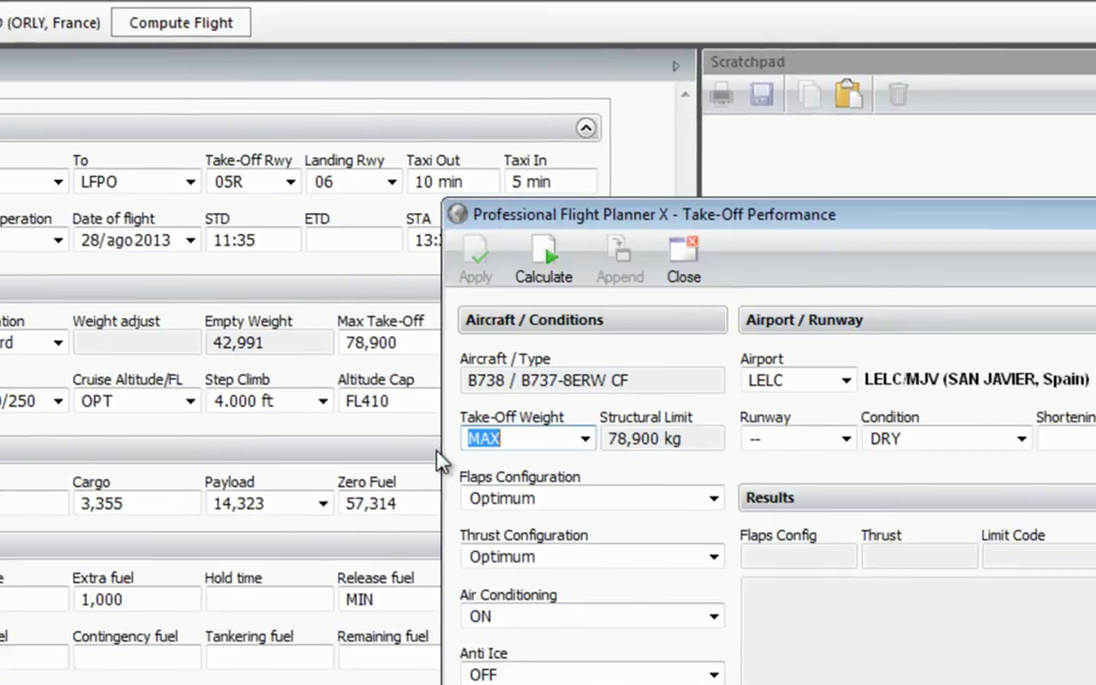
{"action": "type", "text": "66000"}
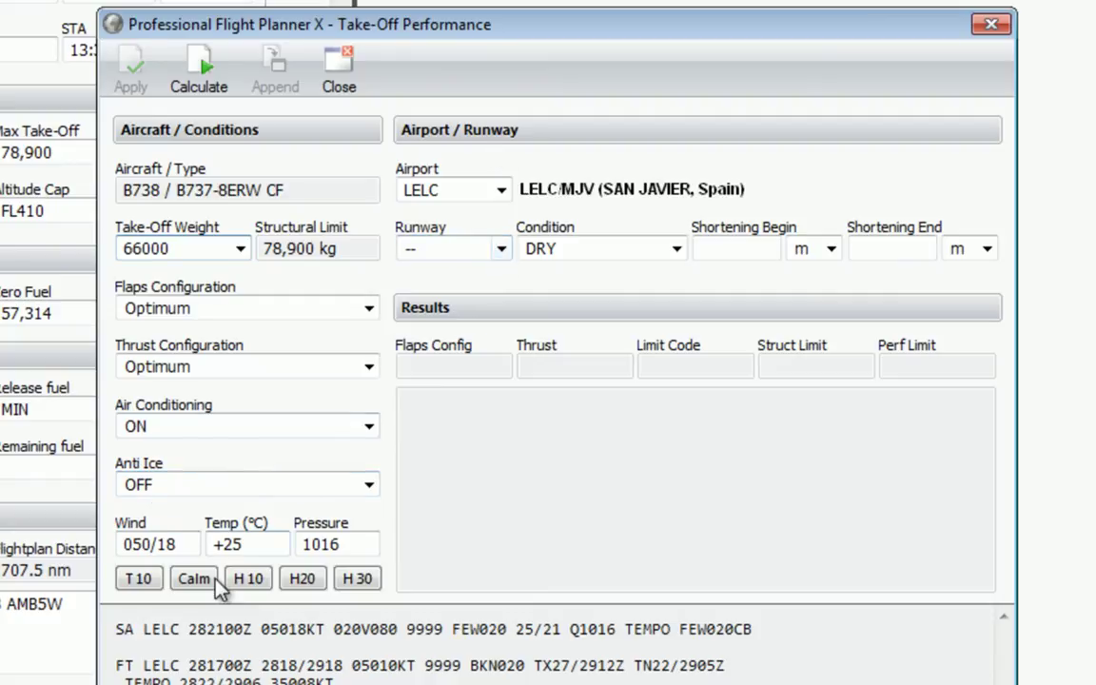
Select runway 05 at LELC and calculate the take-off performance.
{"action": "left_click", "coordinate": [152, 544]}
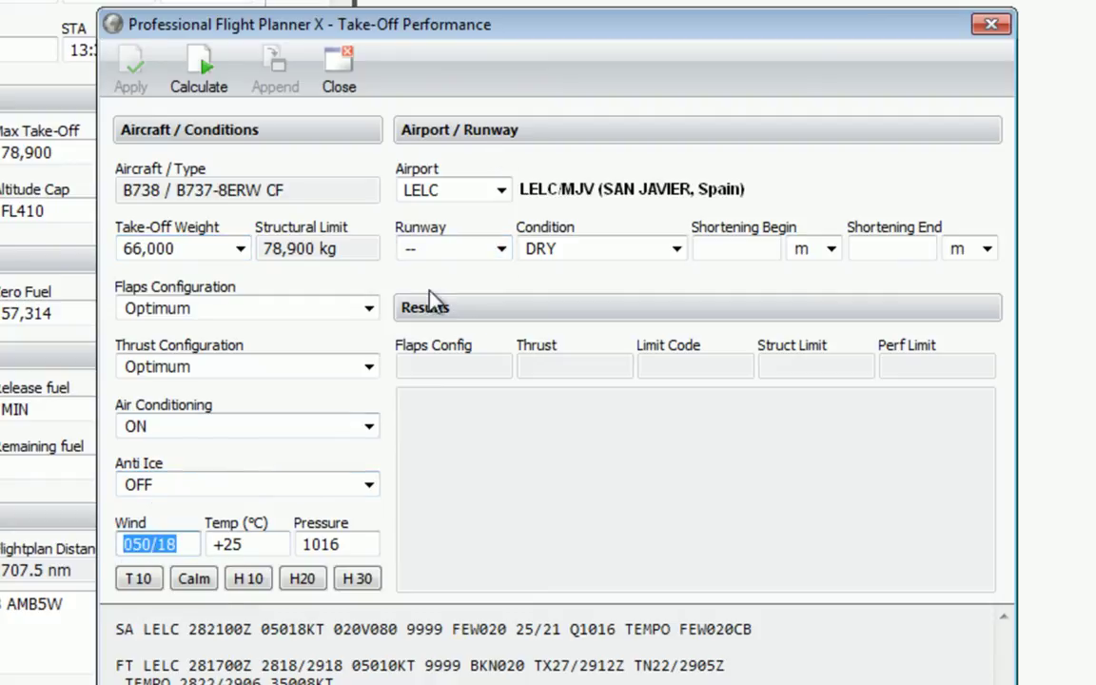
{"action": "left_click", "coordinate": [498, 247]}
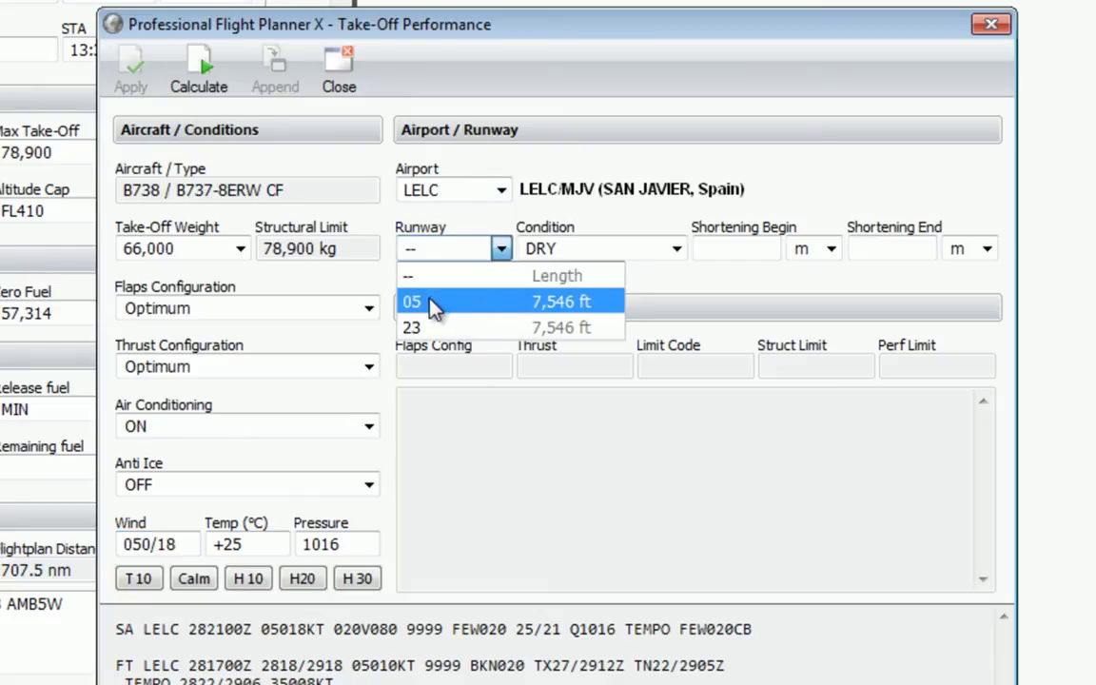
{"action": "left_click", "coordinate": [432, 304]}
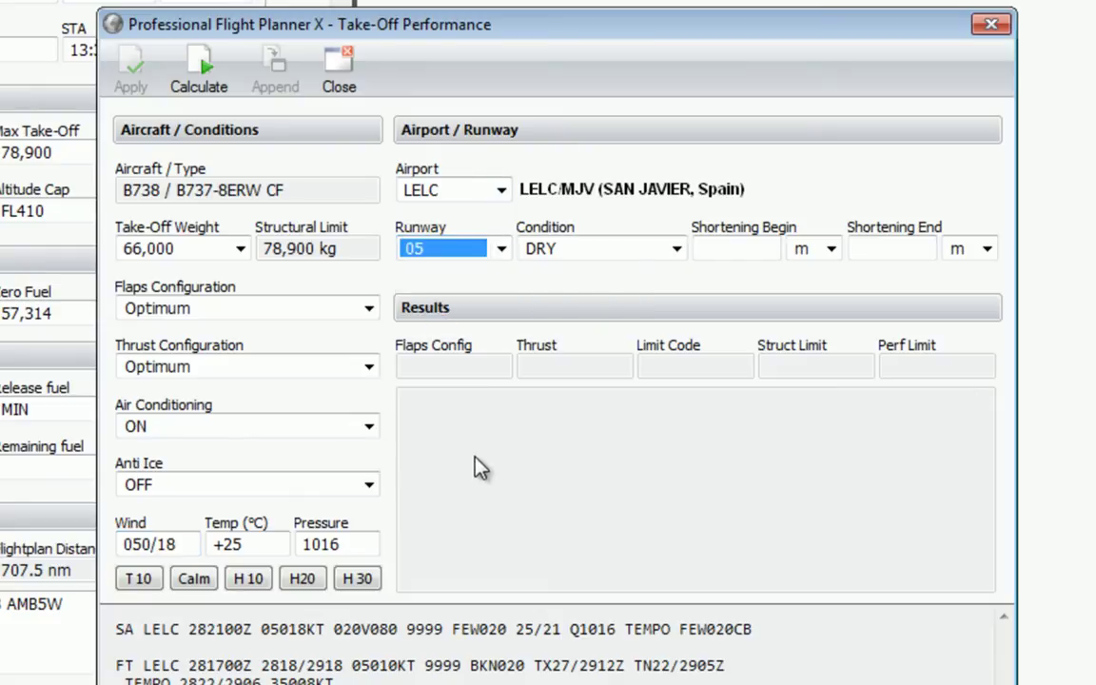
{"action": "left_click", "coordinate": [192, 76]}
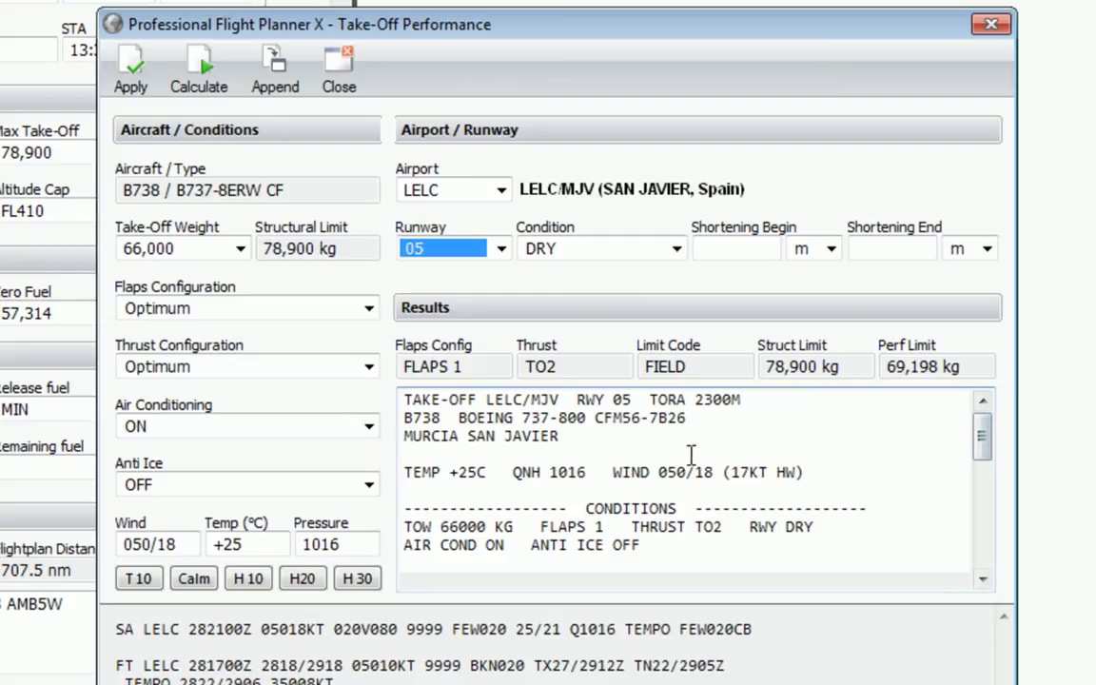
Examine the reduced thrust table, including the unauthorised temperatures and the marked row's assumed temperature and take-off speeds.
{"action": "left_click_drag", "start_coordinate": [406, 472], "coordinate": [994, 506]}
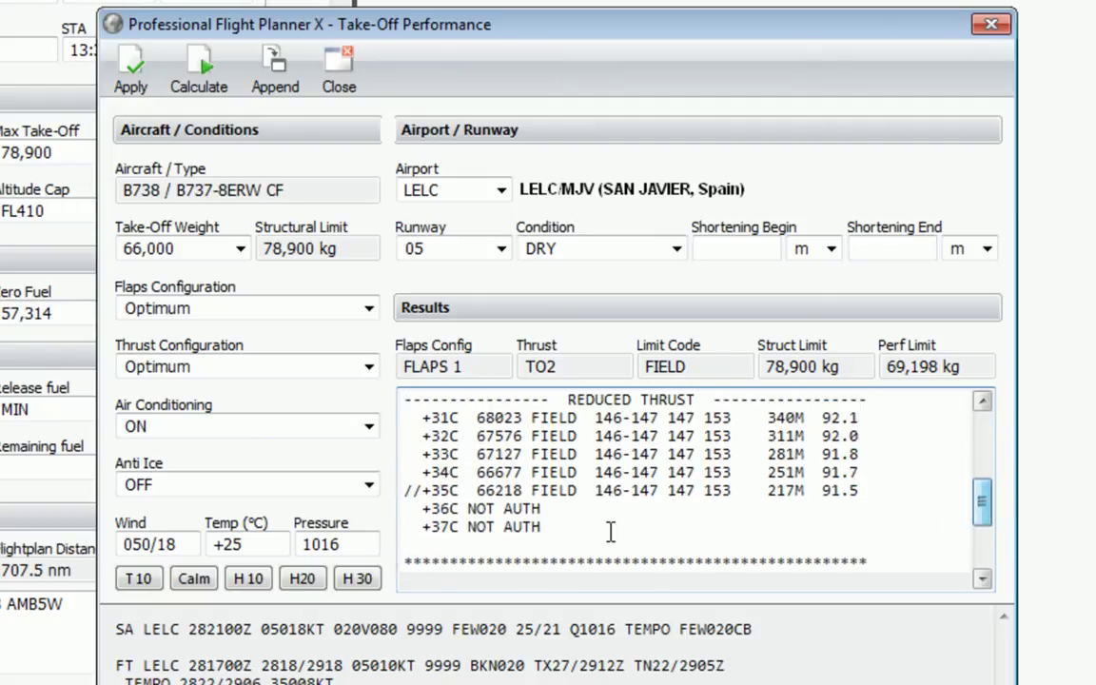
{"action": "left_click", "coordinate": [426, 527]}
{"action": "left_click_drag", "start_coordinate": [426, 527], "coordinate": [514, 528]}
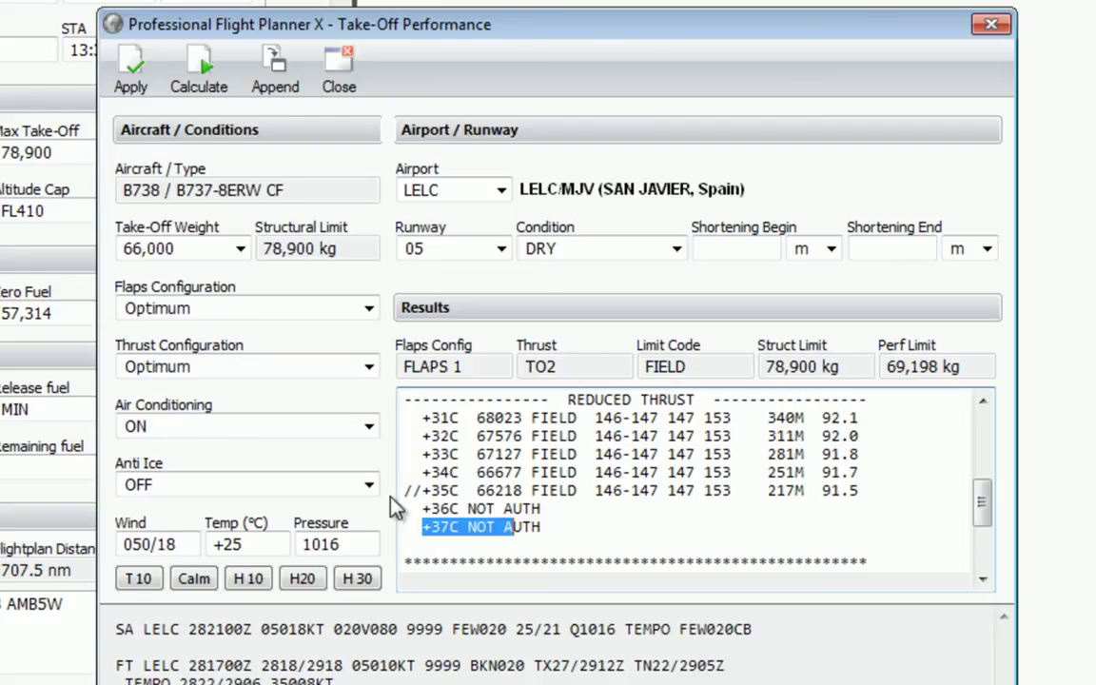
{"action": "left_click", "coordinate": [489, 487]}
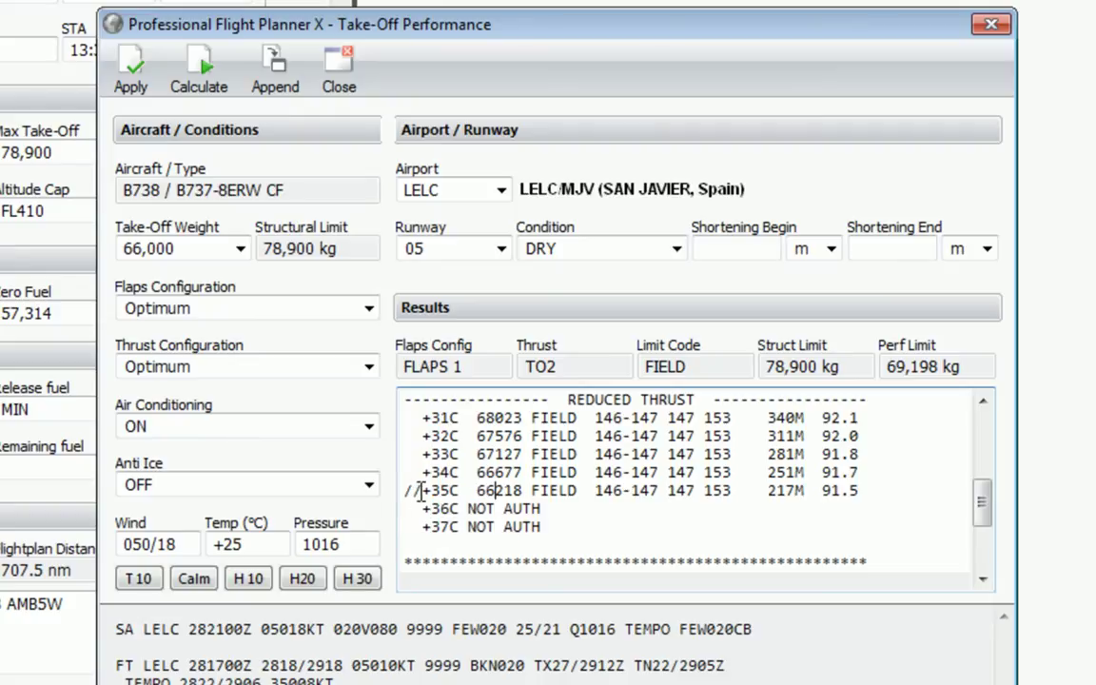
{"action": "left_click_drag", "start_coordinate": [420, 491], "coordinate": [461, 494]}
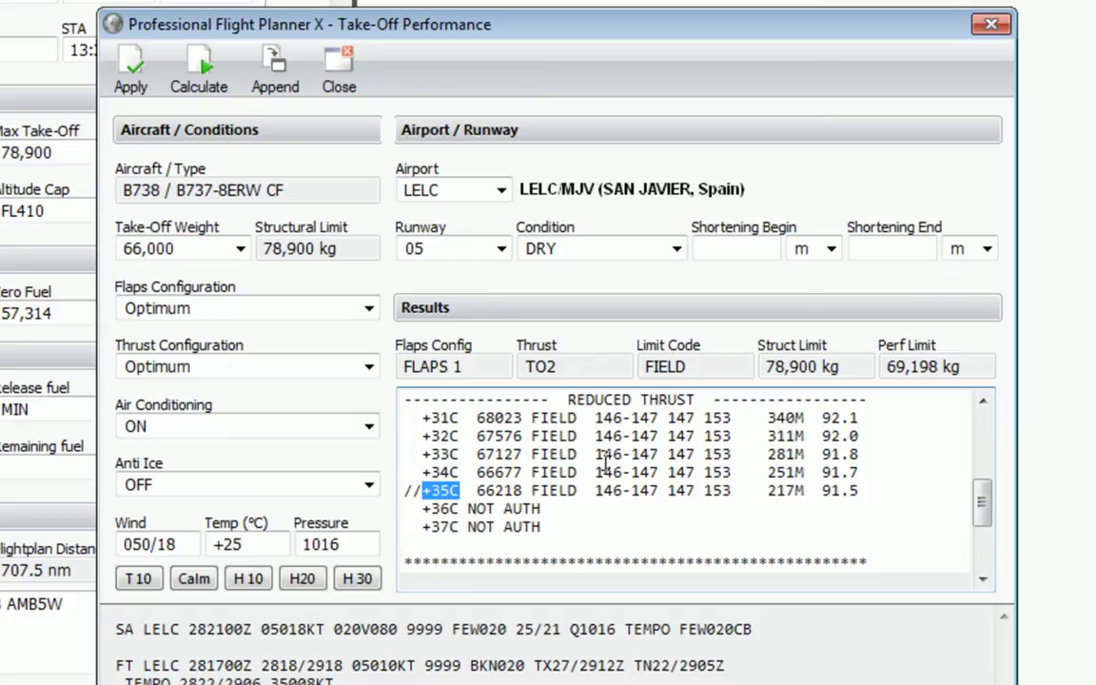
{"action": "left_click_drag", "start_coordinate": [595, 491], "coordinate": [737, 490]}
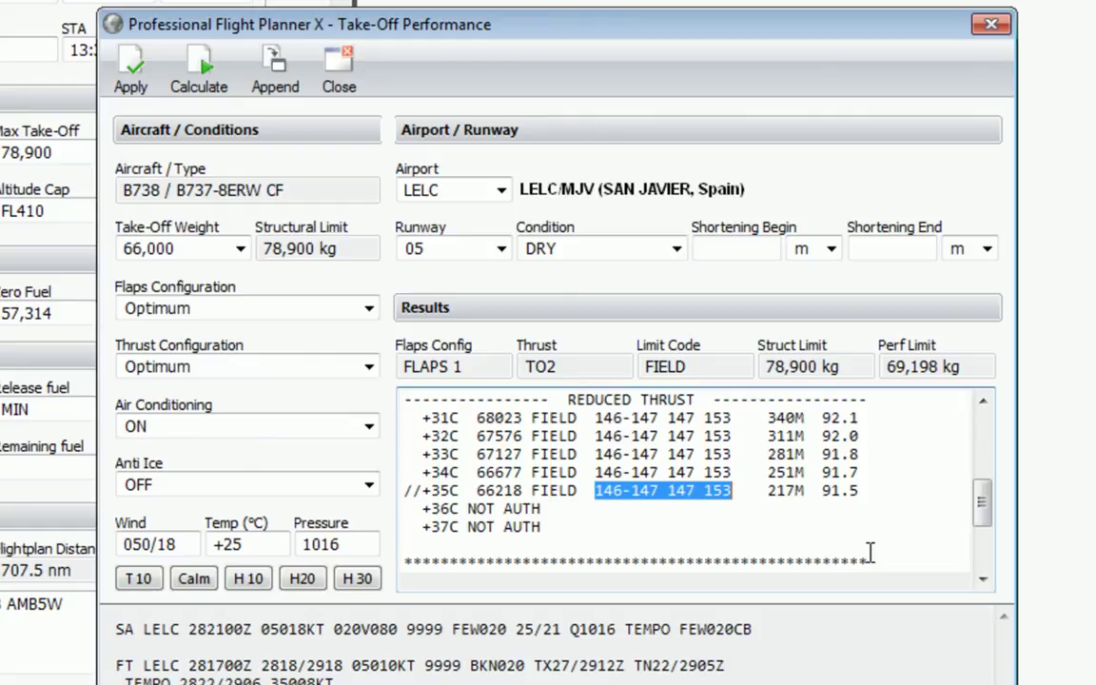
Review the marked row's distance and thrust values and the full thrust row, and close the take-off performance window.
{"action": "left_click_drag", "start_coordinate": [985, 522], "coordinate": [980, 484]}
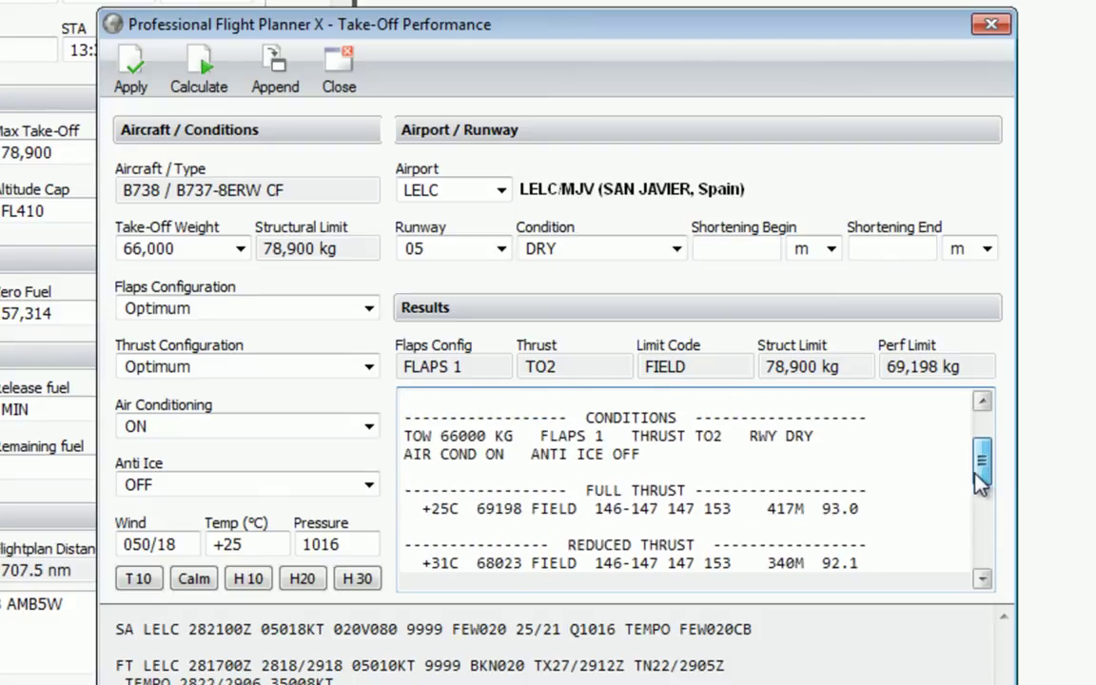
{"action": "left_click_drag", "start_coordinate": [980, 483], "coordinate": [984, 514]}
{"action": "mouse_move", "coordinate": [767, 490]}
{"action": "left_mouse_down"}
{"action": "mouse_move", "coordinate": [805, 490]}
{"action": "mouse_move", "coordinate": [770, 491]}
{"action": "left_mouse_up"}
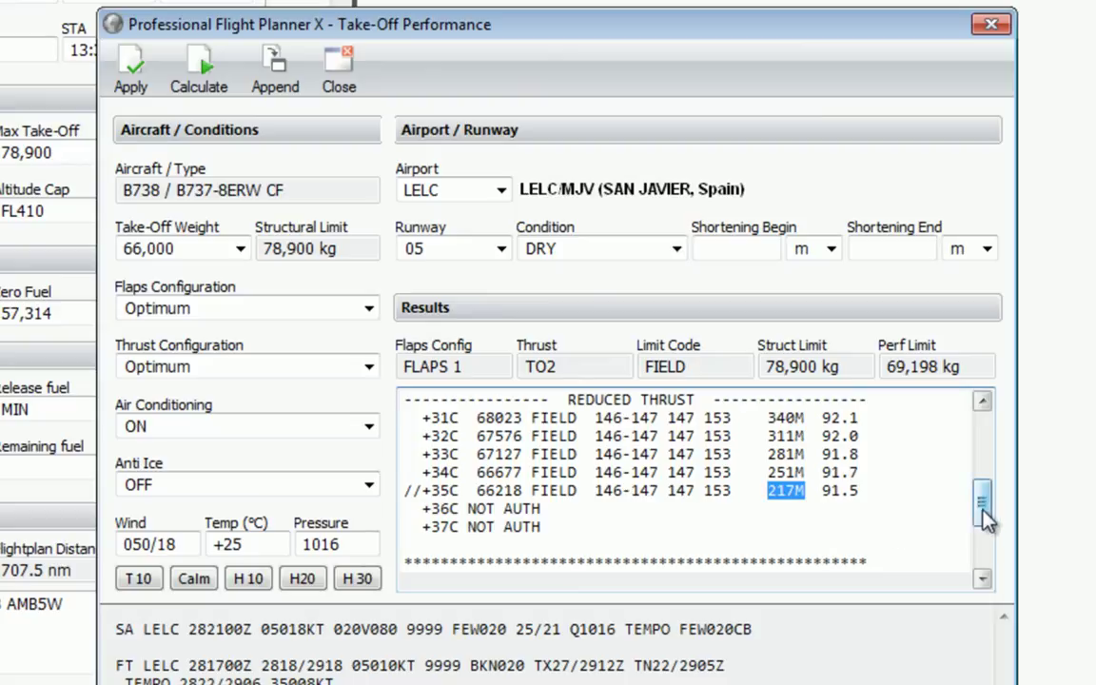
{"action": "left_click_drag", "start_coordinate": [861, 490], "coordinate": [822, 490]}
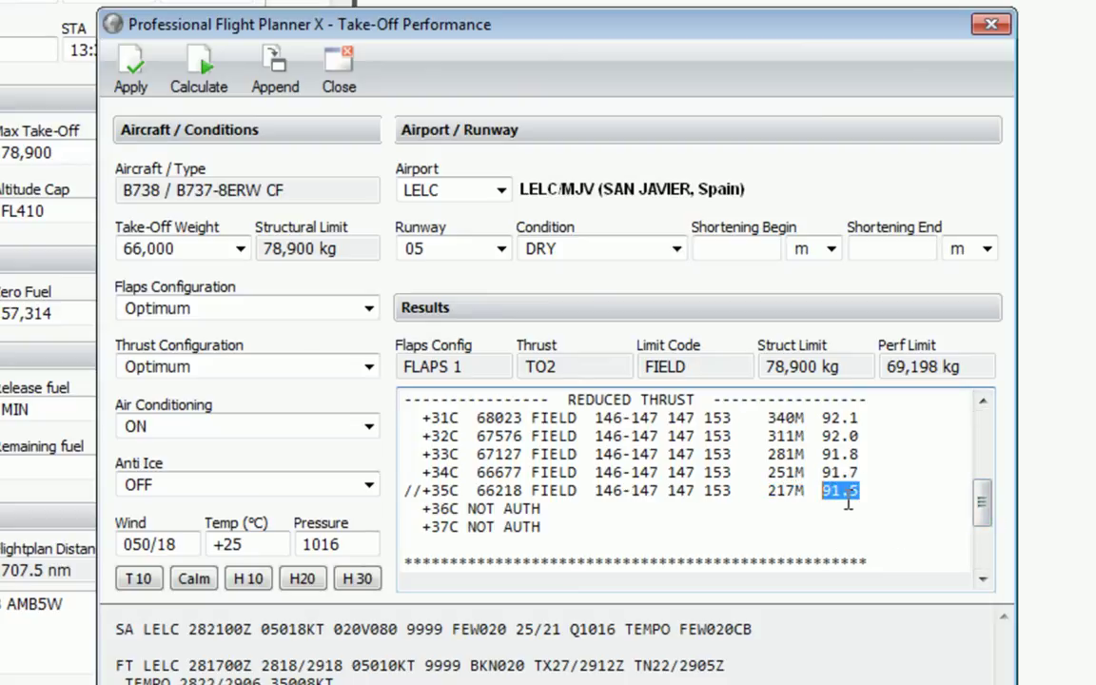
{"action": "mouse_move", "coordinate": [983, 501]}
{"action": "left_mouse_down"}
{"action": "mouse_move", "coordinate": [989, 472]}
{"action": "mouse_move", "coordinate": [991, 508]}
{"action": "mouse_move", "coordinate": [988, 481]}
{"action": "left_mouse_up"}
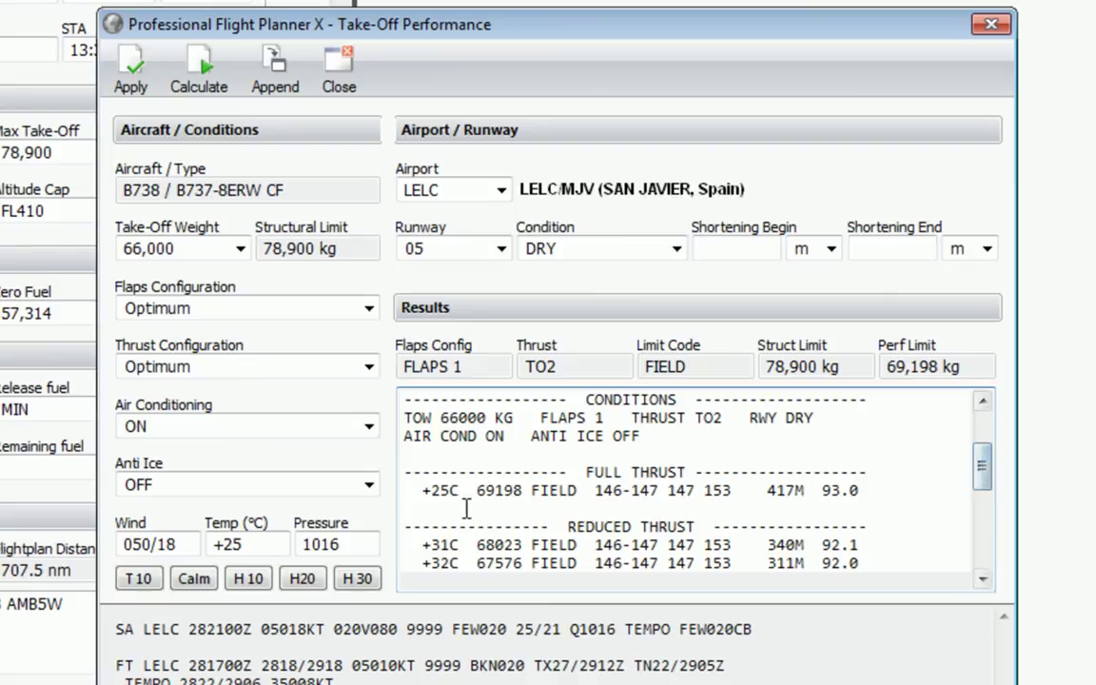
{"action": "left_click_drag", "start_coordinate": [415, 495], "coordinate": [868, 490]}
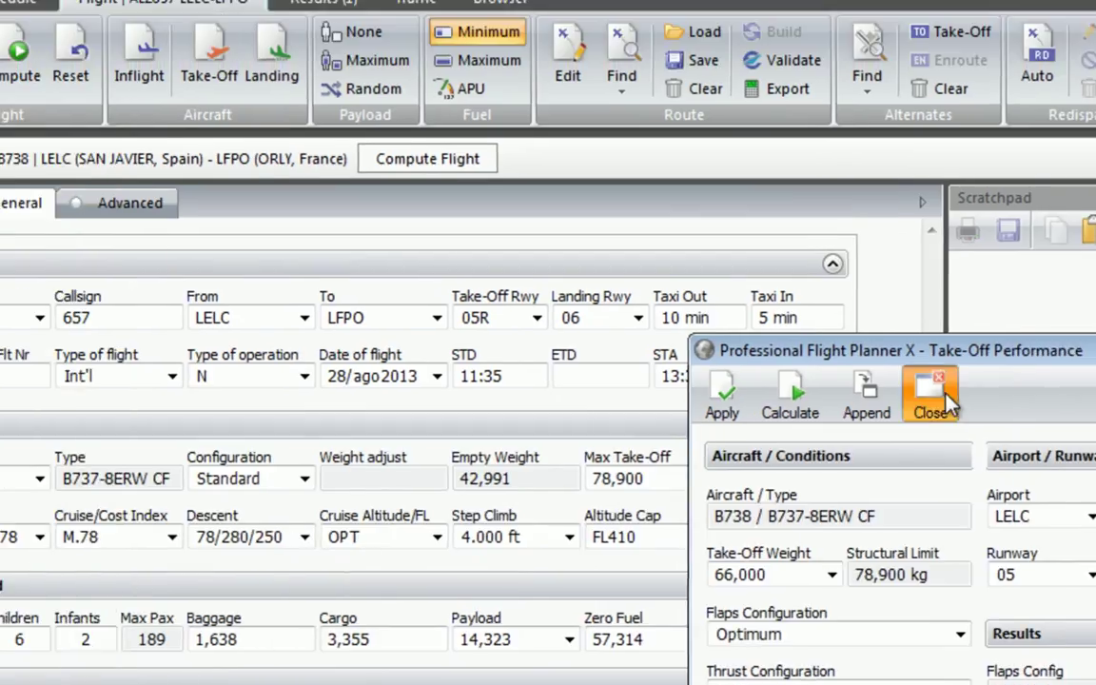
{"action": "left_click", "coordinate": [449, 132]}
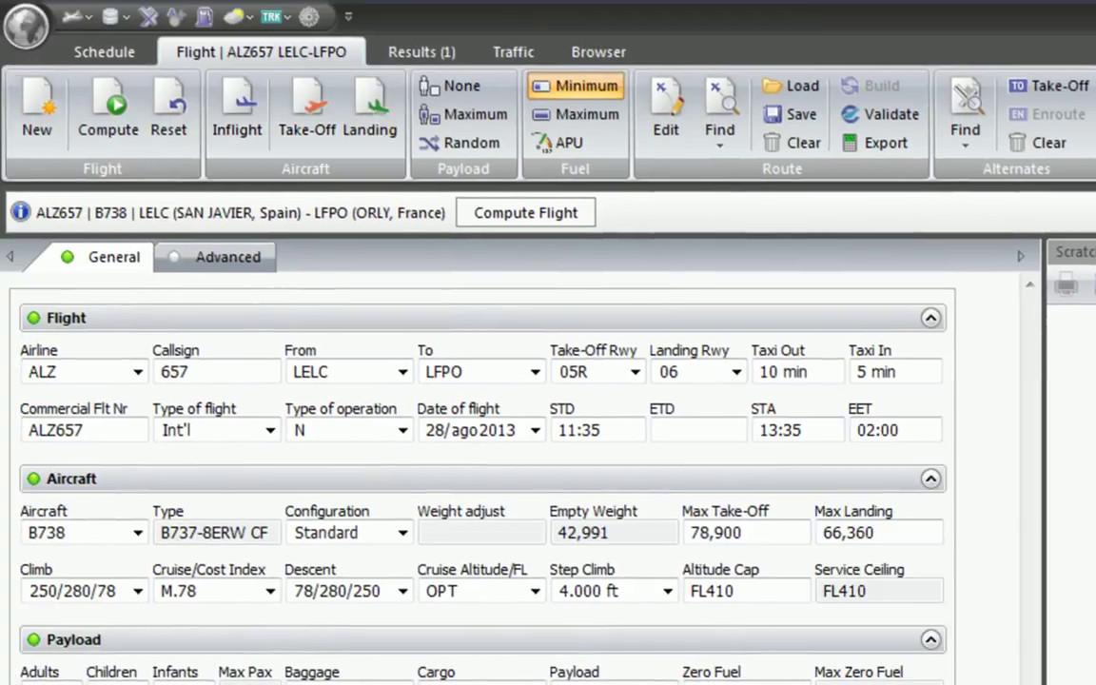
Add the release details, weather briefing and wind charts for FL370, FL390 and FL410 to the flight plan printout, and close the print options.
{"action": "left_click", "coordinate": [95, 54]}
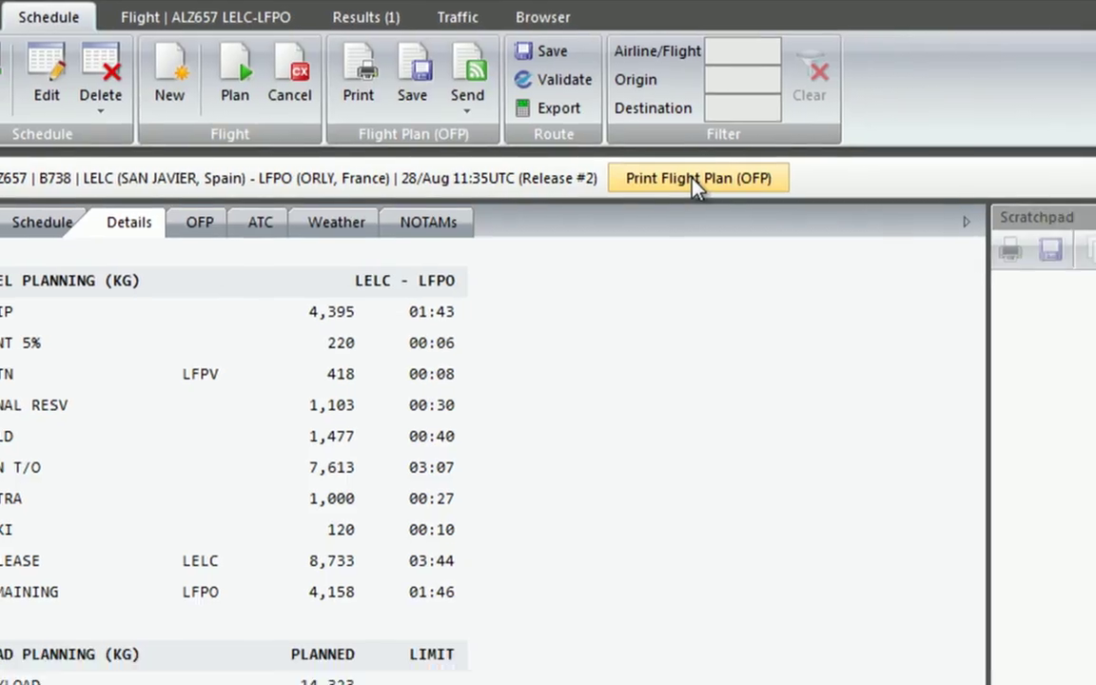
{"action": "left_click", "coordinate": [752, 213]}
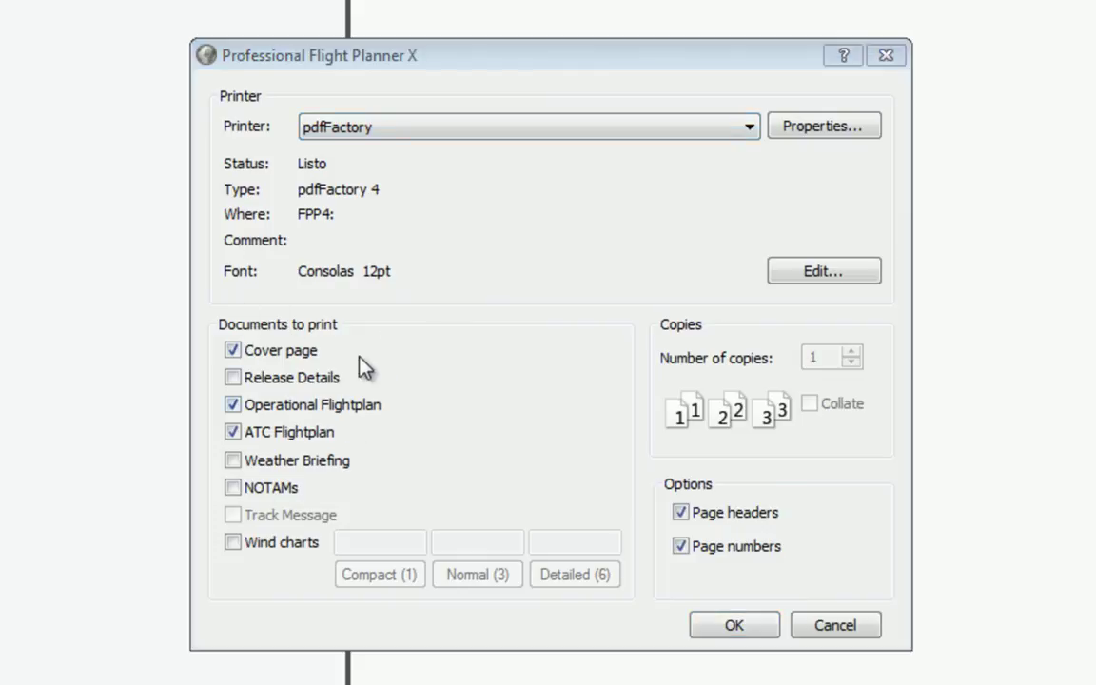
{"action": "left_click", "coordinate": [276, 465]}
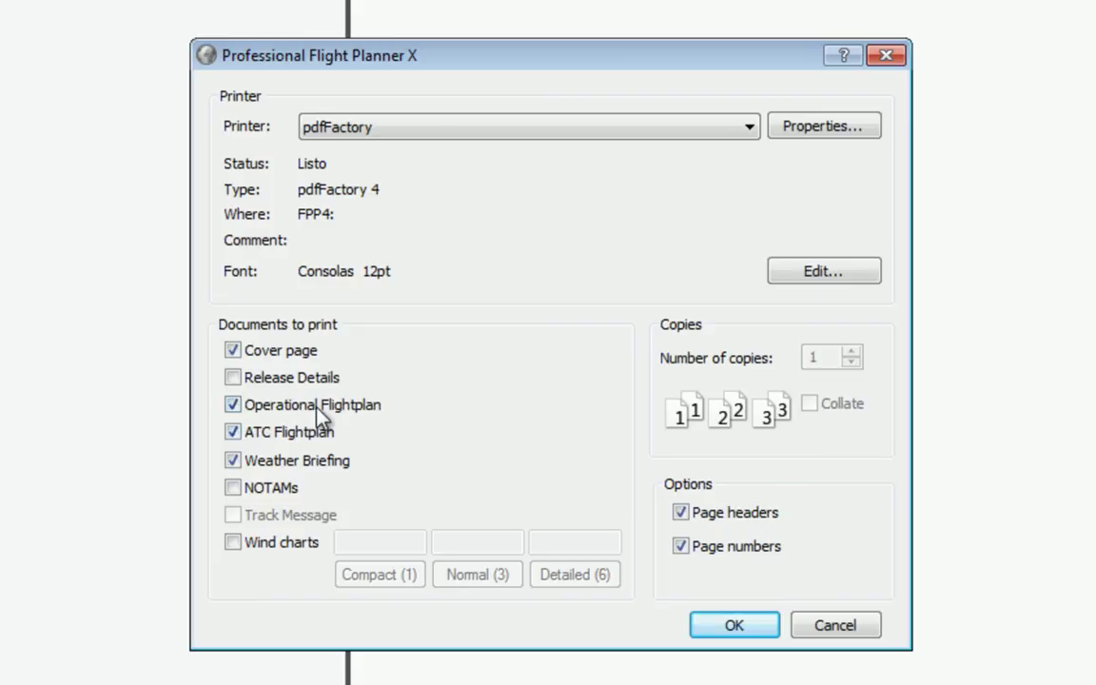
{"action": "left_click", "coordinate": [301, 377]}
{"action": "left_click", "coordinate": [280, 489]}
{"action": "left_click", "coordinate": [236, 542]}
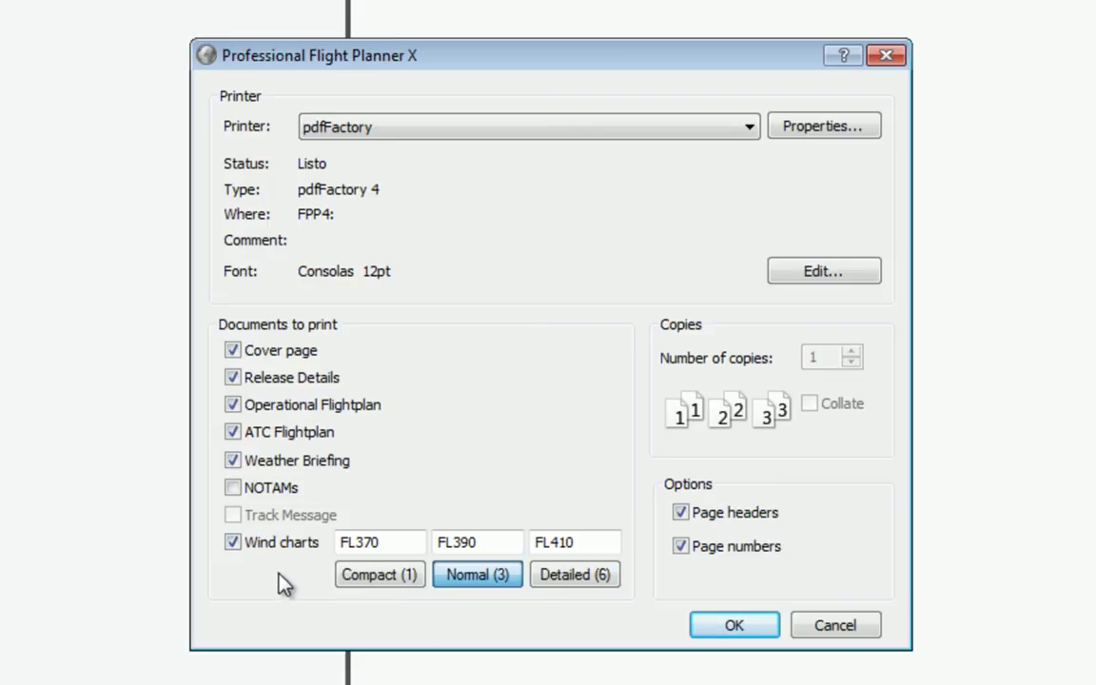
{"action": "left_click", "coordinate": [834, 625]}
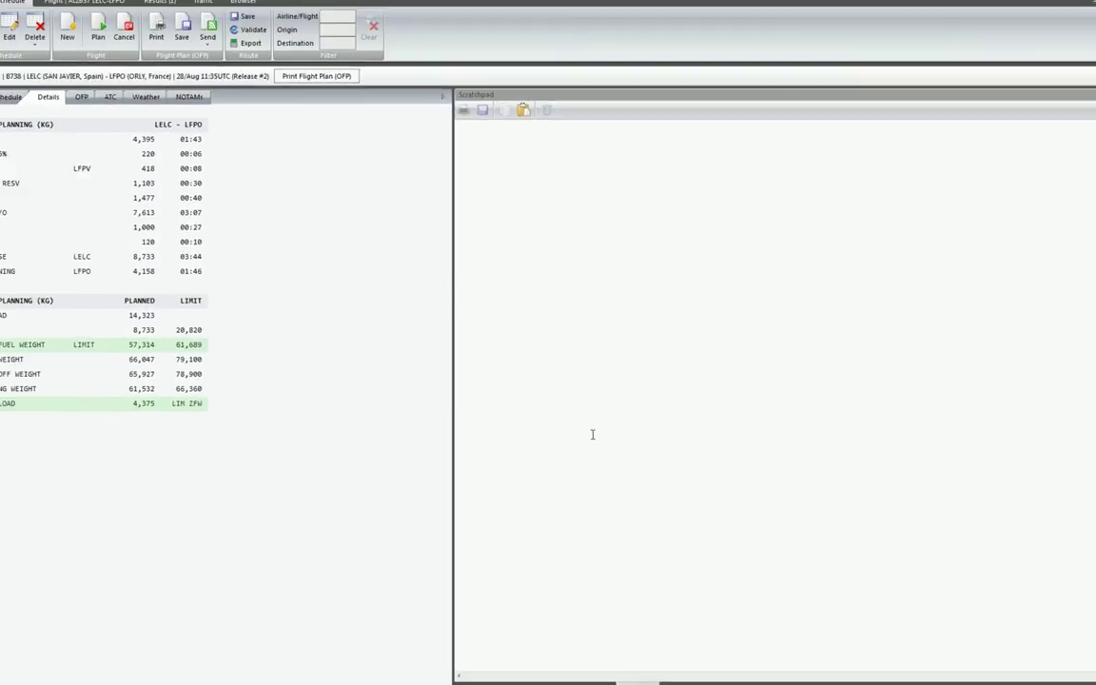
Return to the flight schedule, look over the oceanic tracks and the weather and NOTAM reports, and display the world map.
{"action": "left_click", "coordinate": [9, 98]}
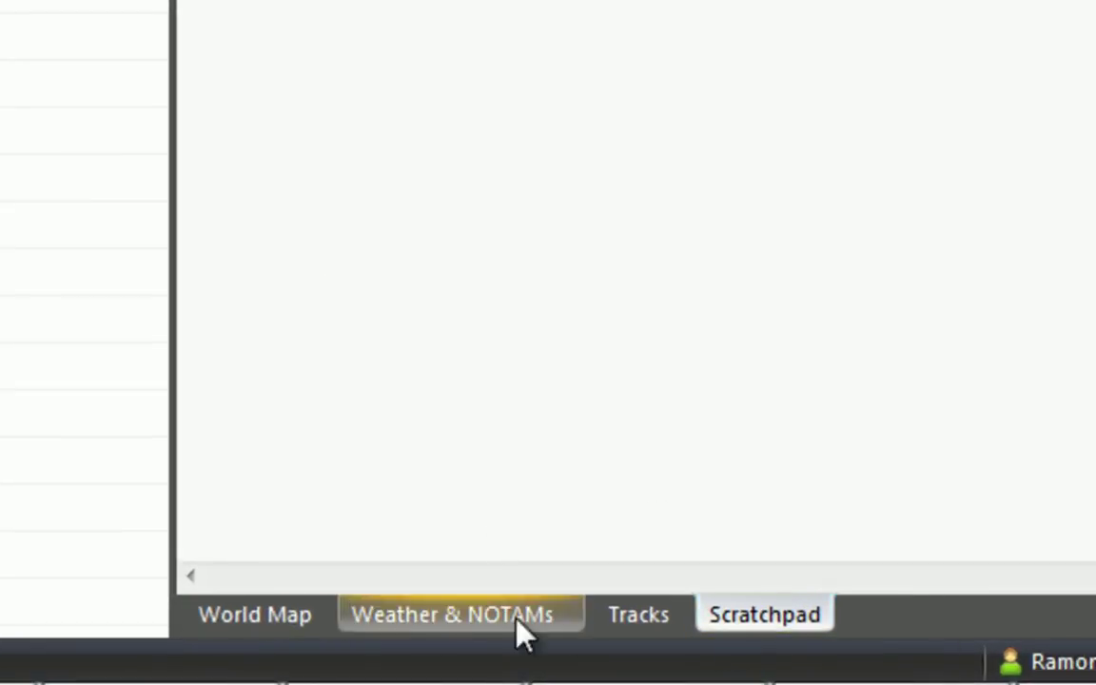
{"action": "left_click", "coordinate": [638, 621]}
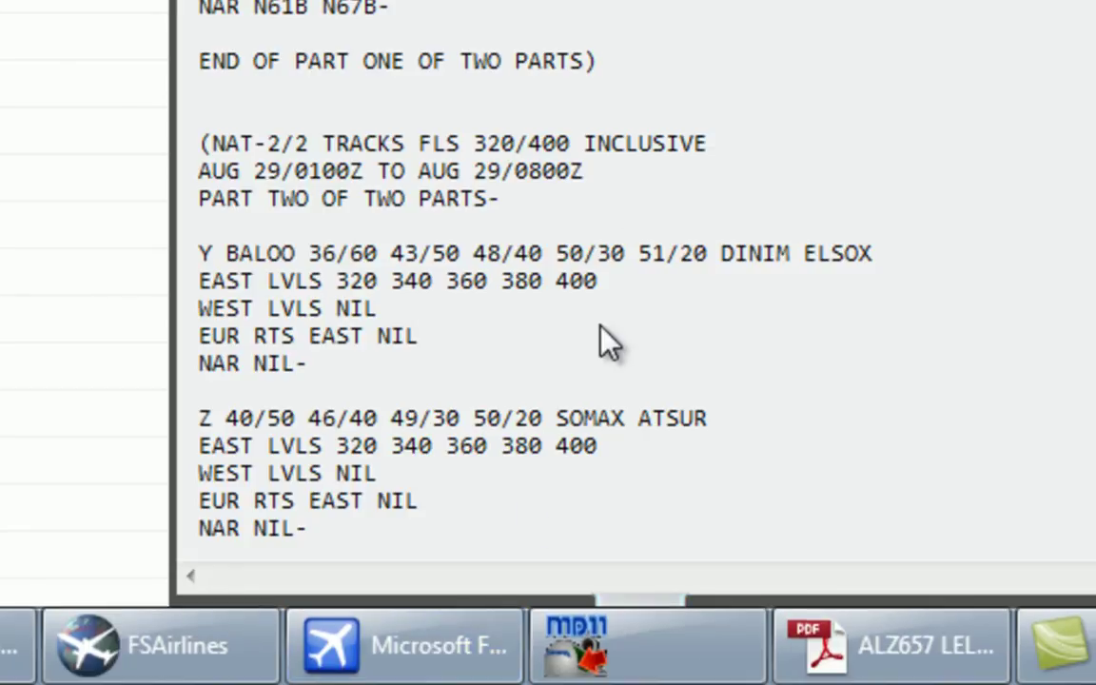
{"action": "left_click", "coordinate": [464, 616]}
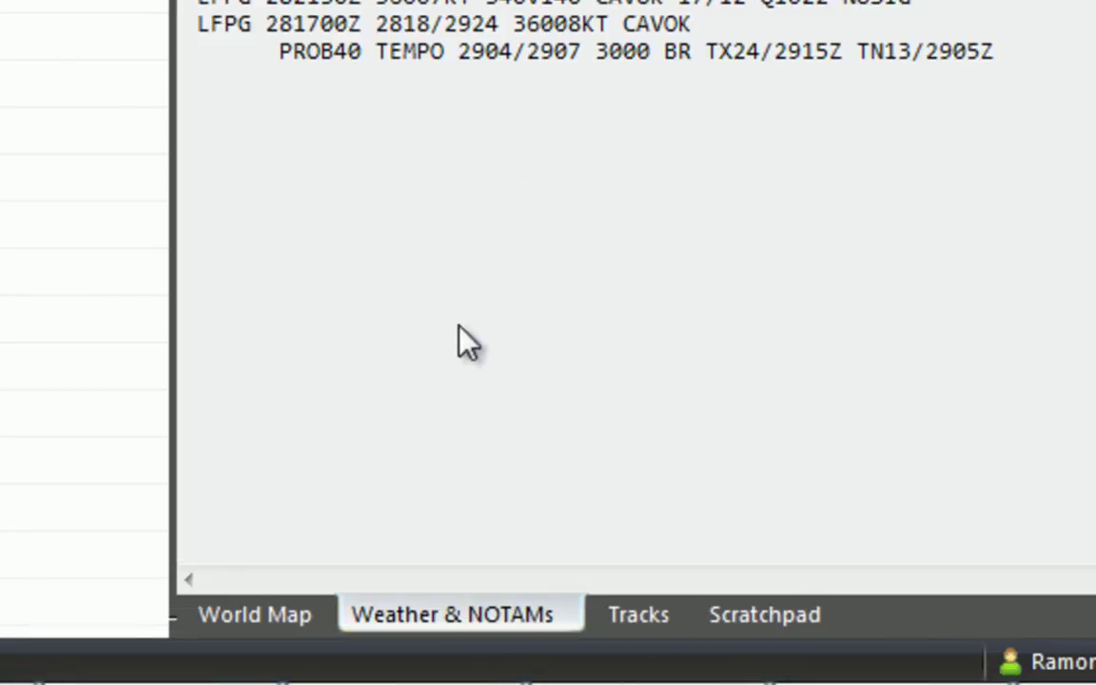
{"action": "left_click", "coordinate": [269, 611]}
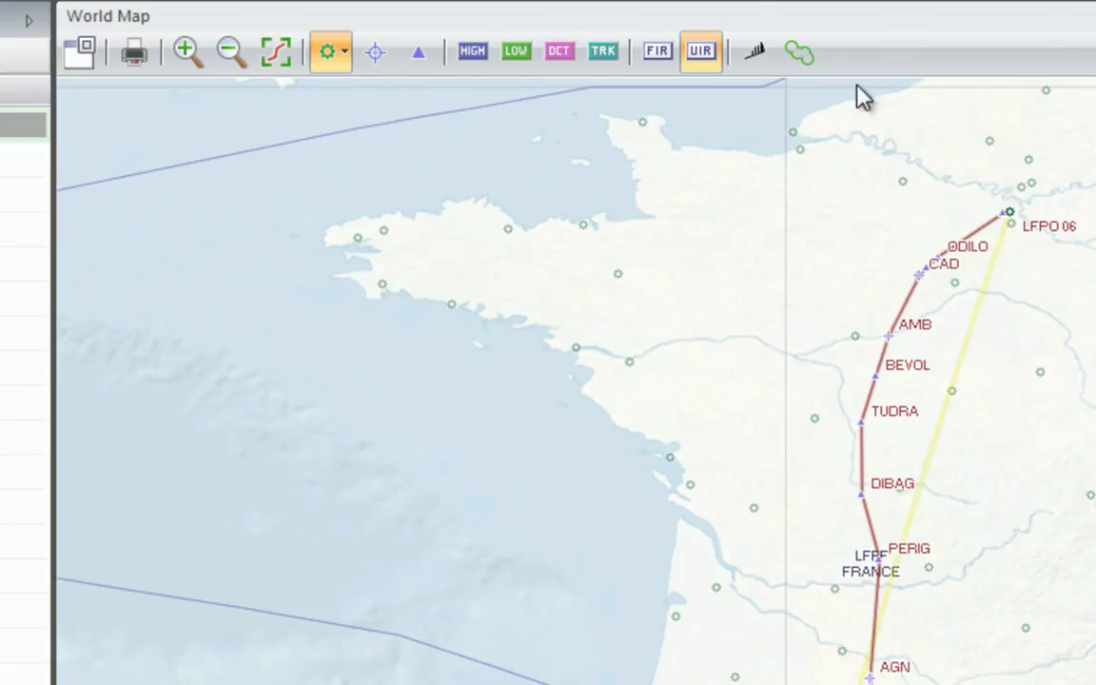
Show the FL350 winds and the adjacent area-outline overlay on the world map, and view the wider region around the route.
{"action": "left_click", "coordinate": [760, 57]}
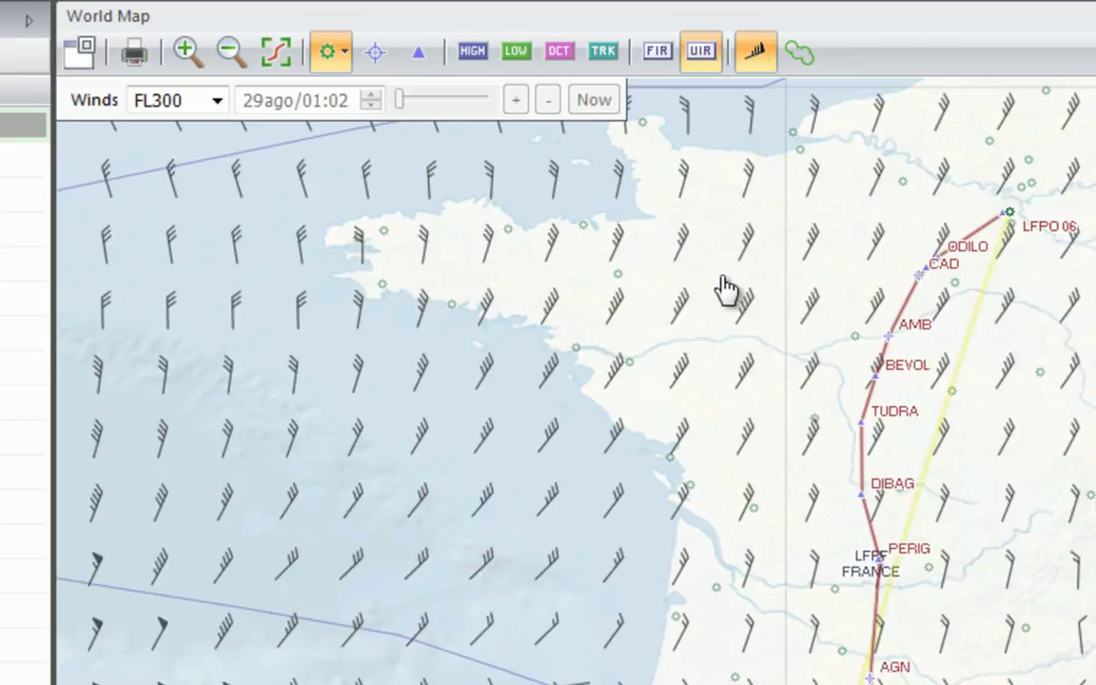
{"action": "left_click", "coordinate": [216, 101]}
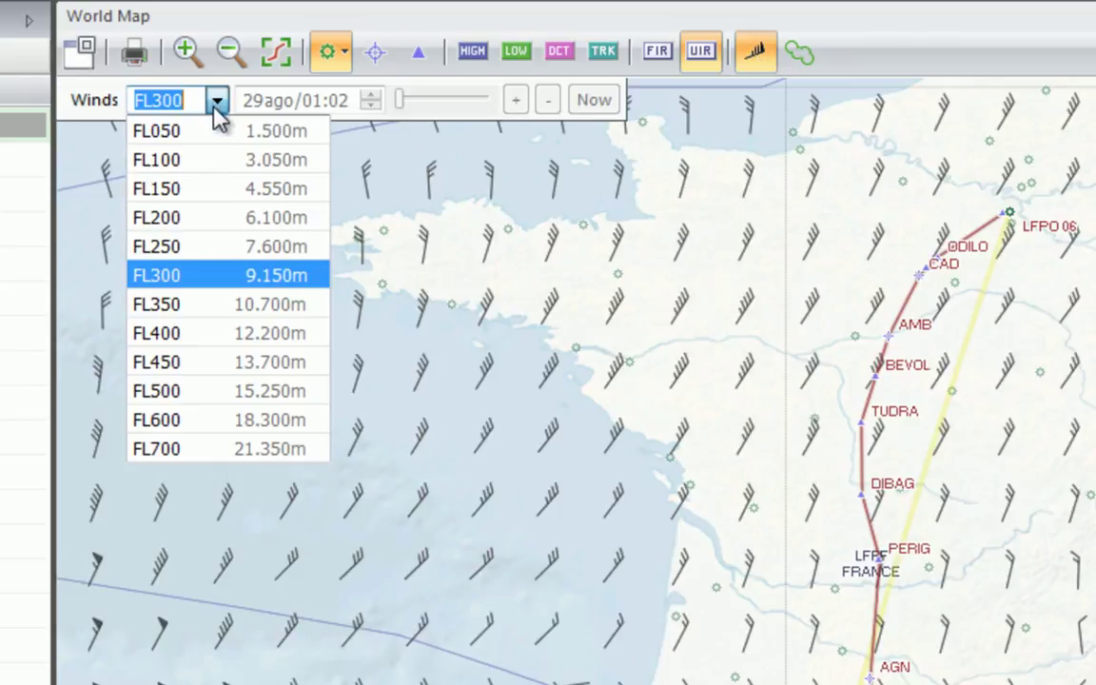
{"action": "left_click", "coordinate": [190, 304]}
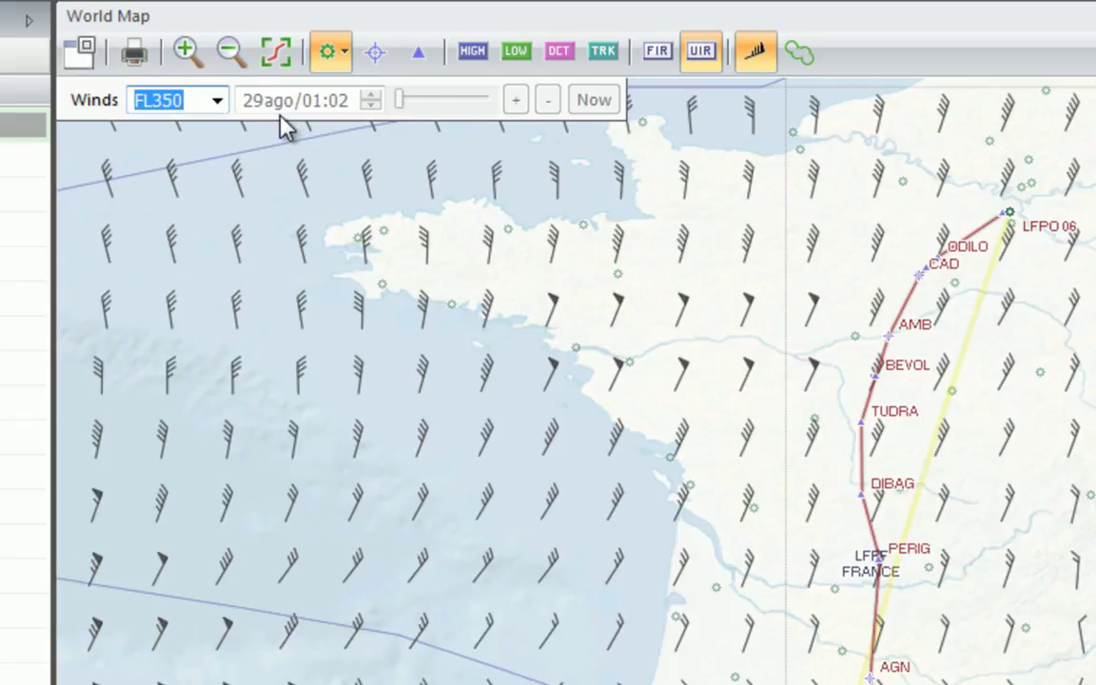
{"action": "left_click", "coordinate": [800, 59]}
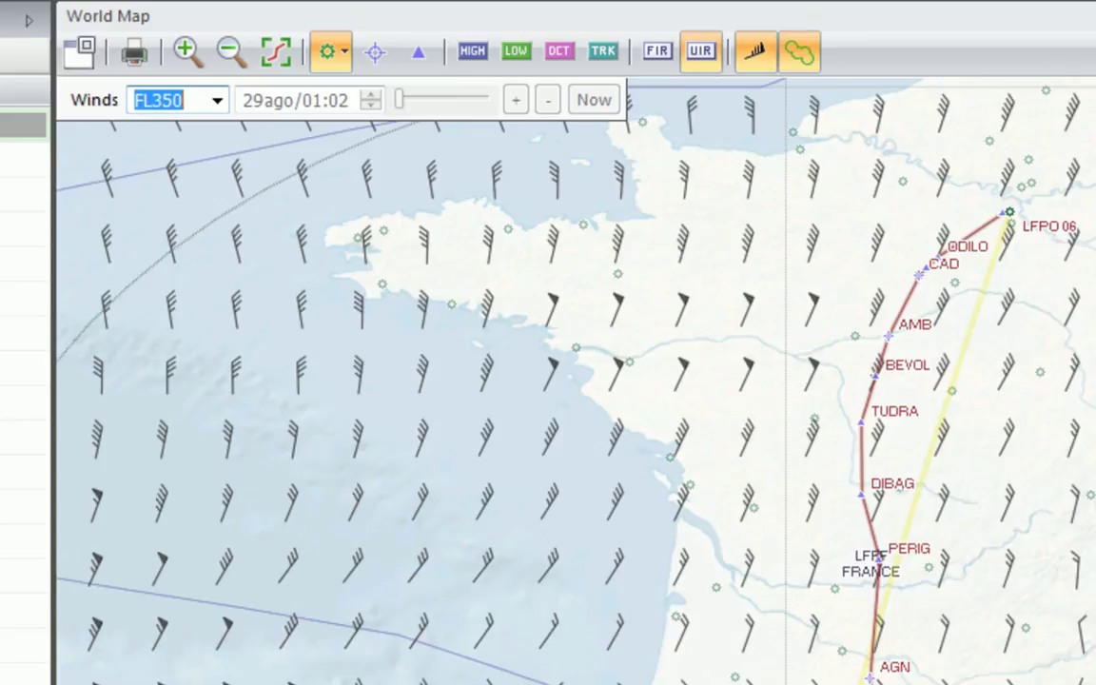
{"action": "scroll", "coordinate": [628, 673], "scroll_direction": "down", "scroll_amount": 1}
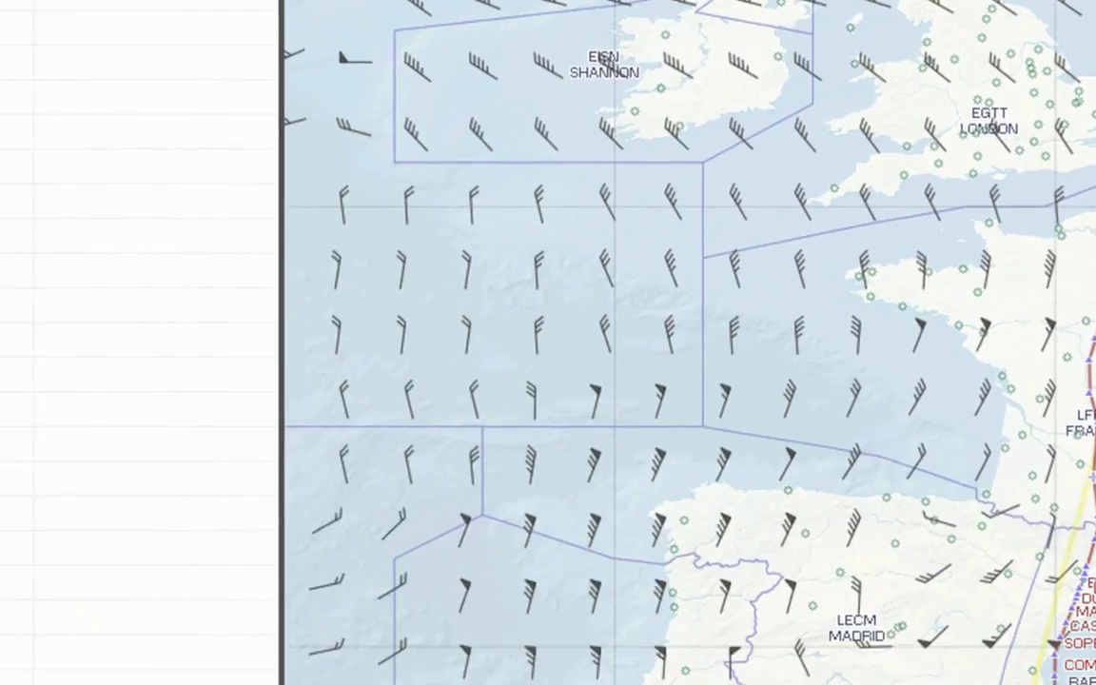
Print the flight briefing package with pdfFactory and open the resulting PDF in Adobe Reader.
{"action": "key", "text": "ctrl+p"}
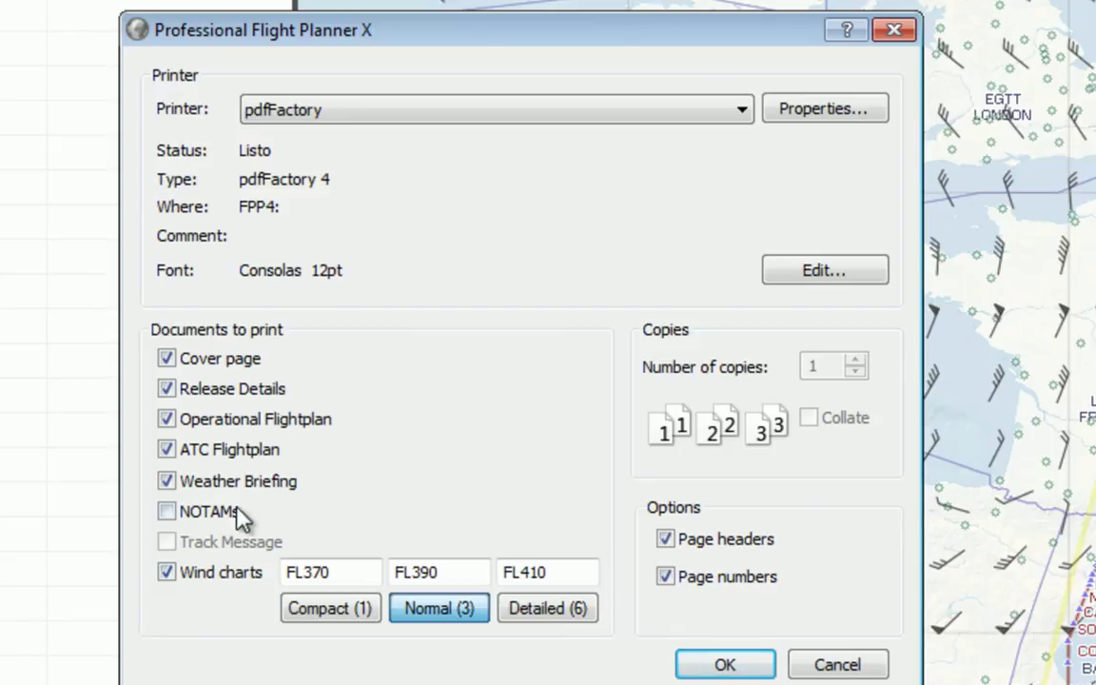
{"action": "left_click", "coordinate": [741, 665]}
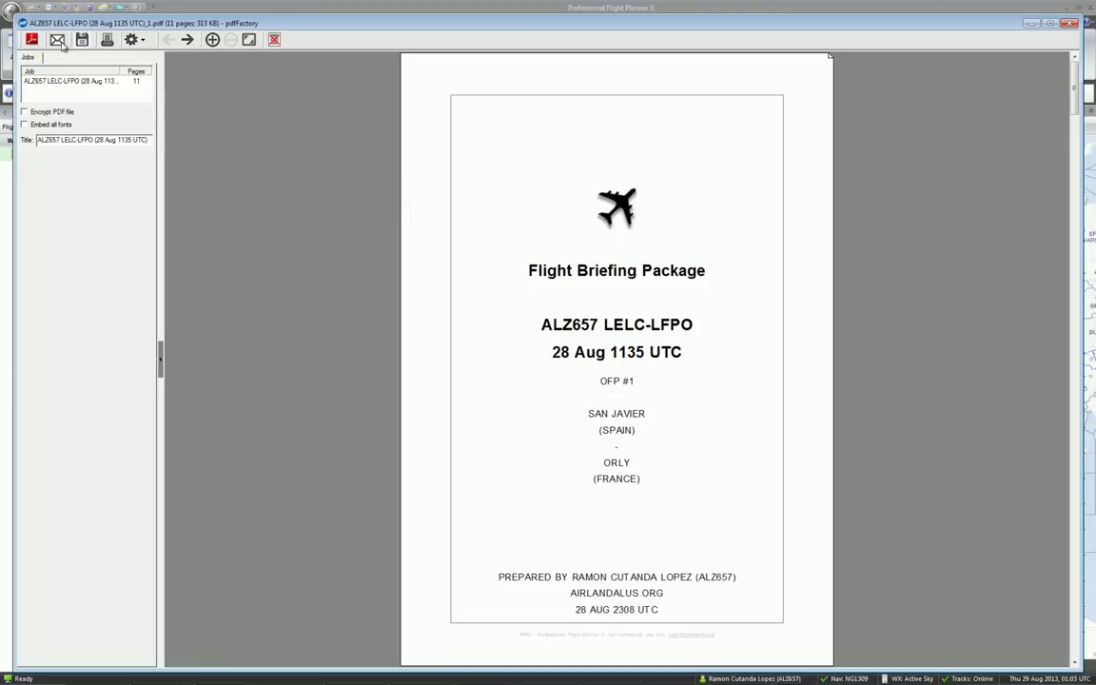
{"action": "left_click", "coordinate": [33, 40]}
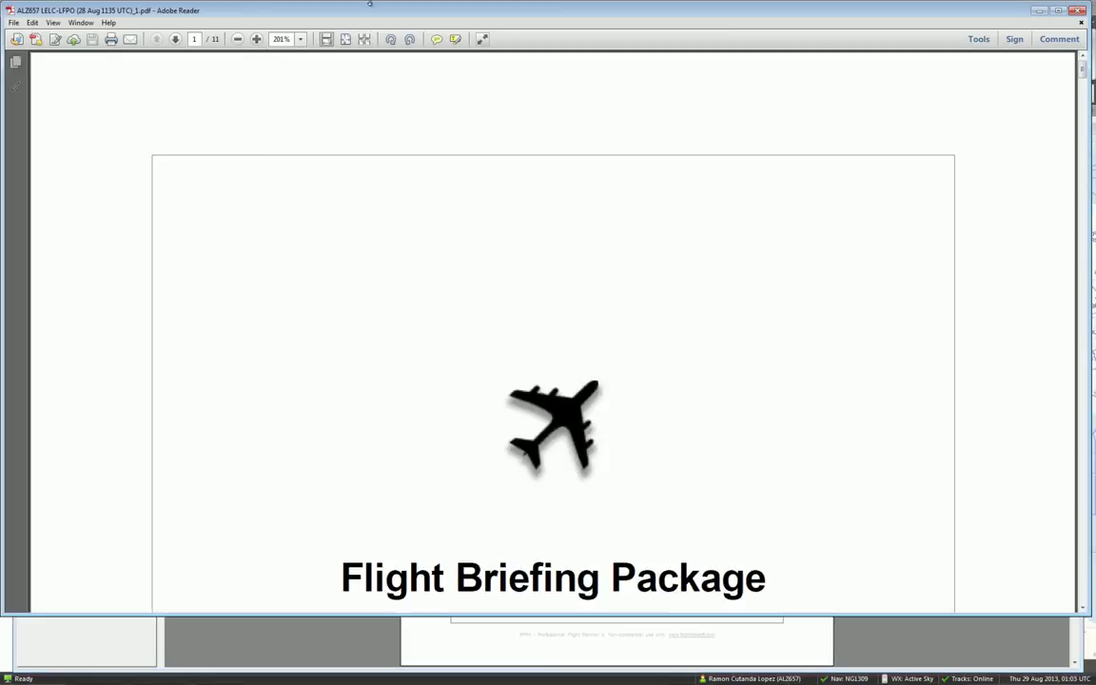
Show the briefing PDF as two scrolling pages and examine the release details, flight log, wind information, ATC plan and weather briefing.
{"action": "left_click", "coordinate": [364, 40]}
{"action": "scroll", "coordinate": [480, 198], "scroll_direction": "down", "scroll_amount": 2}
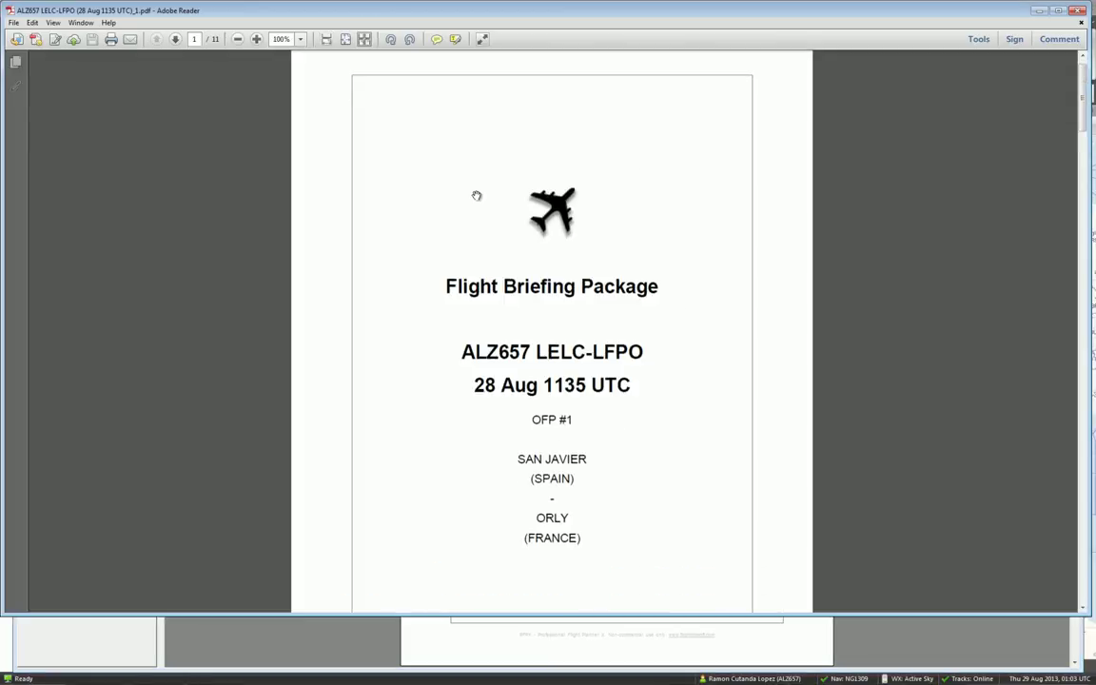
{"action": "scroll", "coordinate": [612, 411], "scroll_direction": "down", "scroll_amount": 10}
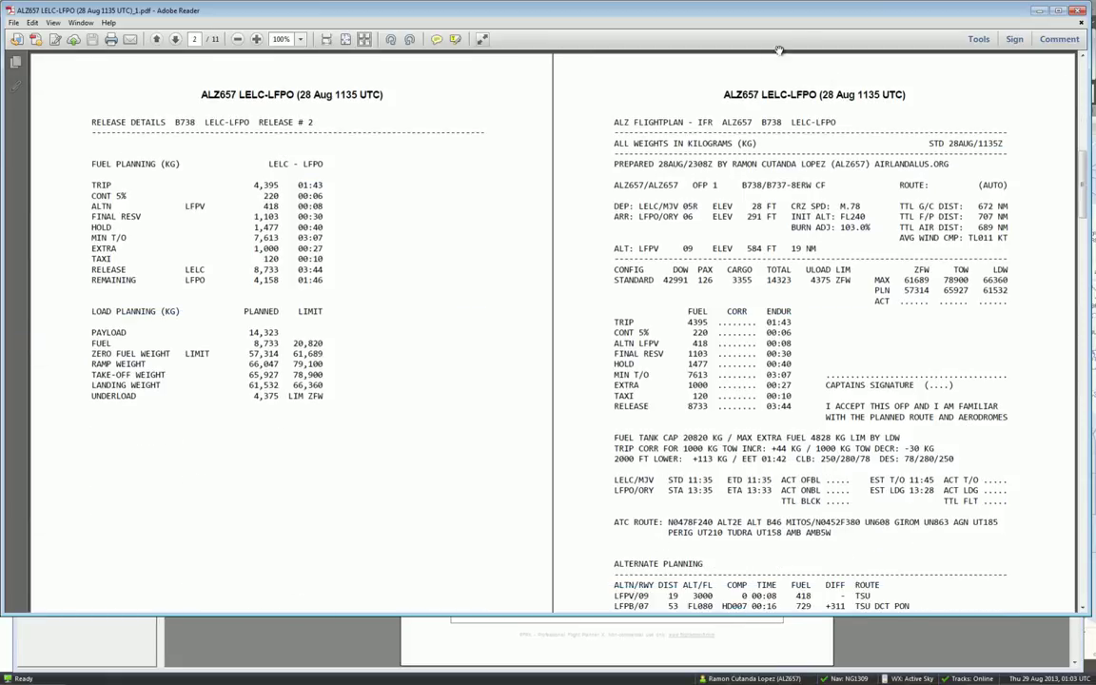
{"action": "scroll", "coordinate": [729, 370], "scroll_direction": "down", "scroll_amount": 10}
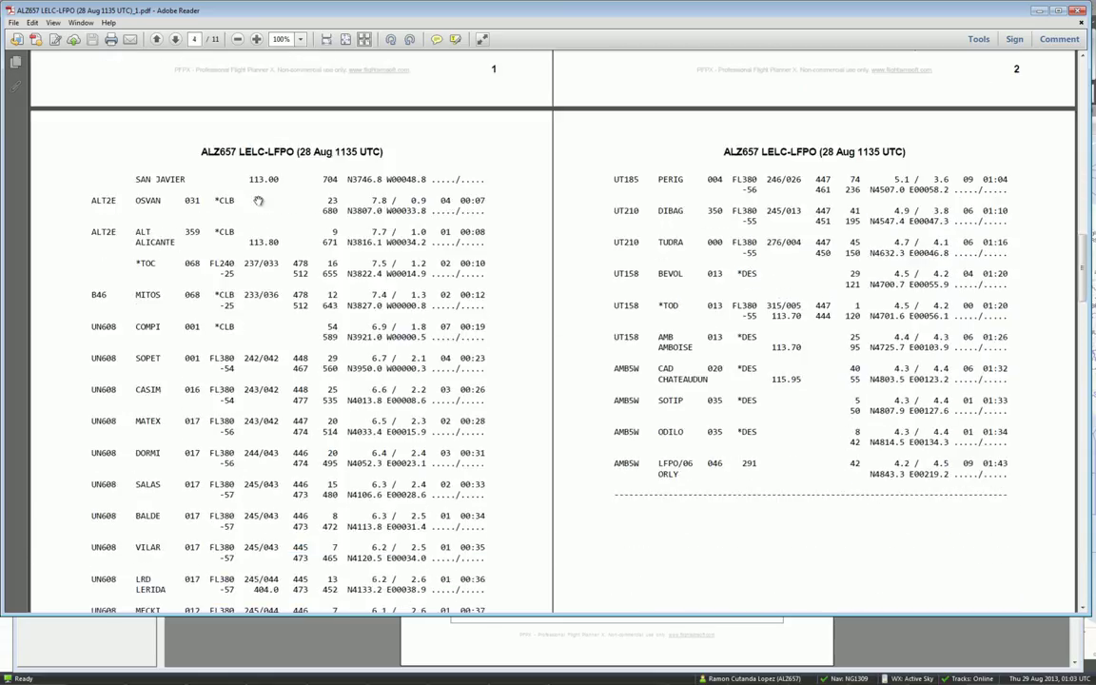
{"action": "scroll", "coordinate": [255, 526], "scroll_direction": "down", "scroll_amount": 10}
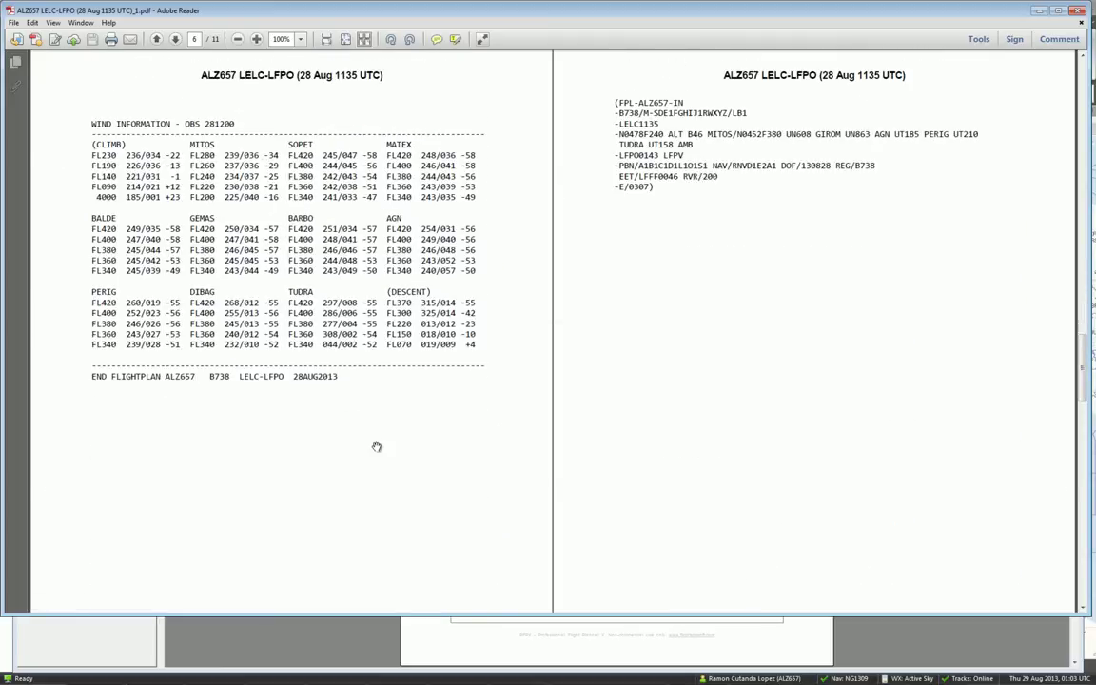
{"action": "scroll", "coordinate": [587, 190], "scroll_direction": "down", "scroll_amount": 10}
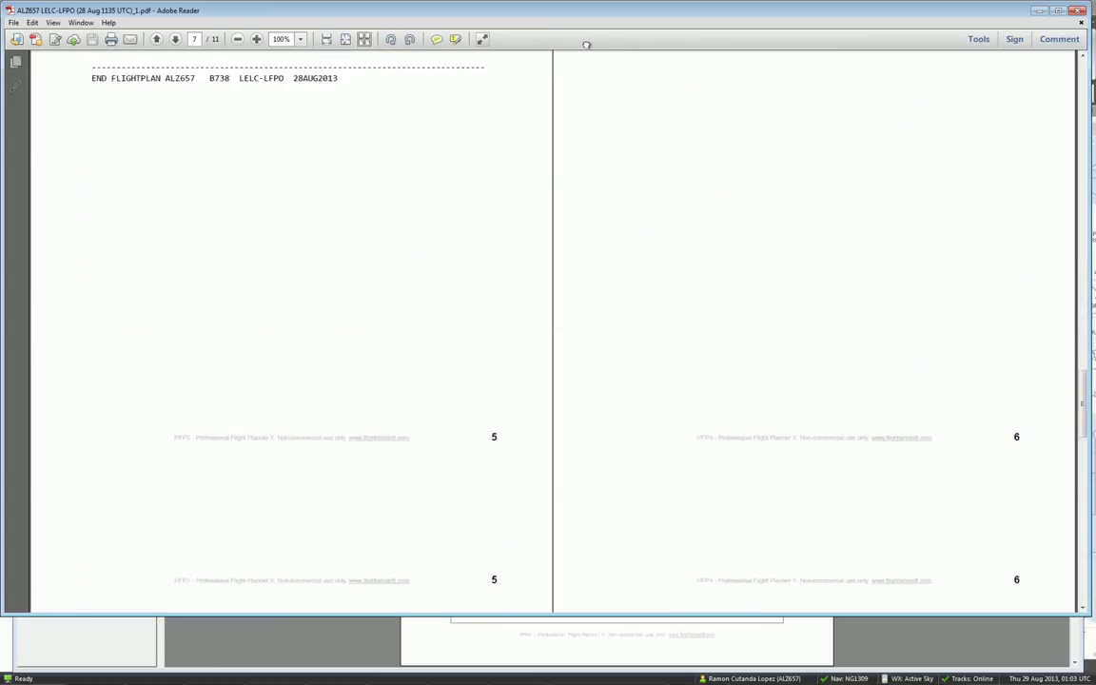
{"action": "scroll", "coordinate": [306, 363], "scroll_direction": "down", "scroll_amount": 4}
{"action": "scroll", "coordinate": [307, 304], "scroll_direction": "up", "scroll_amount": 5}
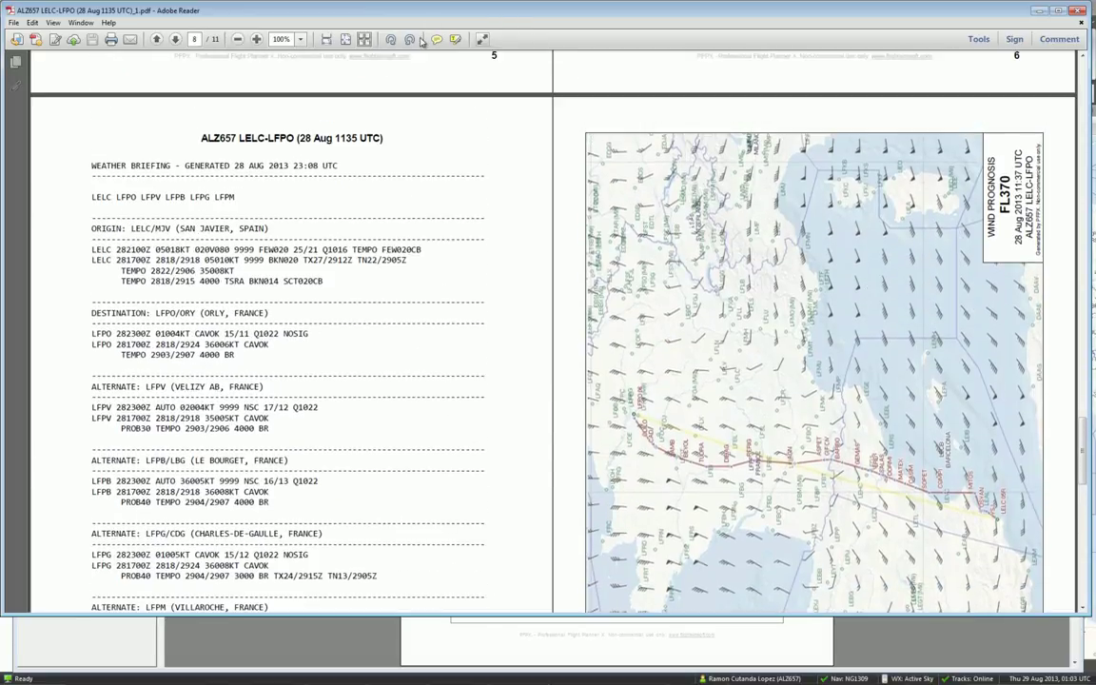
Rotate the pages clockwise to examine the FL370, FL390 and FL410 wind charts, and return to the upright flight log.
{"action": "left_click", "coordinate": [392, 39]}
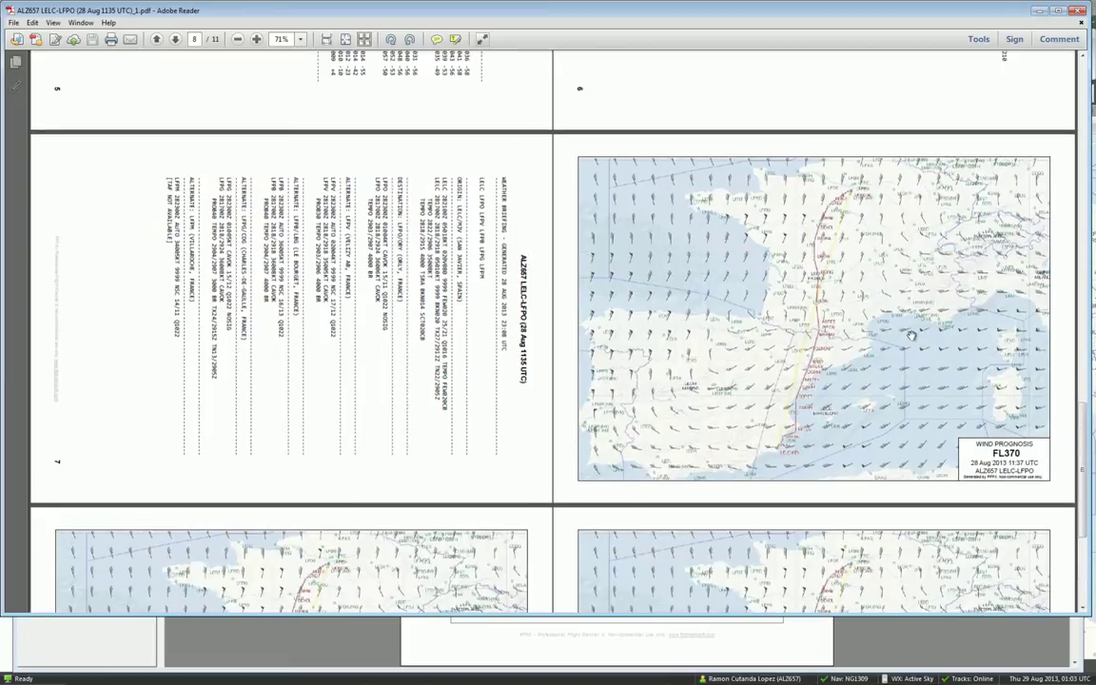
{"action": "scroll", "coordinate": [718, 354], "scroll_direction": "down", "scroll_amount": 3}
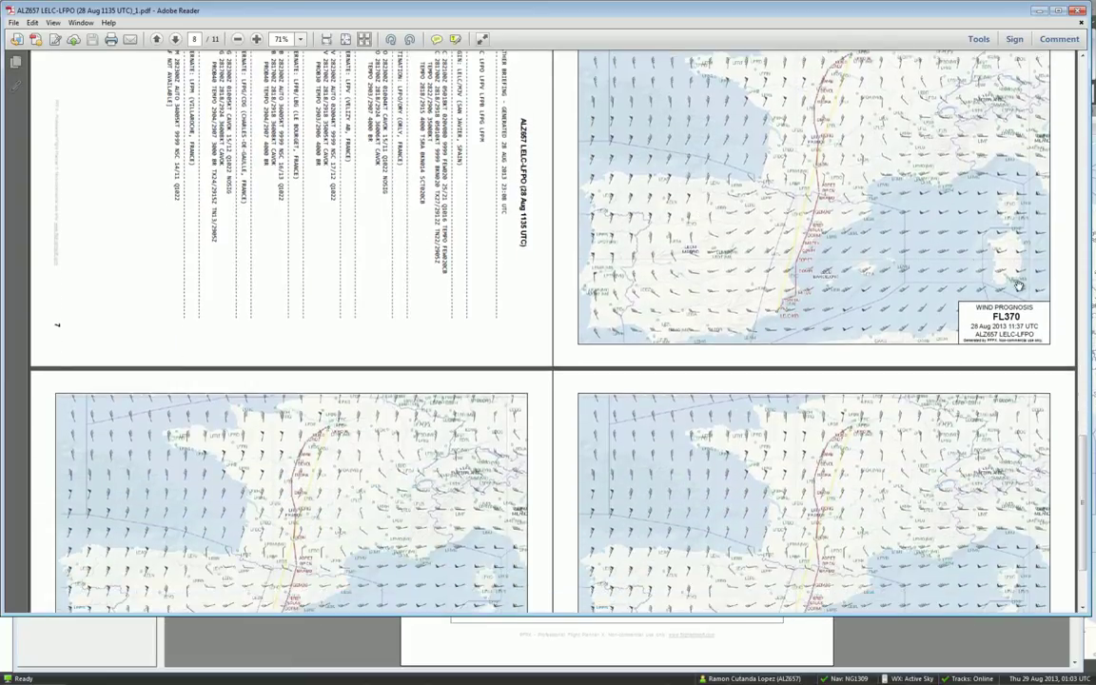
{"action": "scroll", "coordinate": [799, 412], "scroll_direction": "down", "scroll_amount": 3}
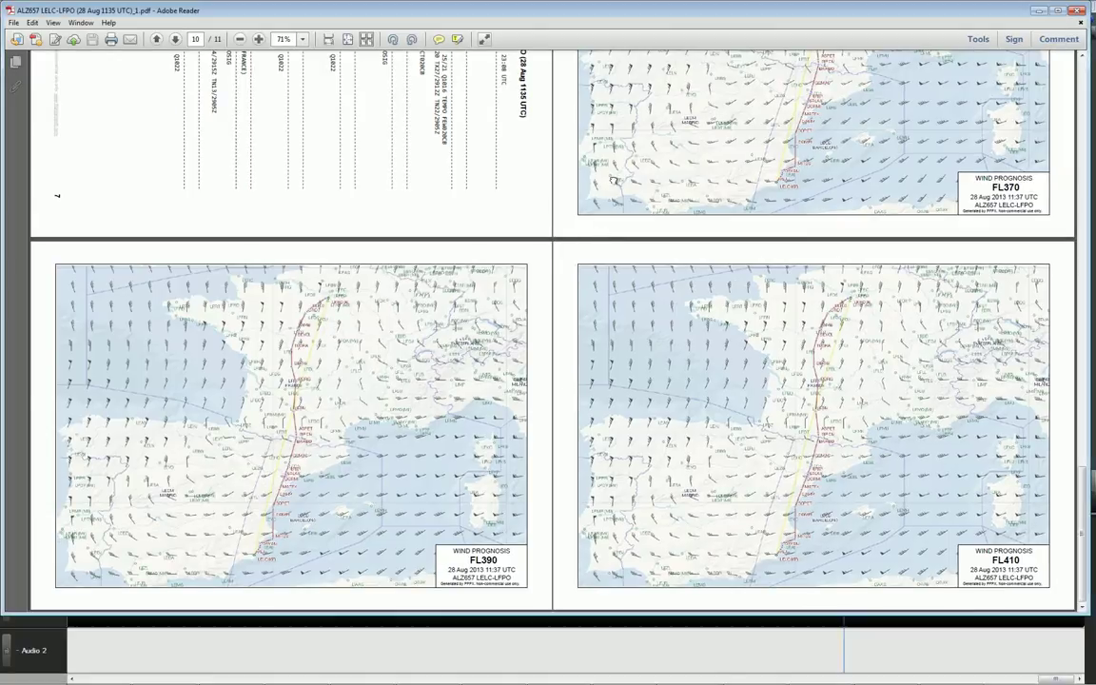
{"action": "scroll", "coordinate": [614, 180], "scroll_direction": "up", "scroll_amount": 10}
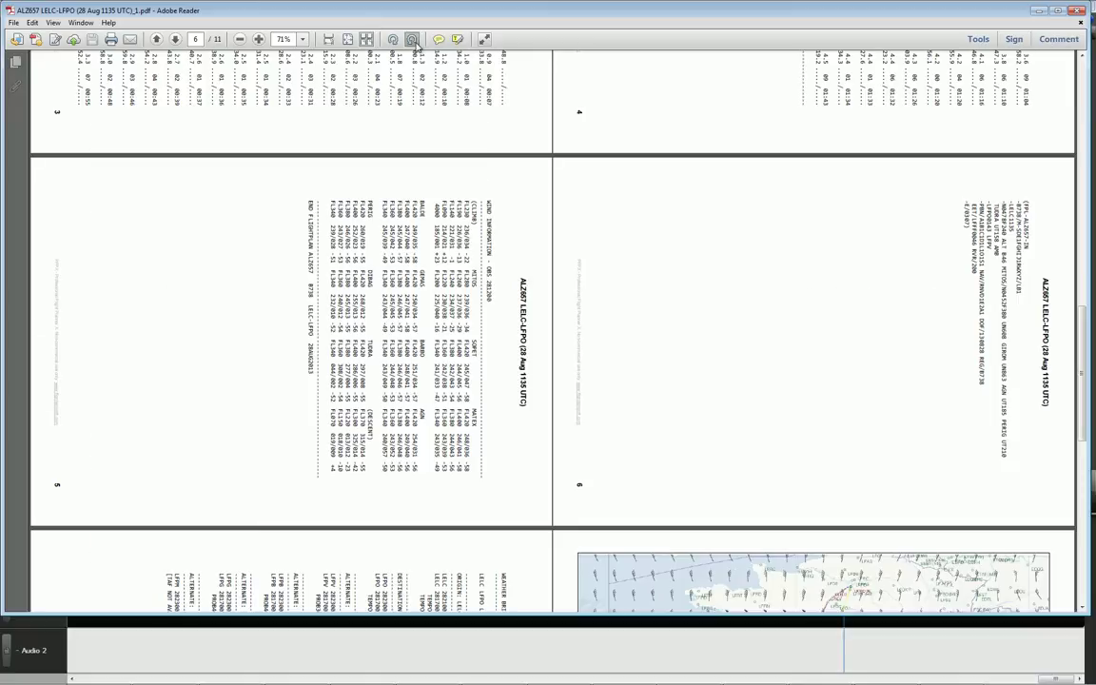
{"action": "left_click", "coordinate": [371, 39]}
{"action": "key", "text": "ctrl+1"}
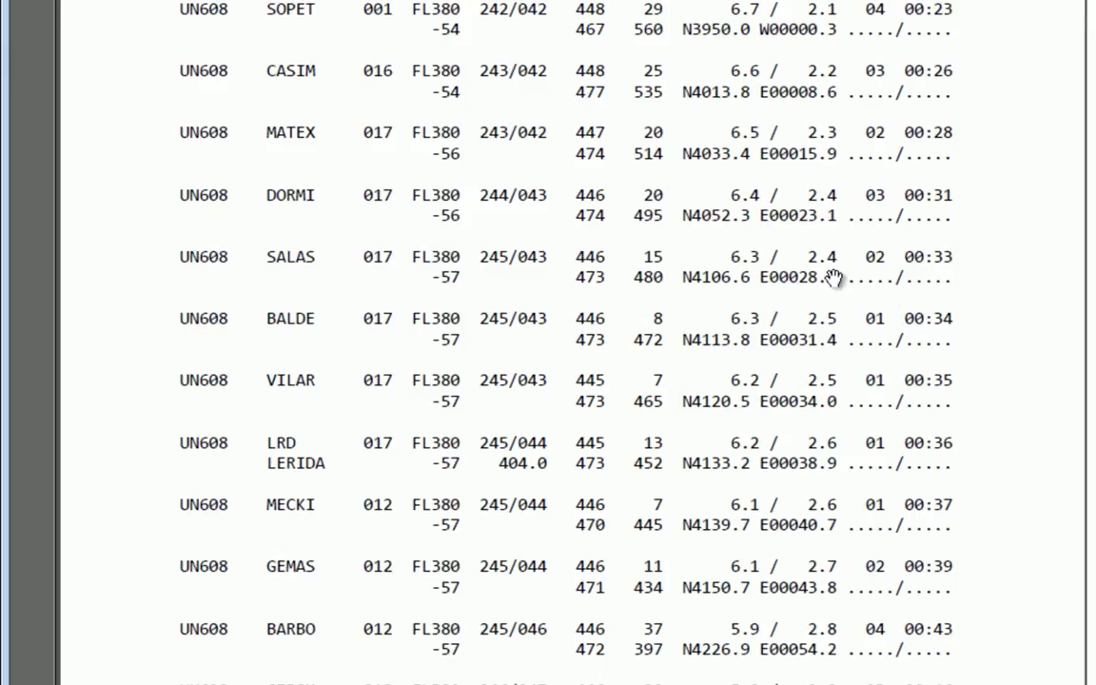
Add a sticky note reading 00:35 to the SALAS row of the flight log, place it beside the planned time and collapse it.
{"action": "right_click", "coordinate": [914, 276]}
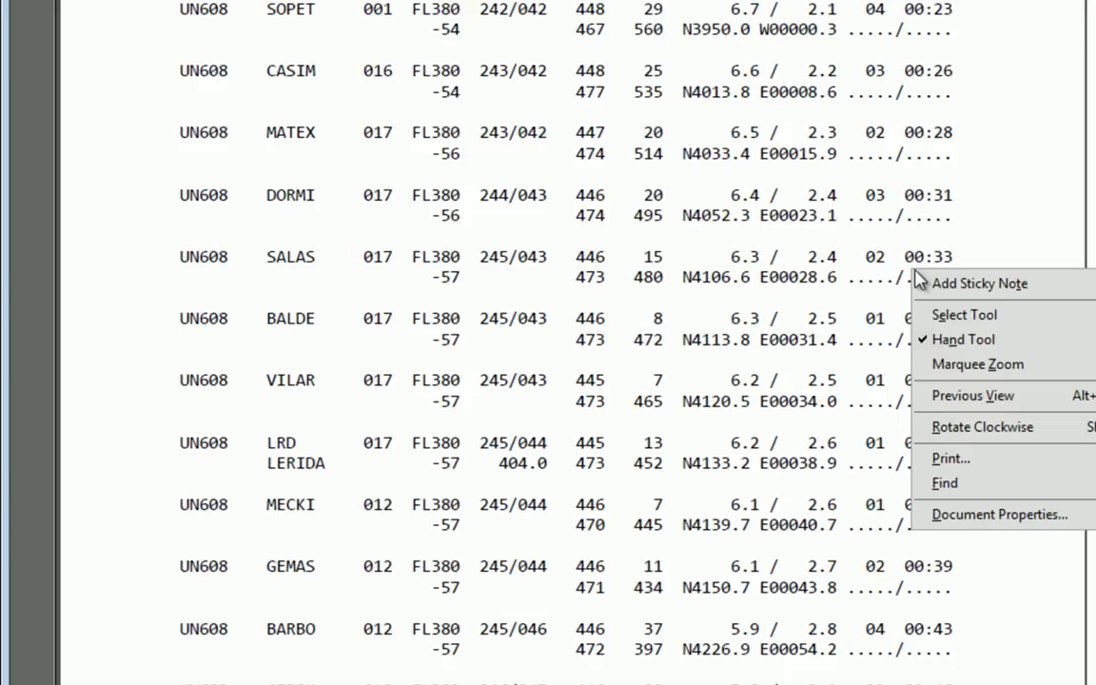
{"action": "left_click", "coordinate": [980, 286]}
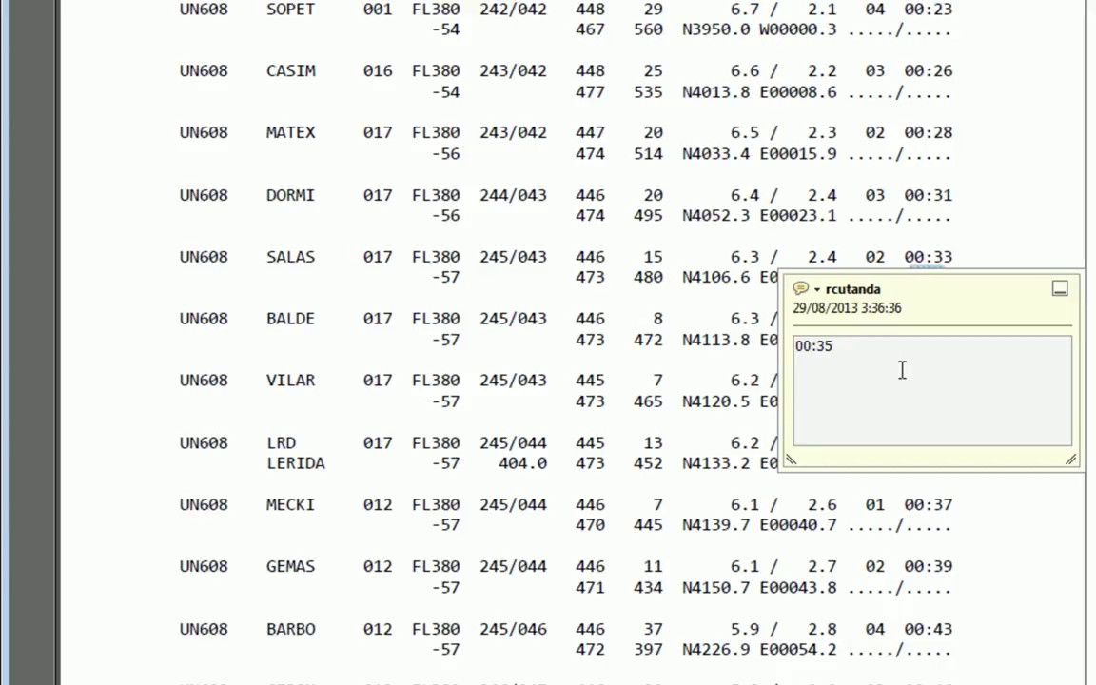
{"action": "left_click", "coordinate": [1060, 287]}
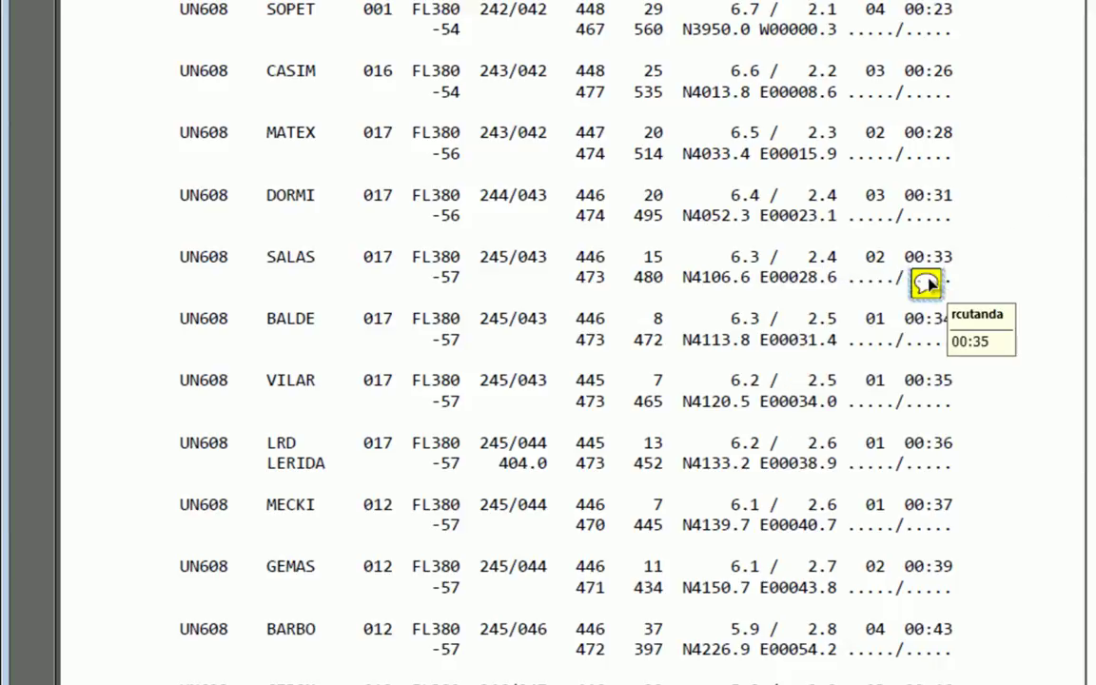
{"action": "left_click_drag", "start_coordinate": [968, 259], "coordinate": [958, 276]}
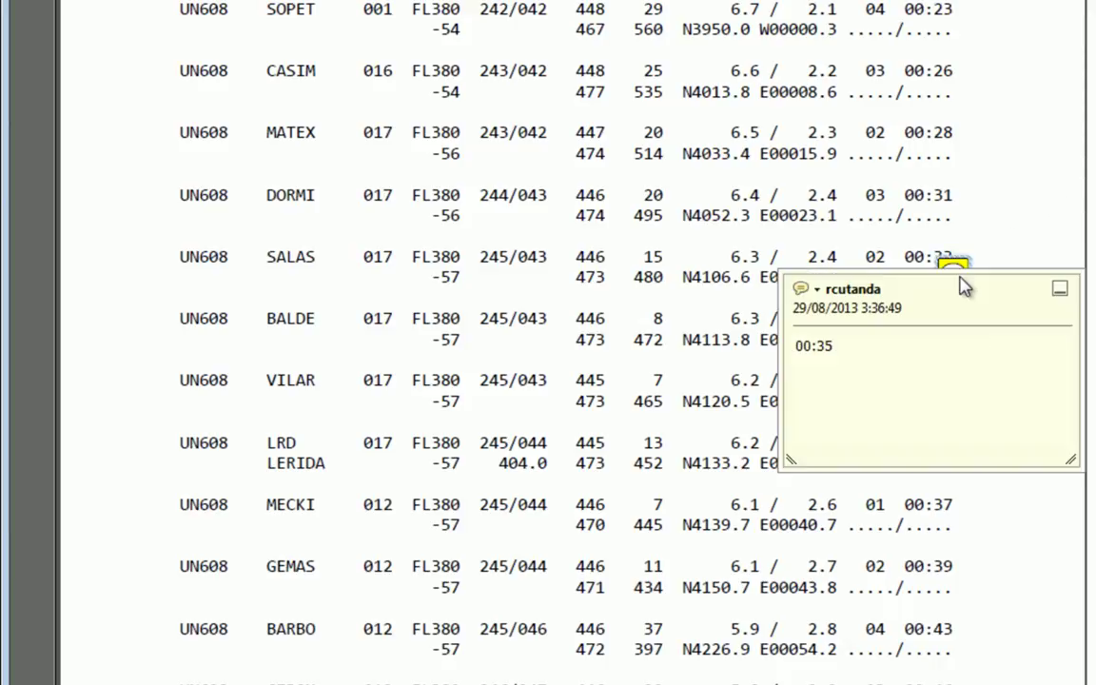
{"action": "left_click", "coordinate": [1059, 289]}
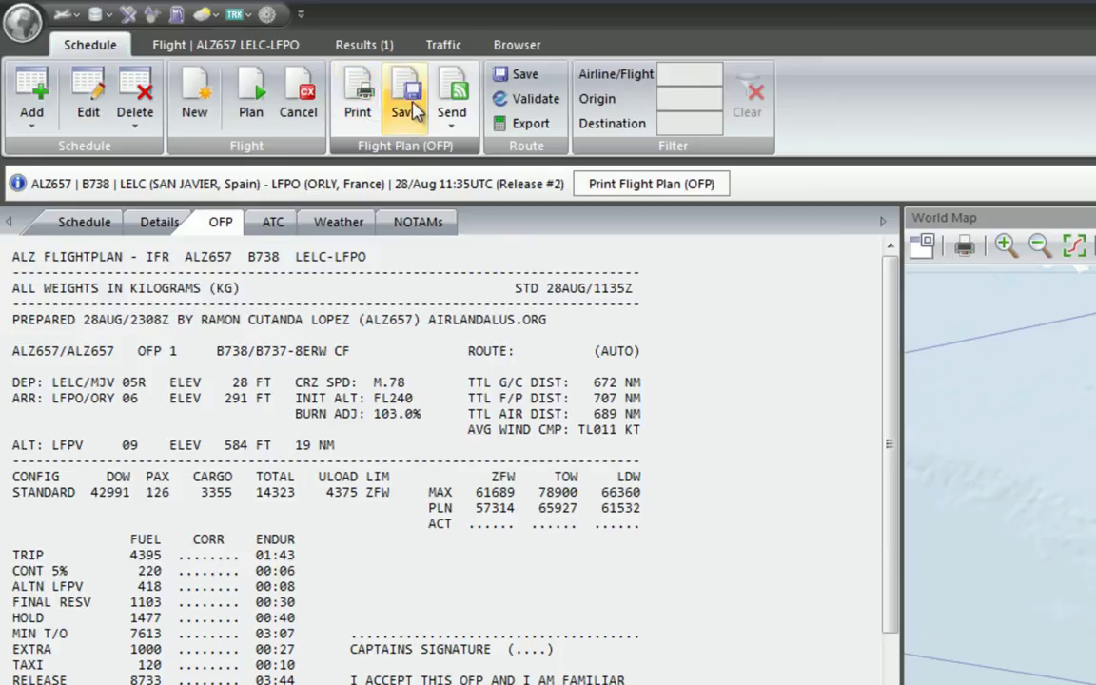
Back in Professional Flight Planner X, look over the flight plan sending options, open the route export and check the route name.
{"action": "left_click", "coordinate": [451, 112]}
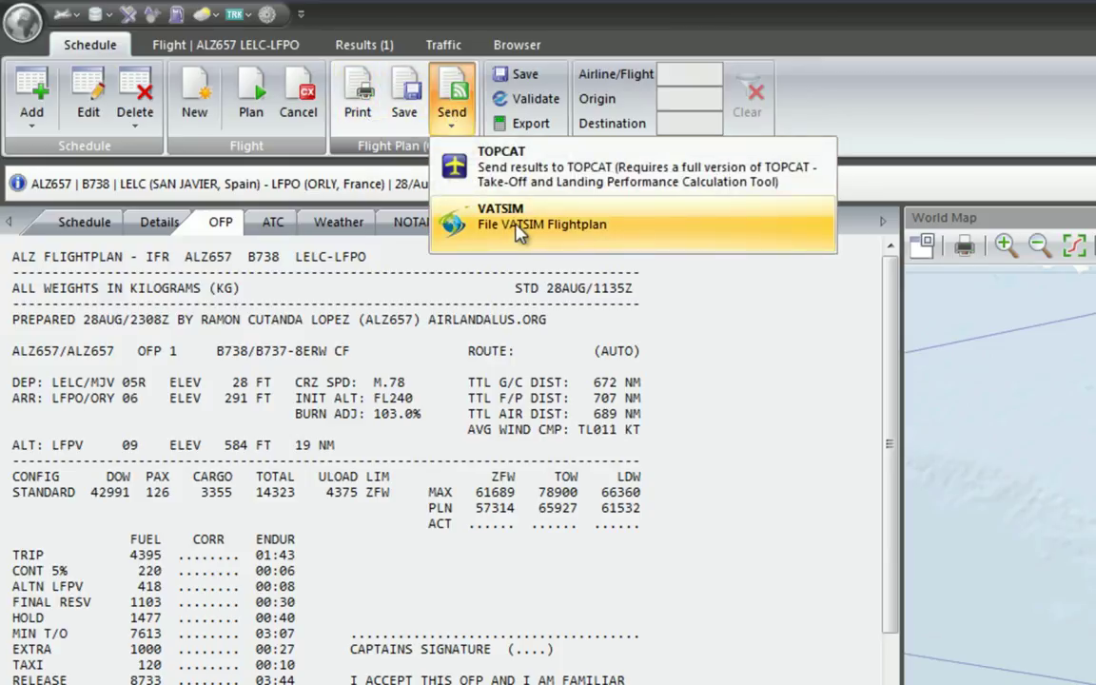
{"action": "left_click", "coordinate": [520, 131]}
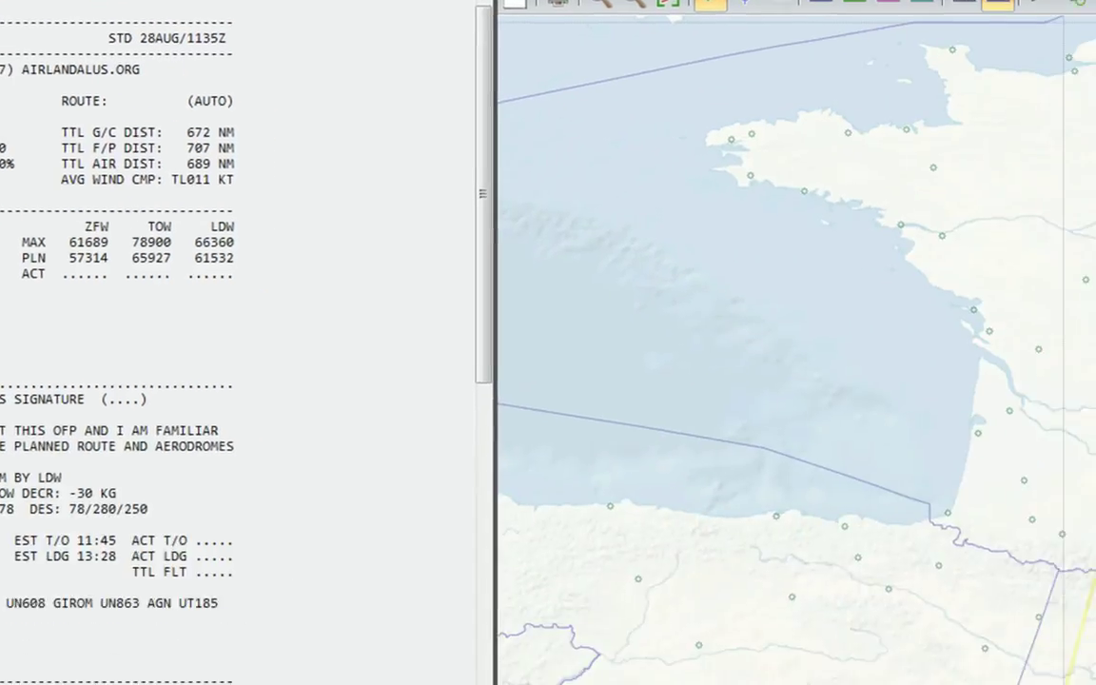
{"action": "left_click", "coordinate": [997, 3]}
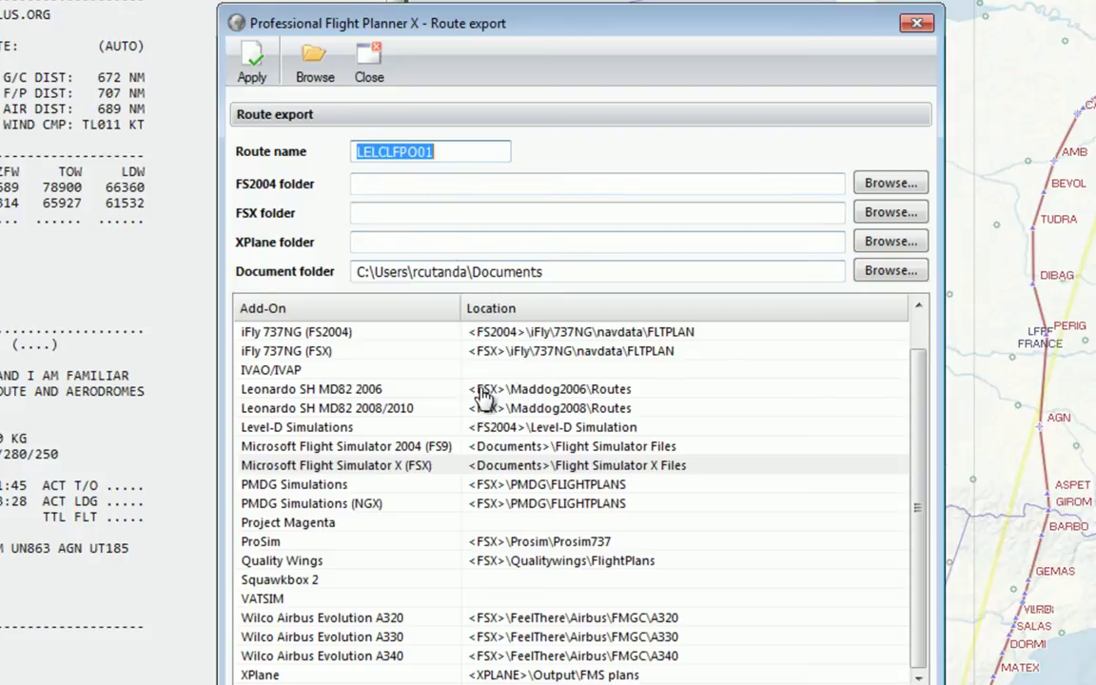
{"action": "left_click", "coordinate": [459, 157]}
{"action": "left_click_drag", "start_coordinate": [362, 155], "coordinate": [470, 152]}
{"action": "left_click", "coordinate": [380, 153]}
{"action": "left_click_drag", "start_coordinate": [354, 152], "coordinate": [418, 155]}
{"action": "left_click", "coordinate": [438, 154]}
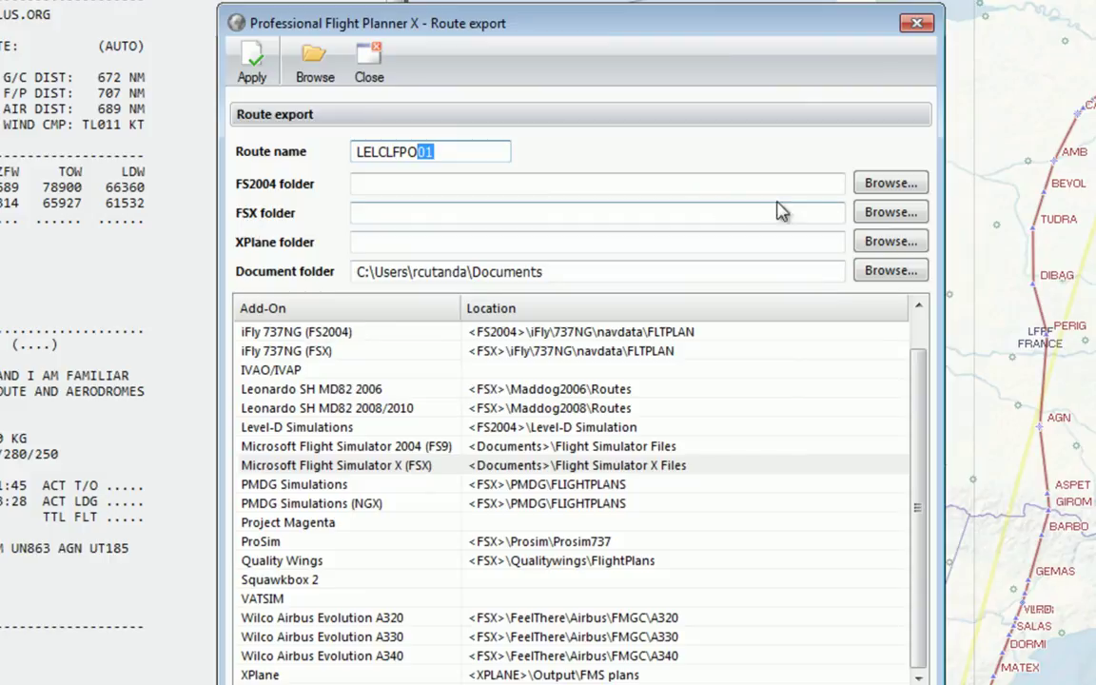
Set the route export's FSX folder to C:\FSX and check the document folder used for Microsoft Flight Simulator X.
{"action": "left_click", "coordinate": [876, 212]}
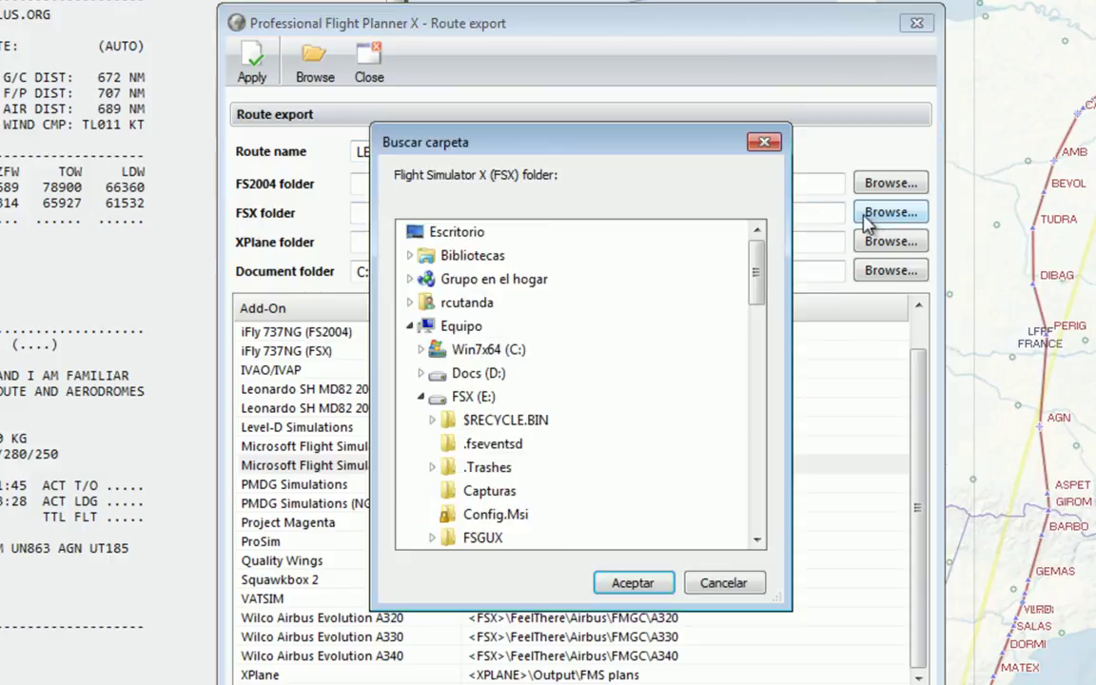
{"action": "left_click", "coordinate": [422, 349]}
{"action": "left_click", "coordinate": [476, 466]}
{"action": "scroll", "coordinate": [476, 471], "scroll_direction": "up", "scroll_amount": 1}
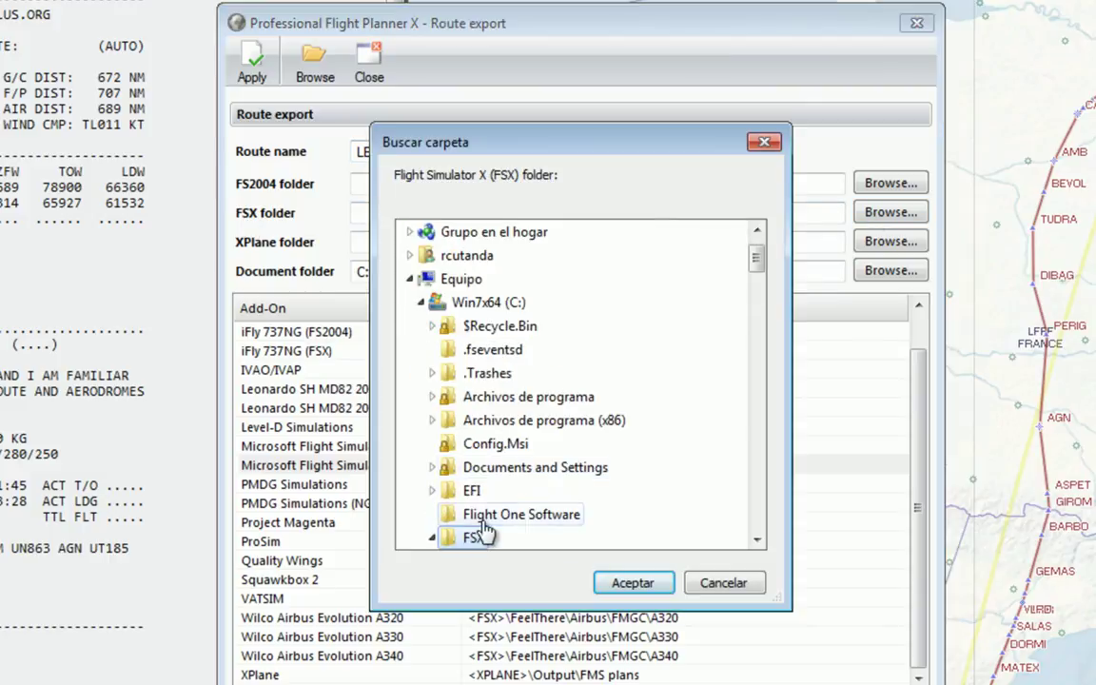
{"action": "left_click", "coordinate": [631, 582]}
{"action": "left_click_drag", "start_coordinate": [565, 274], "coordinate": [332, 274]}
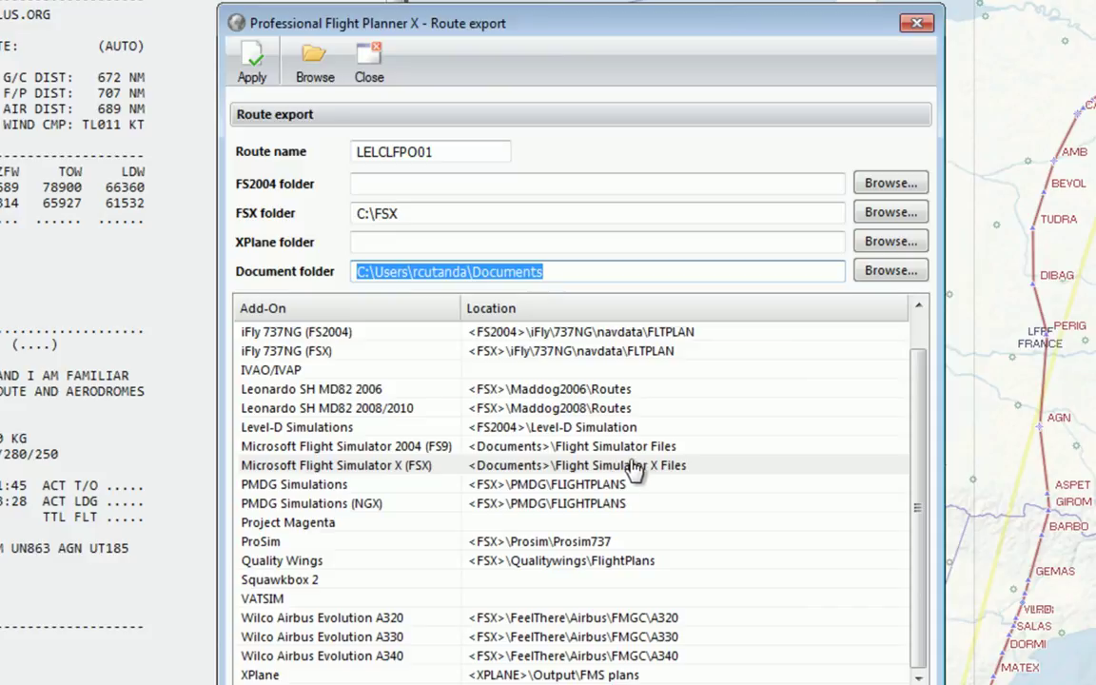
{"action": "left_click", "coordinate": [419, 469]}
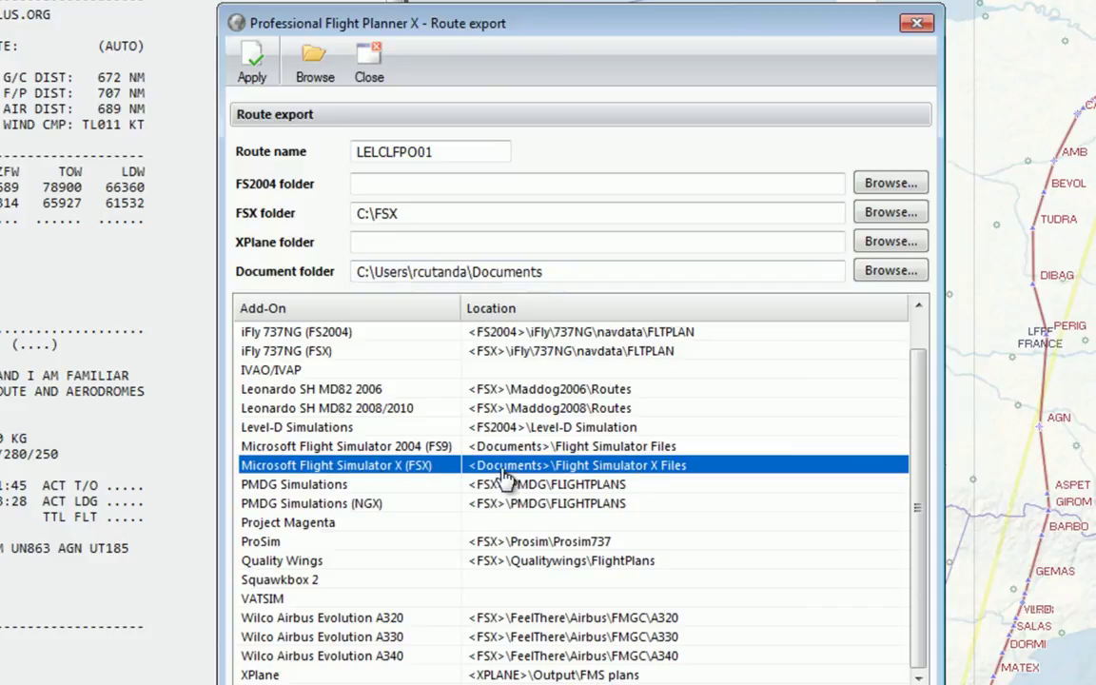
{"action": "double_click", "coordinate": [487, 271]}
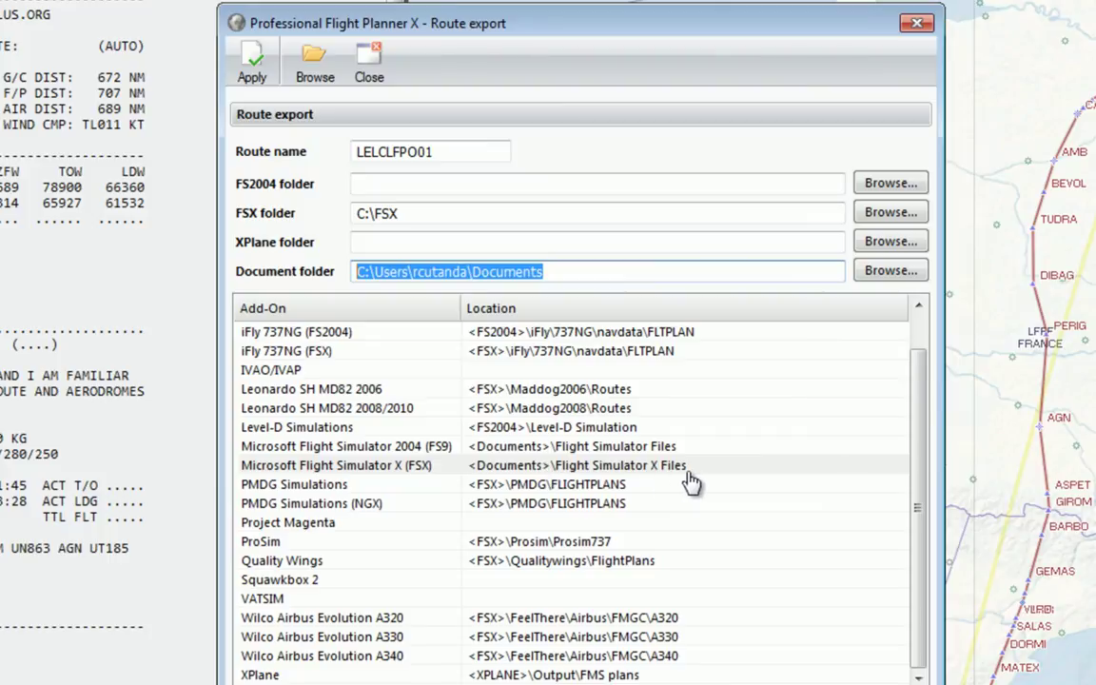
Export the route LELCLFPO01 in the PMDG Simulations (NGX) format.
{"action": "left_click", "coordinate": [311, 487]}
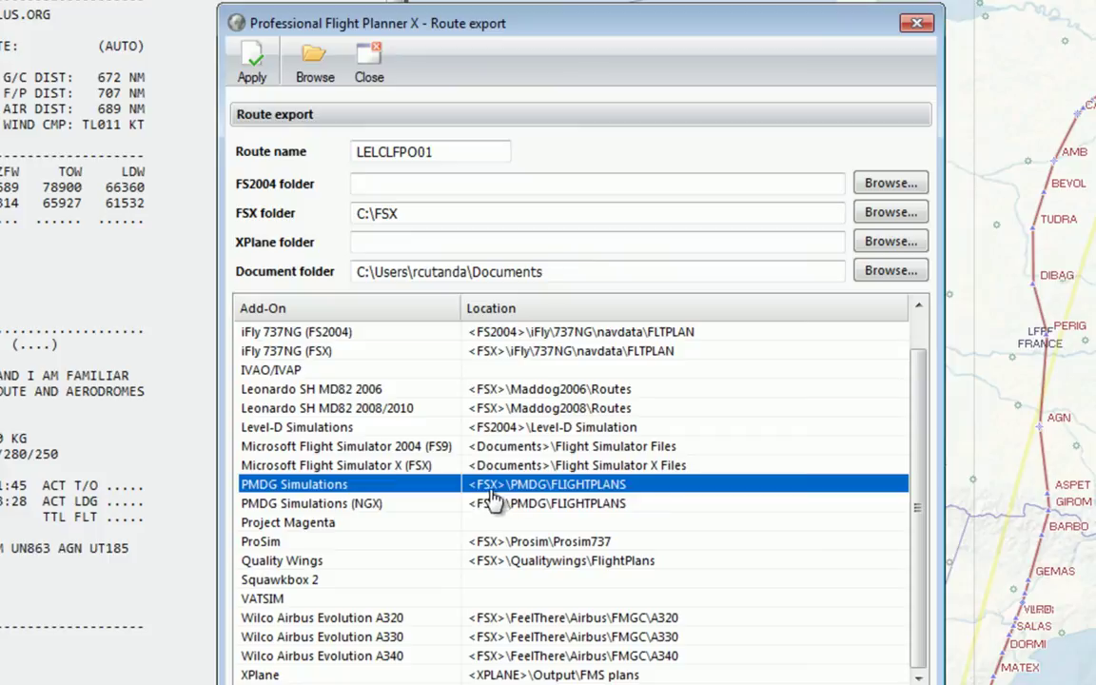
{"action": "left_click", "coordinate": [317, 502]}
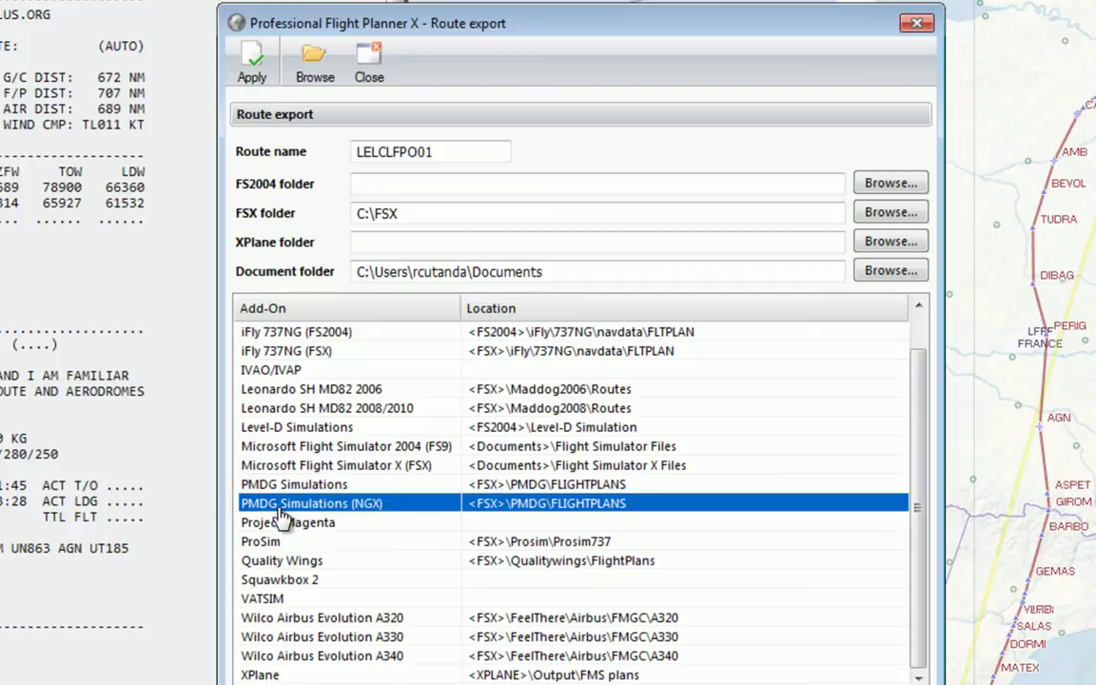
{"action": "left_click", "coordinate": [251, 65]}
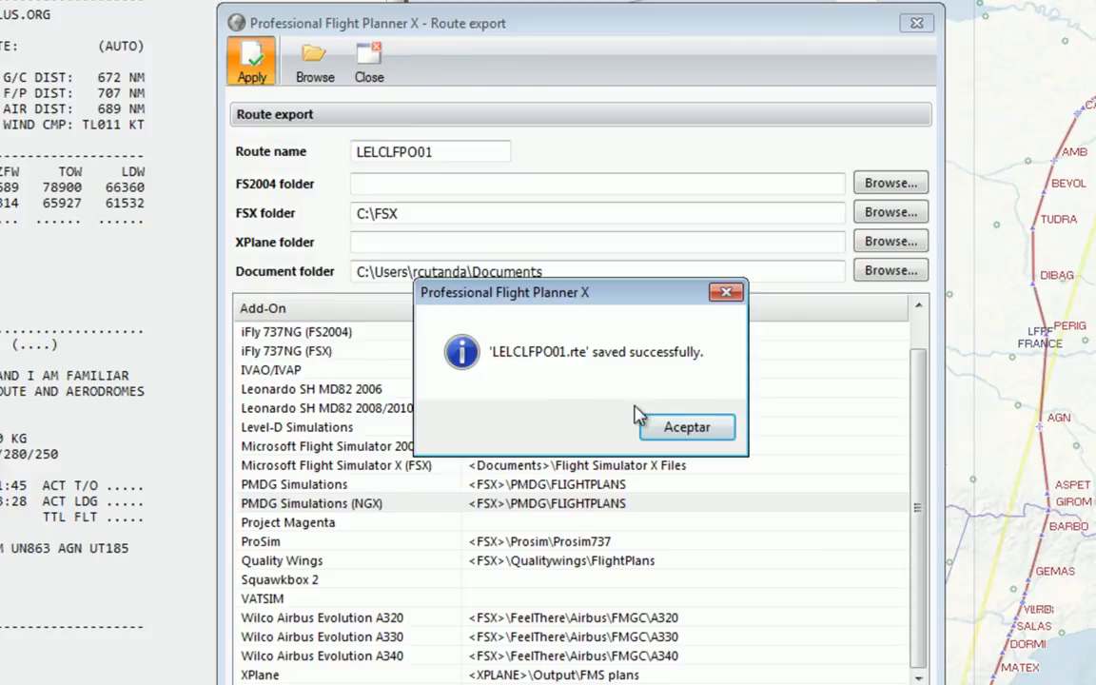
{"action": "left_click", "coordinate": [689, 430]}
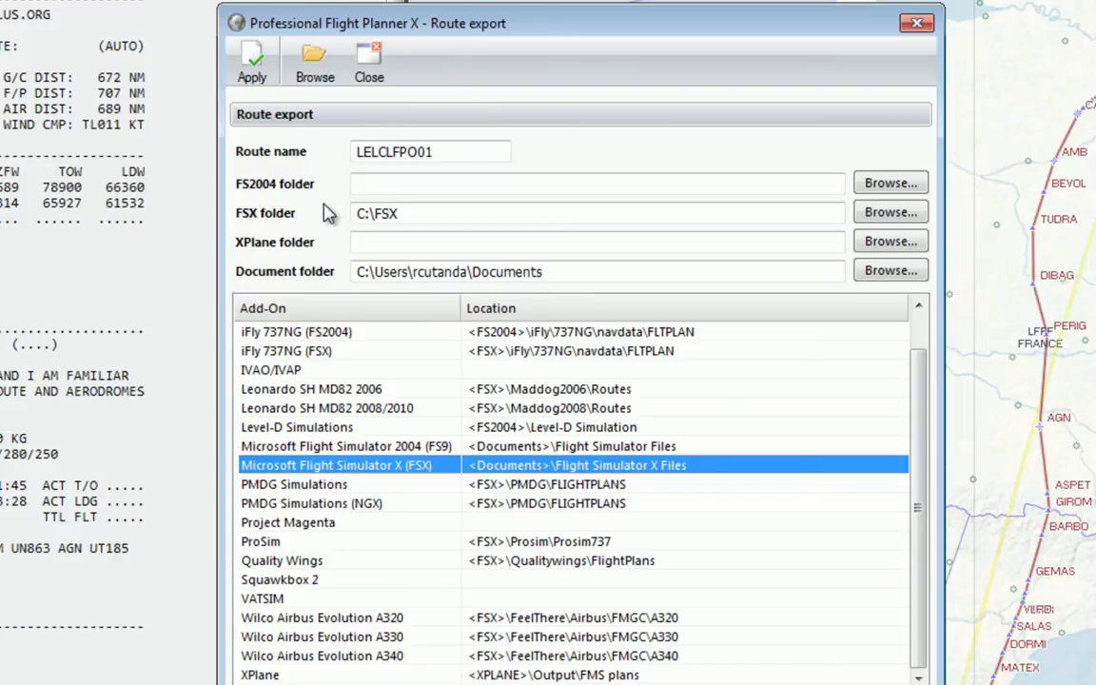
Export the route LELCLFPO01 for Microsoft Flight Simulator X (FSX) and close the route export.
{"action": "left_click", "coordinate": [252, 59]}
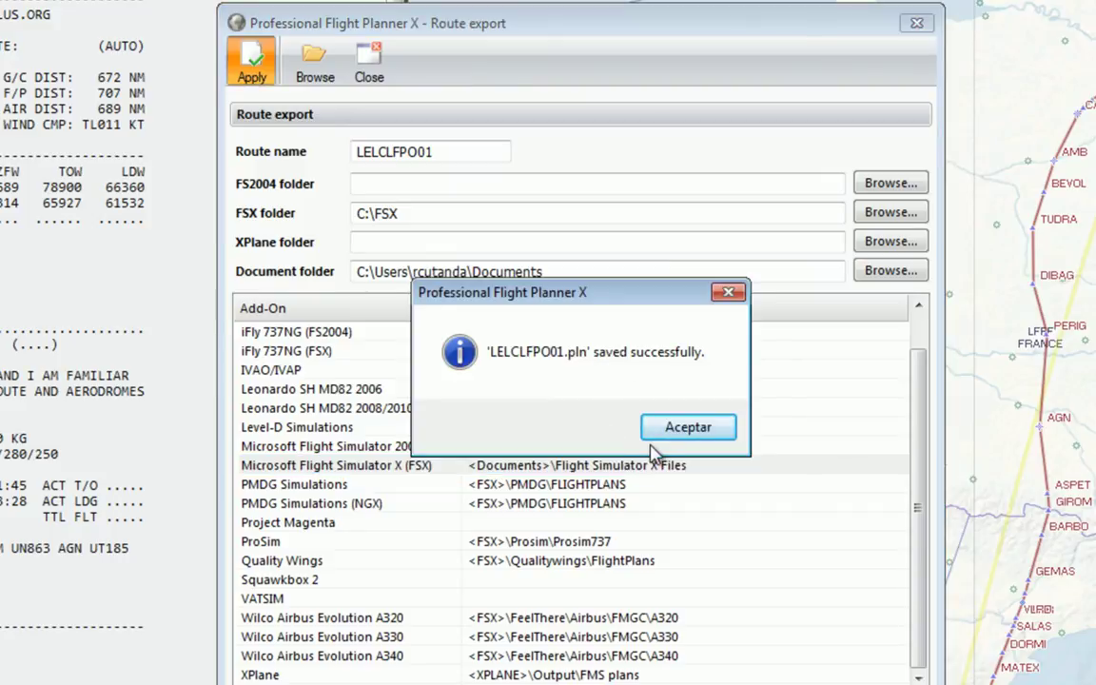
{"action": "left_click", "coordinate": [688, 427]}
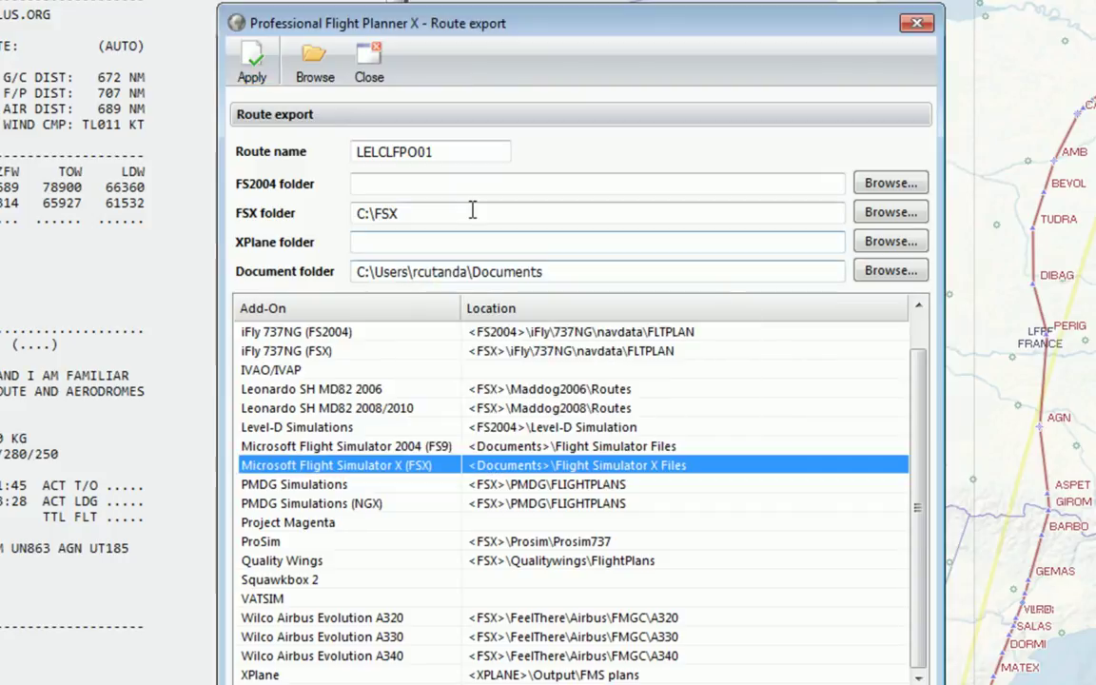
{"action": "left_click", "coordinate": [916, 22]}
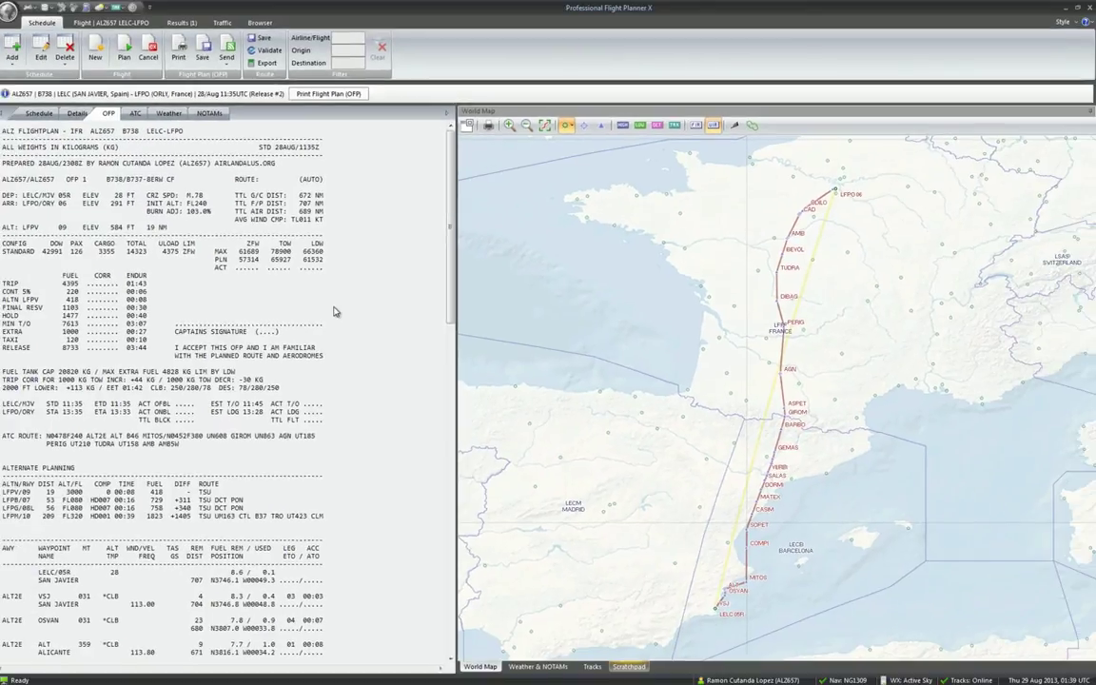